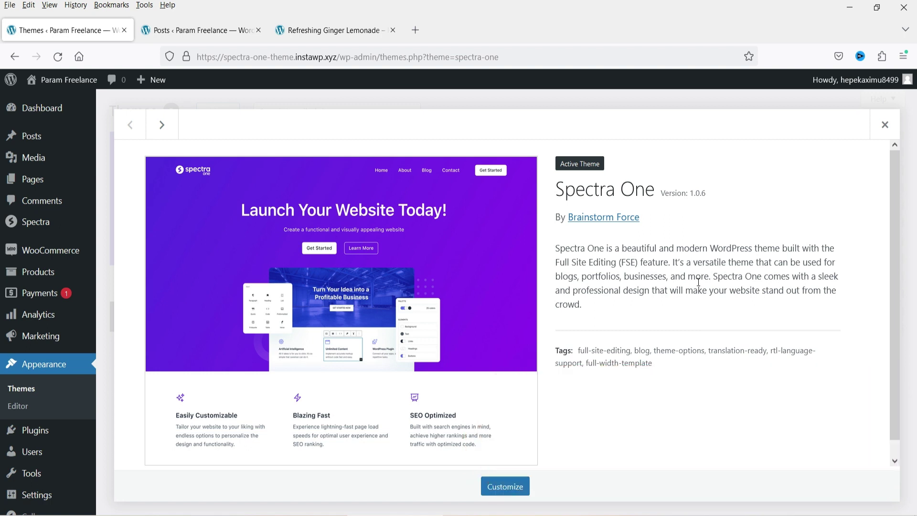
- Switch to the live 'Refreshing Ginger Lemonade' post tab
{"action": "left_click", "coordinate": [337, 30]}
- Scroll the ginger lemonade post down to its Leave a Reply form, then jump back to the top
{"action": "scroll", "coordinate": [730, 258], "scroll_direction": "down", "scroll_amount": 10}
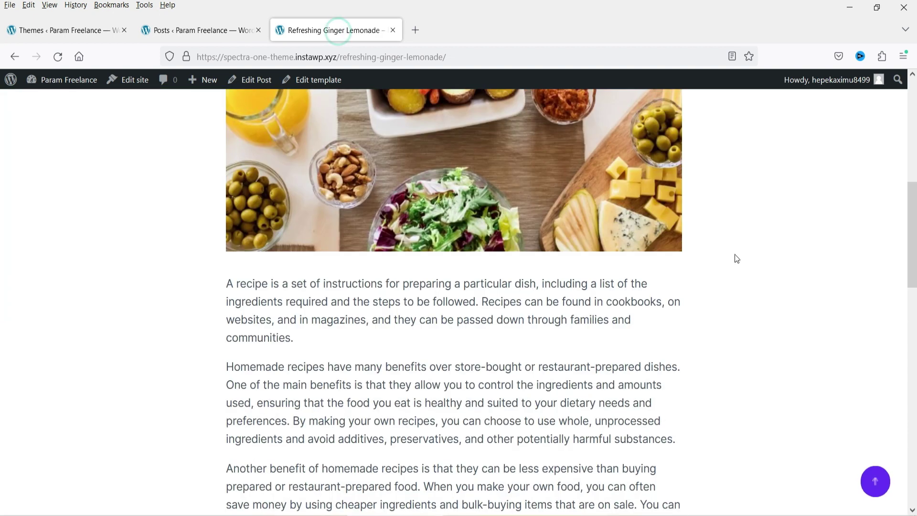
{"action": "scroll", "coordinate": [735, 256], "scroll_direction": "down", "scroll_amount": 4}
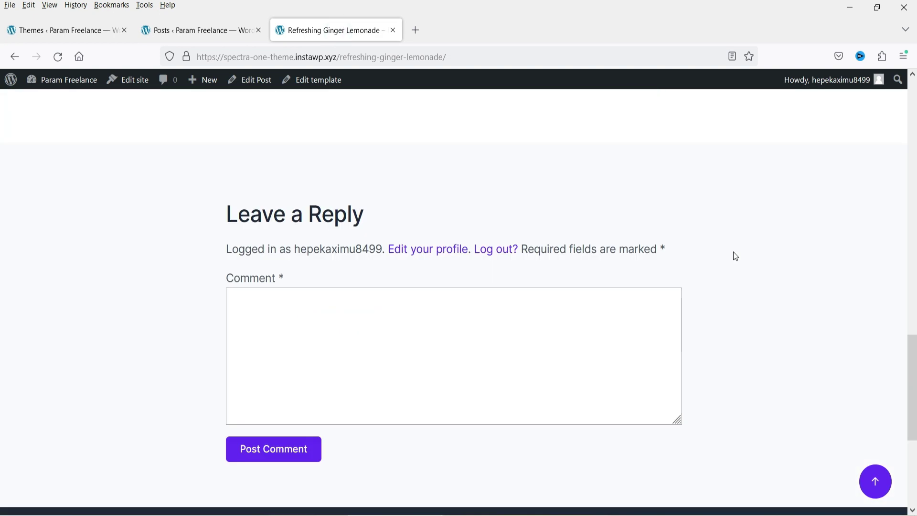
{"action": "key", "text": "Home"}
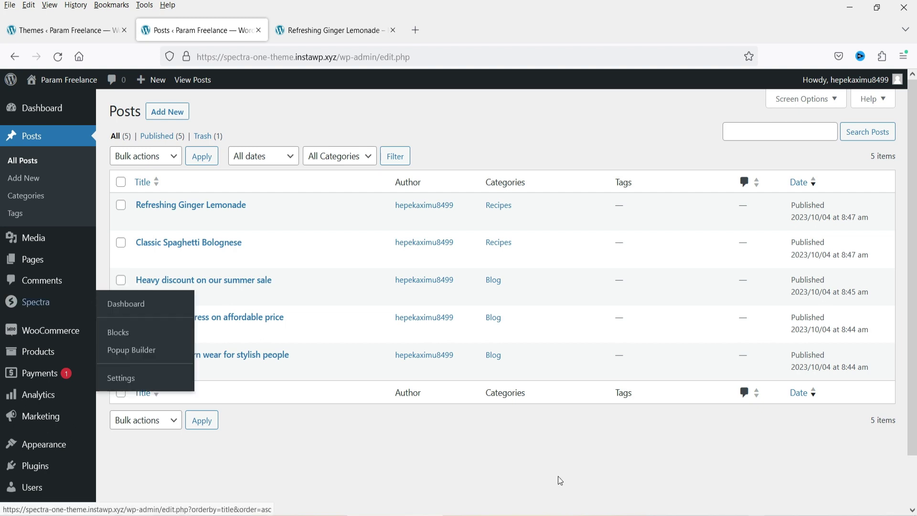
- Open a new page editor in a separate tab from the Pages list
{"action": "left_click", "coordinate": [53, 253]}
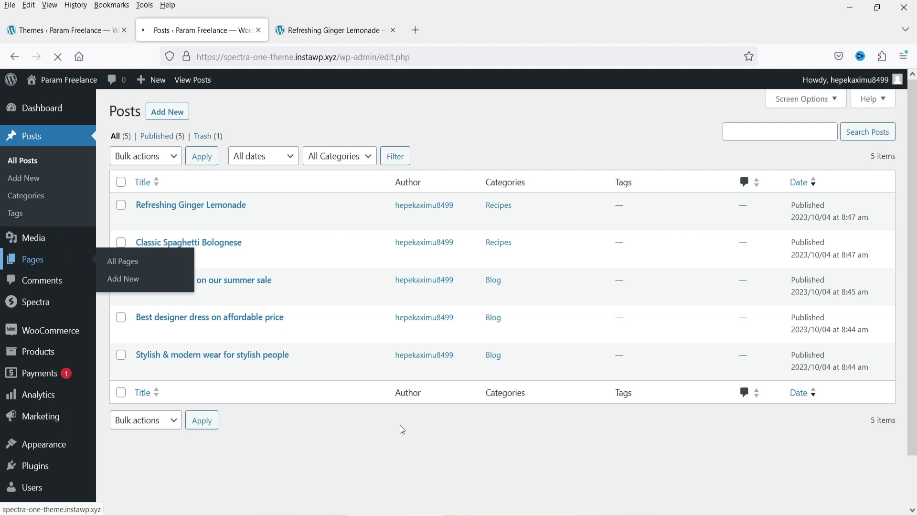
{"action": "right_click", "coordinate": [158, 111]}
{"action": "left_click", "coordinate": [205, 118]}
{"action": "left_click", "coordinate": [309, 30]}
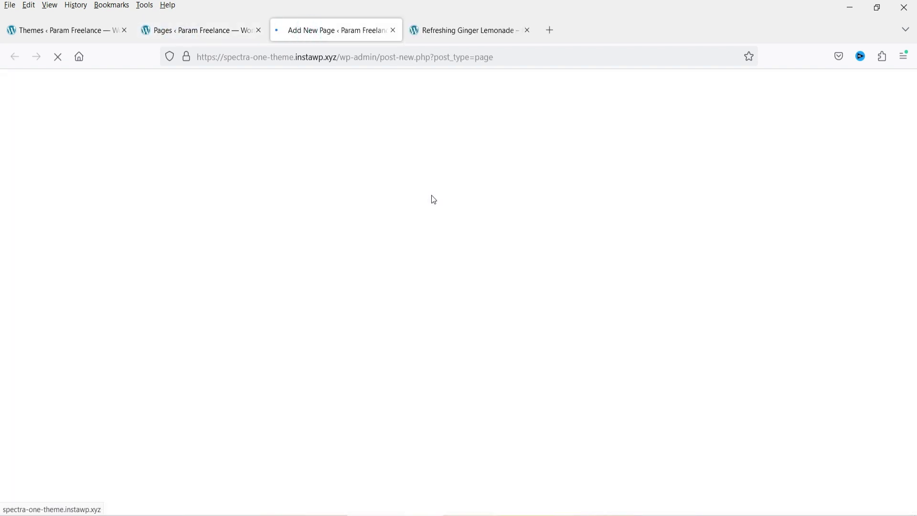
- Title the page 'Blog', publish it, and close its editor tab
{"action": "type", "text": "Blog"}
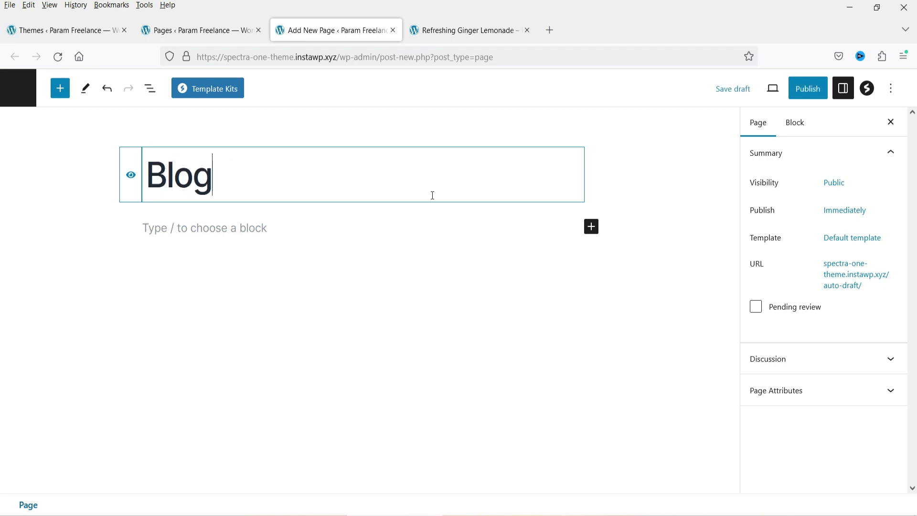
{"action": "left_click", "coordinate": [808, 89]}
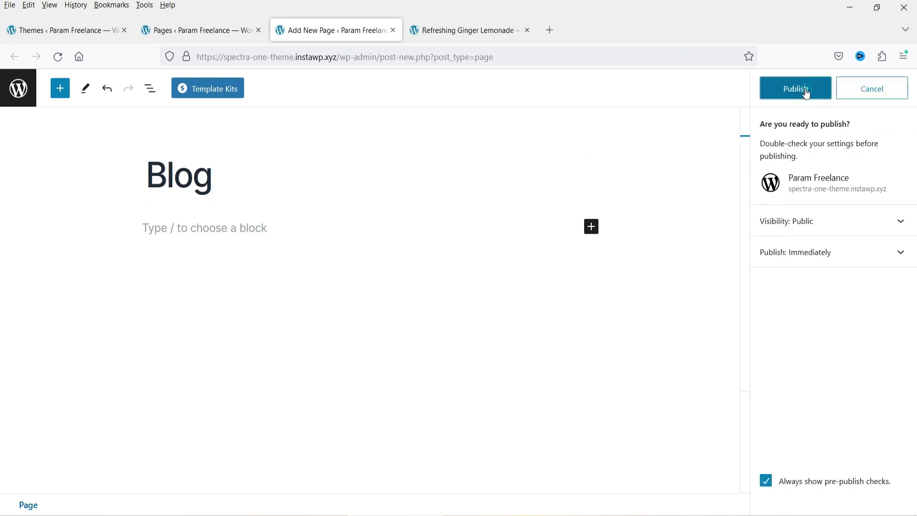
{"action": "left_click", "coordinate": [807, 90]}
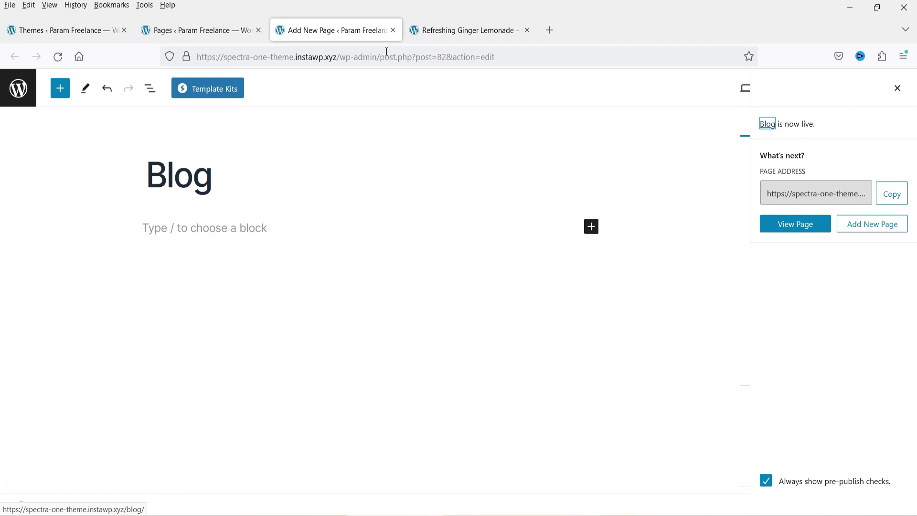
{"action": "left_click", "coordinate": [393, 30]}
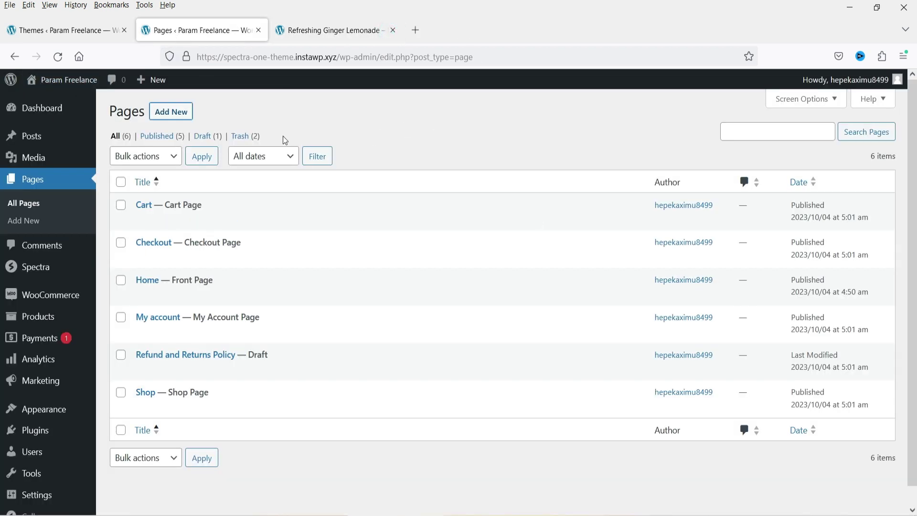
- Set Blog as the Posts page in Settings > Reading and save the changes
{"action": "scroll", "coordinate": [29, 225], "scroll_direction": "down", "scroll_amount": 1}
{"action": "mouse_move", "coordinate": [67, 477]}
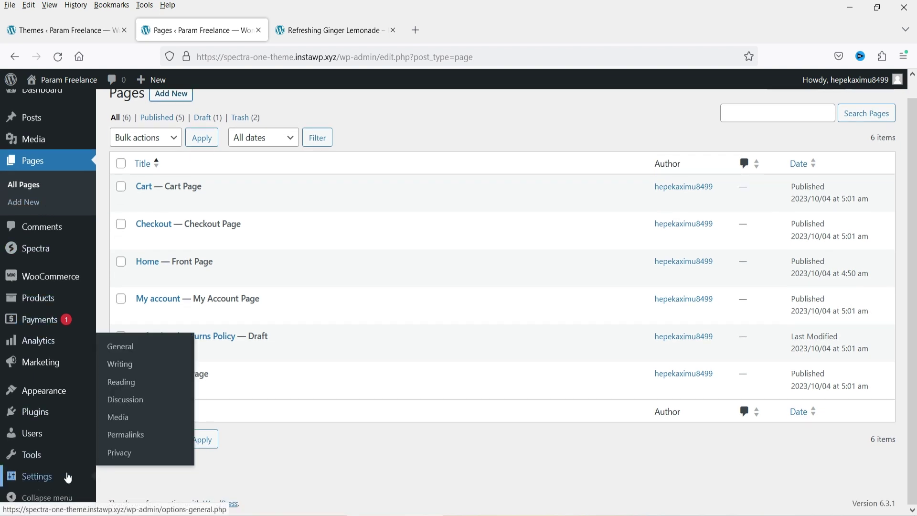
{"action": "left_click", "coordinate": [122, 383]}
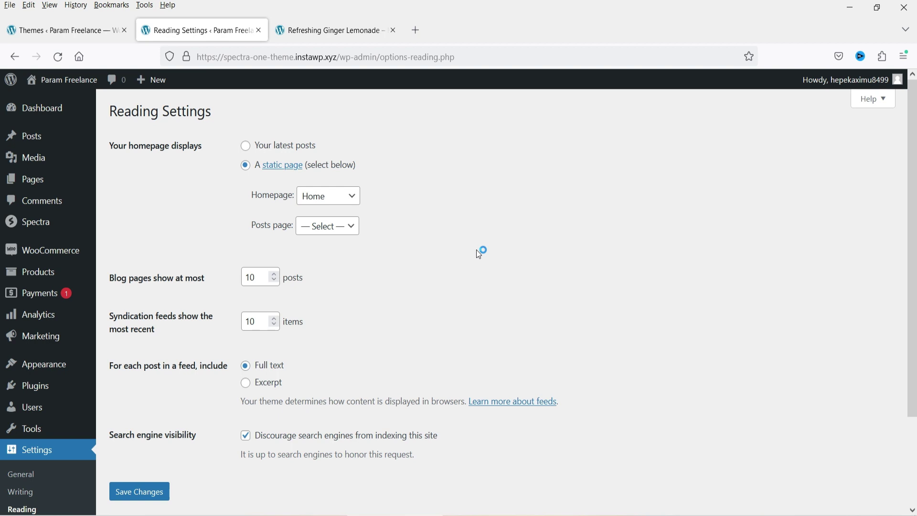
{"action": "left_click", "coordinate": [351, 233]}
{"action": "left_click", "coordinate": [348, 268]}
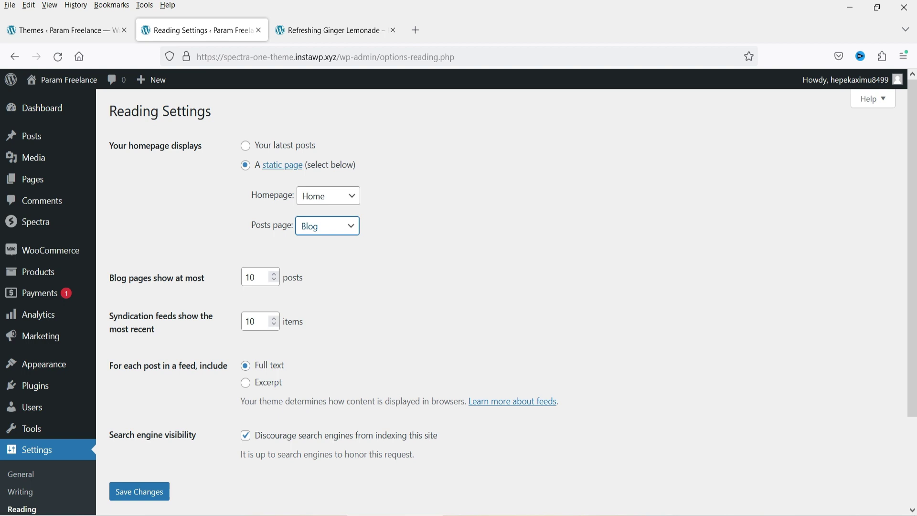
{"action": "left_click", "coordinate": [138, 493]}
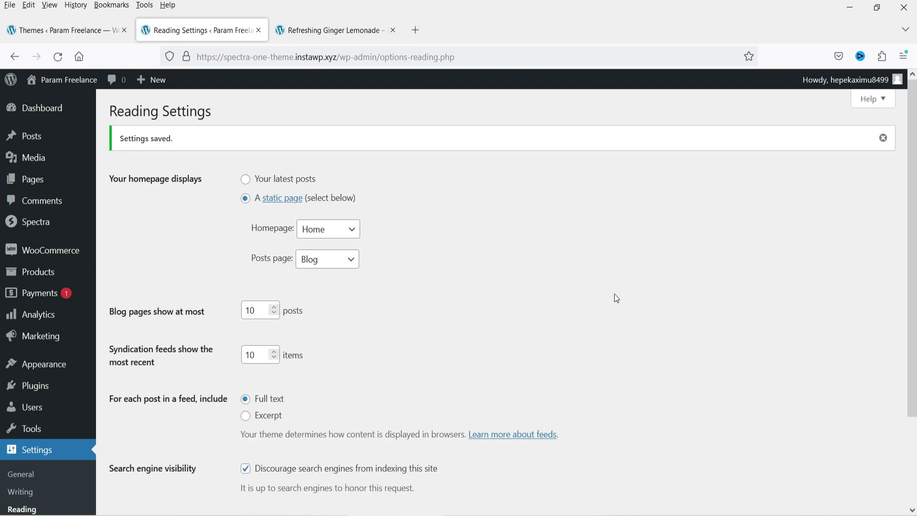
{"action": "left_click", "coordinate": [34, 180]}
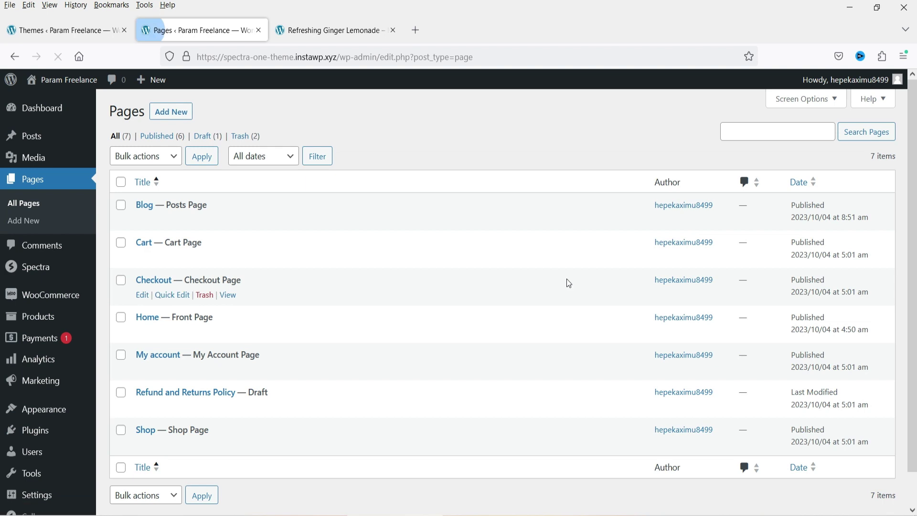
- Open the Blog page's live view in a new tab from the Pages list
{"action": "right_click", "coordinate": [225, 224]}
{"action": "left_click", "coordinate": [266, 237]}
{"action": "left_click_drag", "start_coordinate": [208, 205], "coordinate": [167, 205]}
{"action": "left_click", "coordinate": [237, 205]}
{"action": "left_click", "coordinate": [250, 205]}
- Scroll through the live /blog/ page's landing layout and recent-posts grid
{"action": "left_click", "coordinate": [322, 29]}
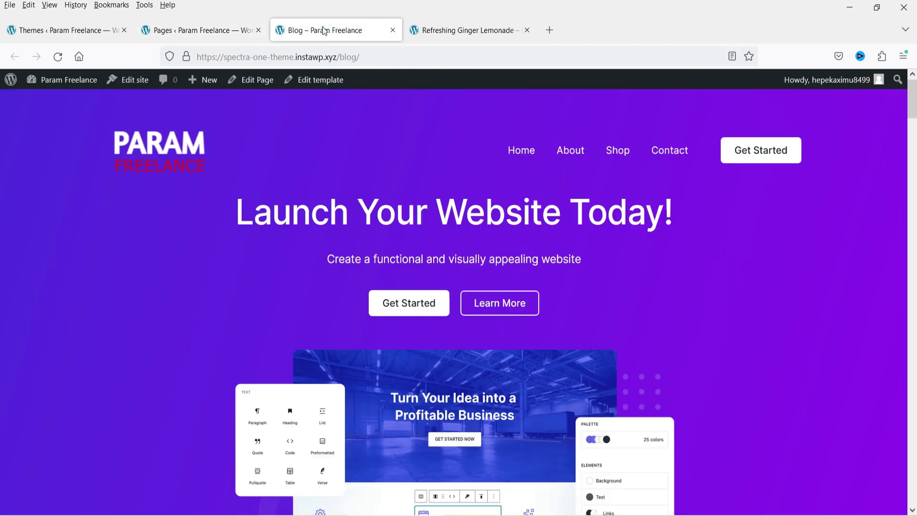
{"action": "scroll", "coordinate": [702, 279], "scroll_direction": "down", "scroll_amount": 15}
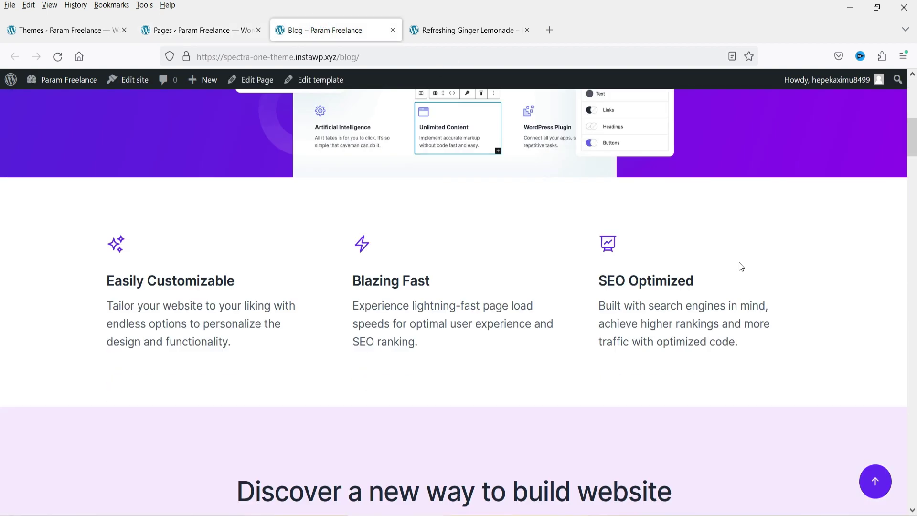
{"action": "scroll", "coordinate": [737, 263], "scroll_direction": "down", "scroll_amount": 15}
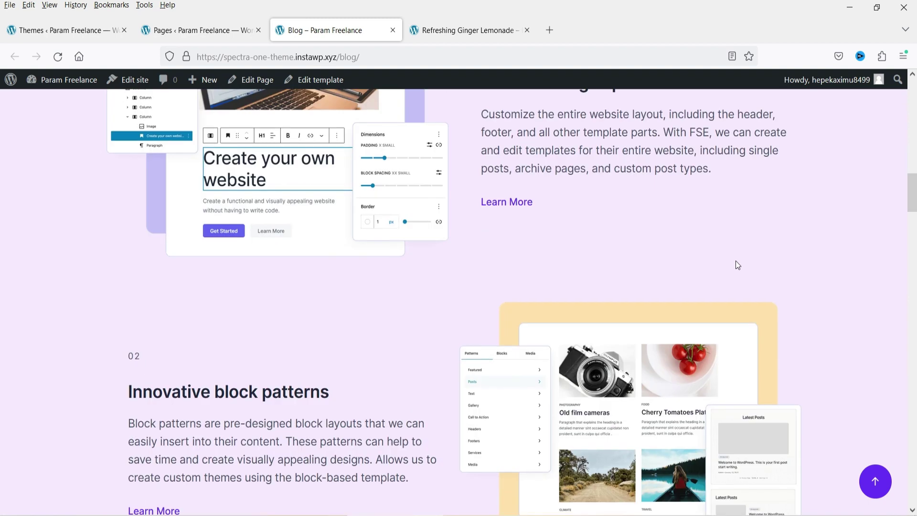
{"action": "scroll", "coordinate": [737, 265], "scroll_direction": "down", "scroll_amount": 20}
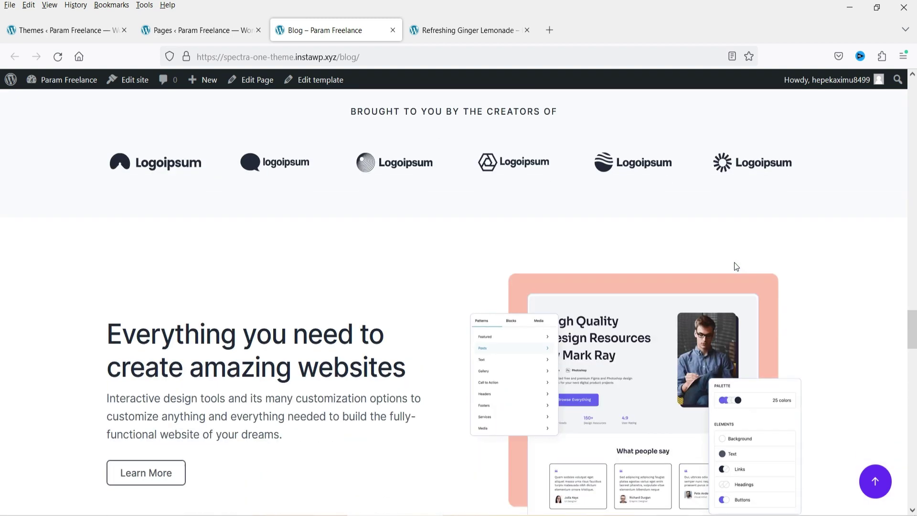
{"action": "scroll", "coordinate": [289, 229], "scroll_direction": "up", "scroll_amount": 5}
{"action": "scroll", "coordinate": [288, 230], "scroll_direction": "down", "scroll_amount": 5}
{"action": "scroll", "coordinate": [470, 250], "scroll_direction": "up", "scroll_amount": 10}
{"action": "scroll", "coordinate": [467, 249], "scroll_direction": "up", "scroll_amount": 20}
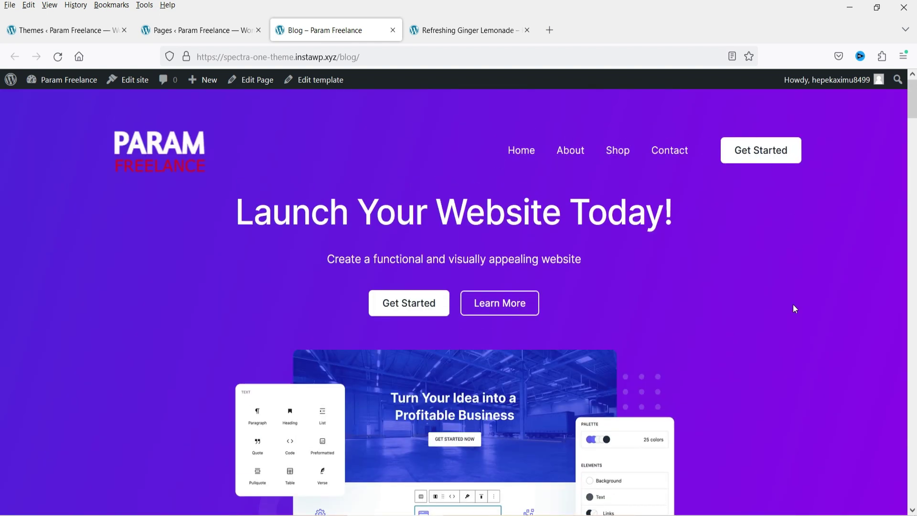
- Open the site editor via Appearance > Editor in the admin tab
{"action": "left_click", "coordinate": [210, 30]}
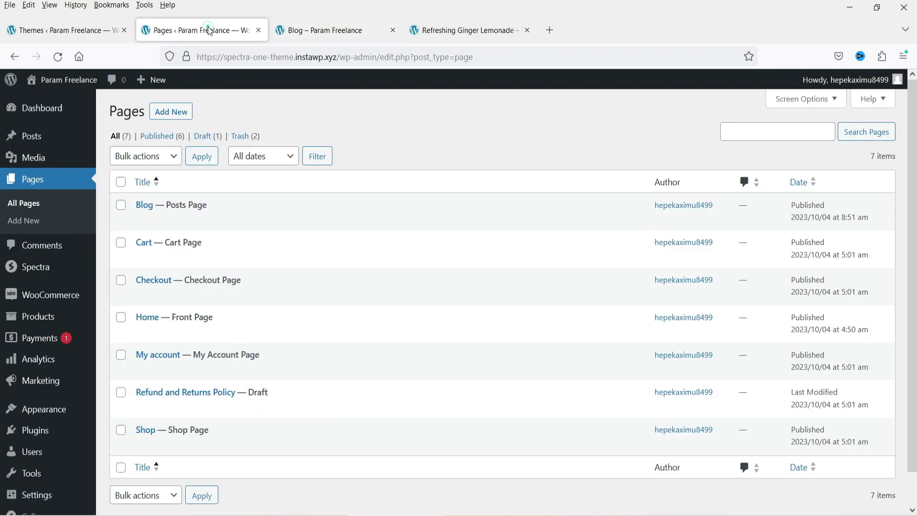
{"action": "mouse_move", "coordinate": [51, 410]}
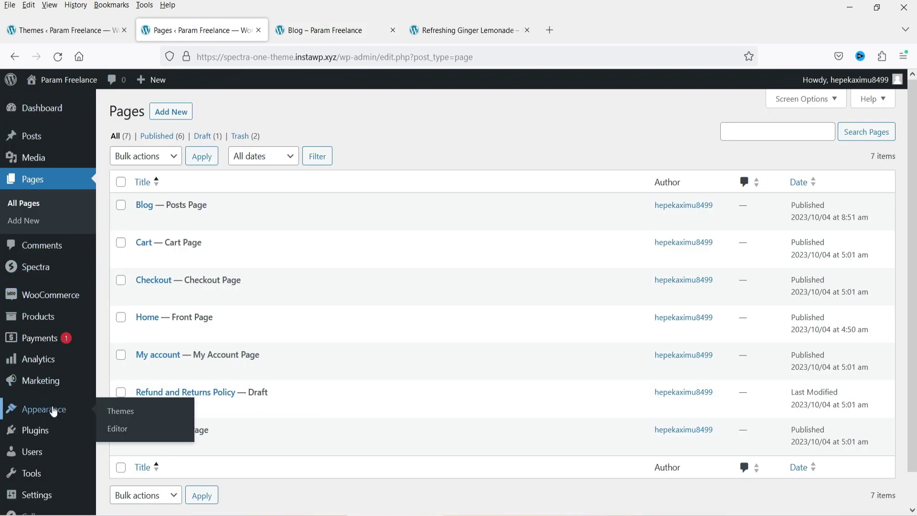
{"action": "left_click", "coordinate": [112, 429]}
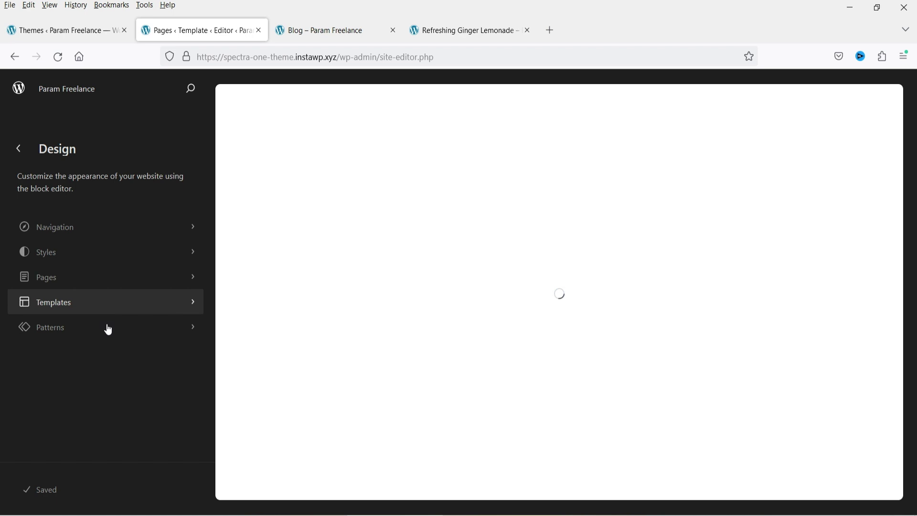
- Browse the Shop page's six sale products, then return to the site editor tab
{"action": "left_click", "coordinate": [459, 28]}
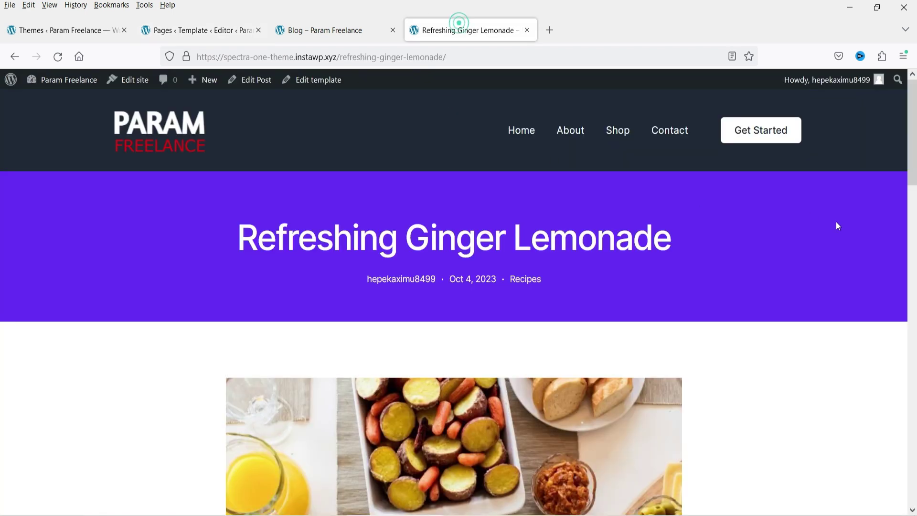
{"action": "left_click", "coordinate": [618, 130]}
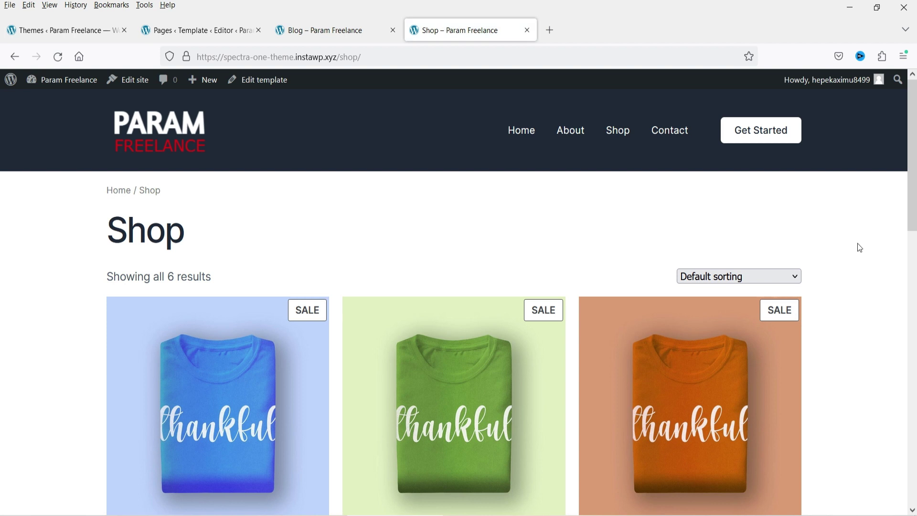
{"action": "scroll", "coordinate": [844, 231], "scroll_direction": "down", "scroll_amount": 3}
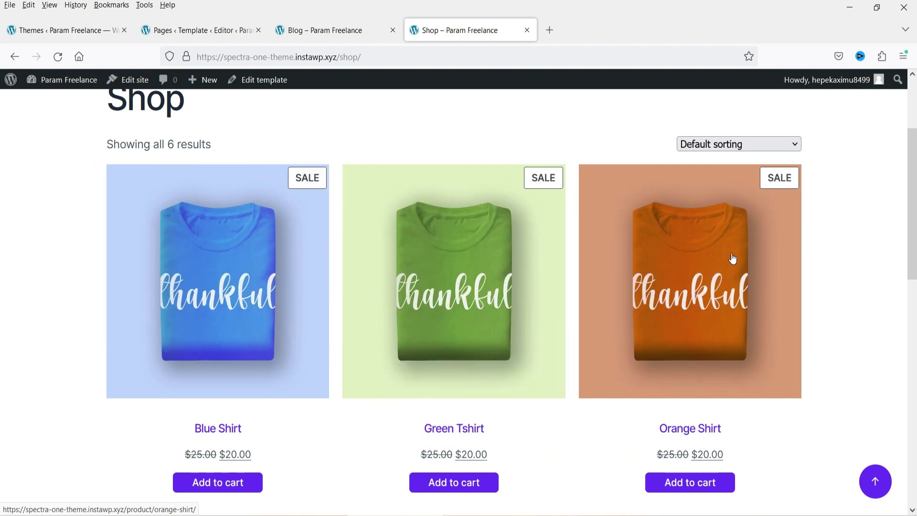
{"action": "scroll", "coordinate": [555, 143], "scroll_direction": "up", "scroll_amount": 3}
{"action": "scroll", "coordinate": [431, 139], "scroll_direction": "down", "scroll_amount": 15}
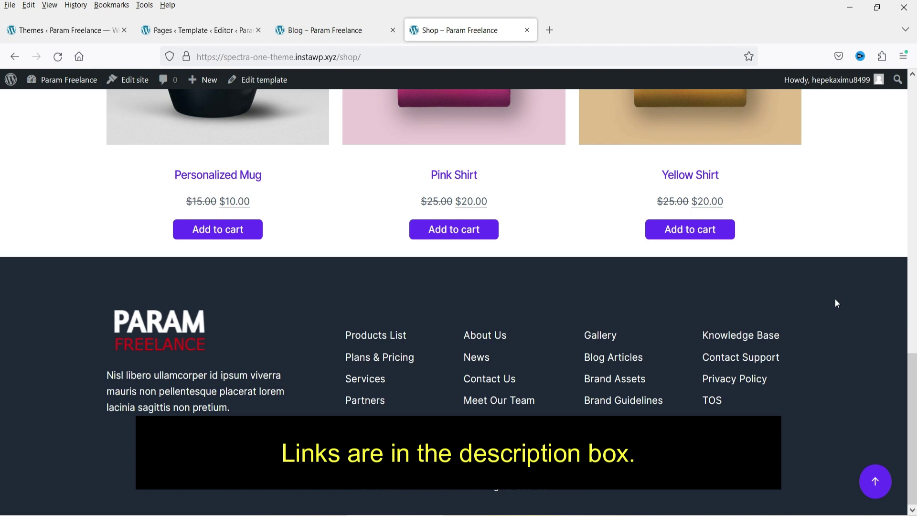
{"action": "scroll", "coordinate": [835, 299], "scroll_direction": "up", "scroll_amount": 15}
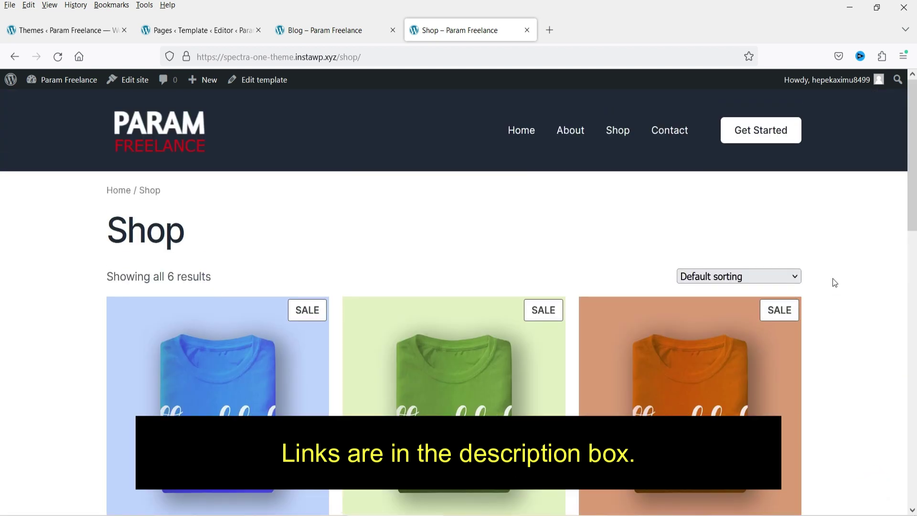
{"action": "left_click", "coordinate": [58, 30]}
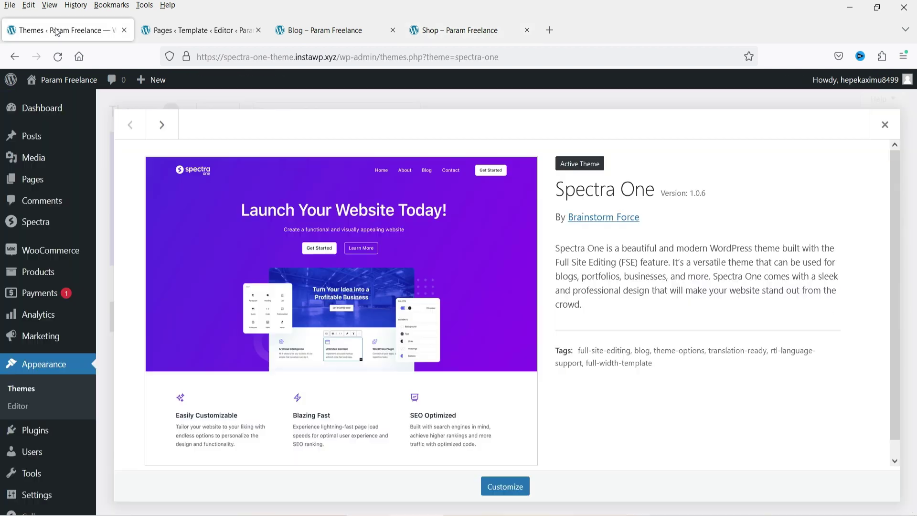
{"action": "left_click", "coordinate": [210, 30]}
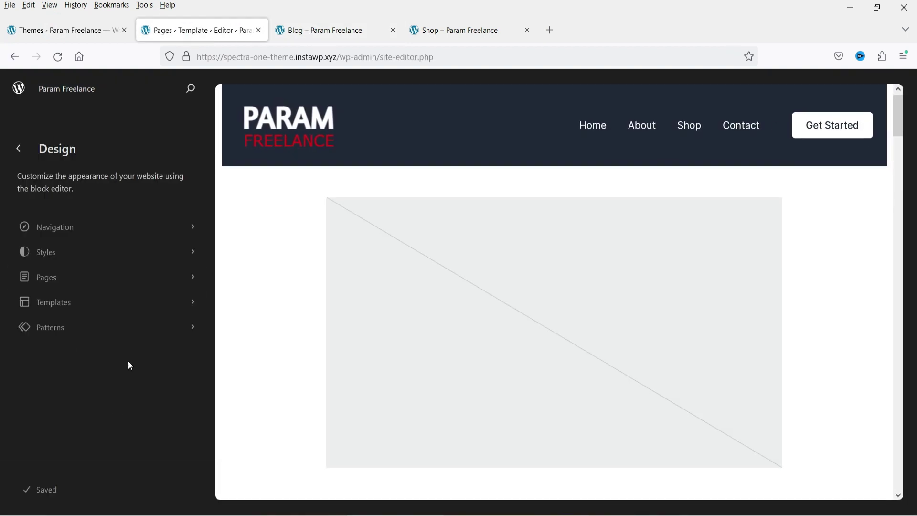
{"action": "left_click", "coordinate": [76, 306]}
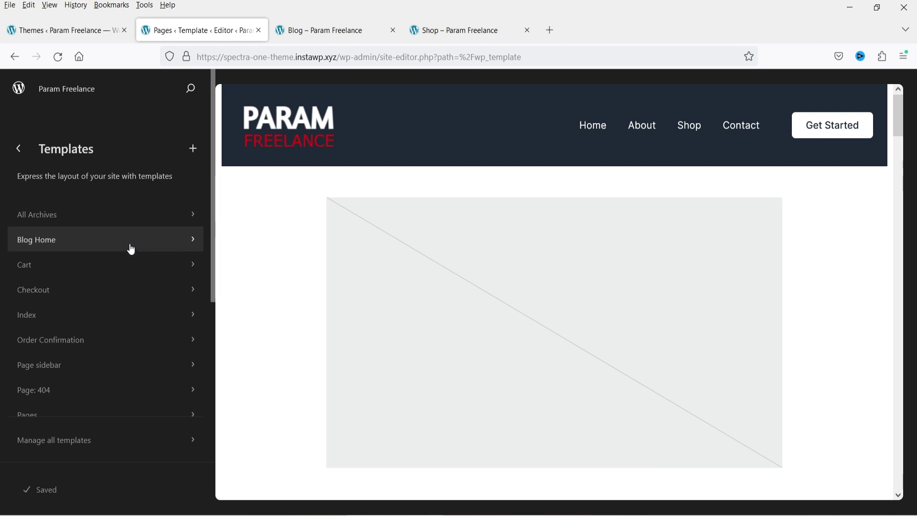
{"action": "scroll", "coordinate": [131, 249], "scroll_direction": "down", "scroll_amount": 2}
{"action": "scroll", "coordinate": [131, 249], "scroll_direction": "down", "scroll_amount": 5}
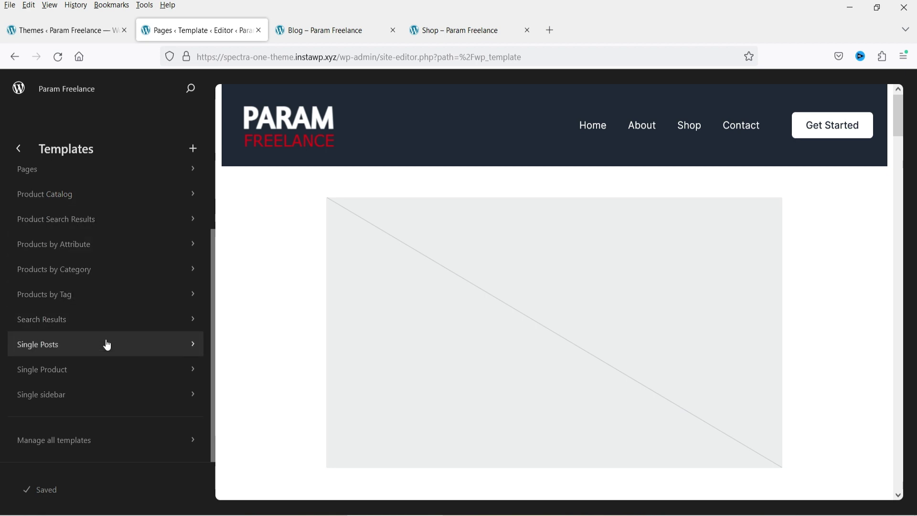
{"action": "scroll", "coordinate": [80, 241], "scroll_direction": "up", "scroll_amount": 7}
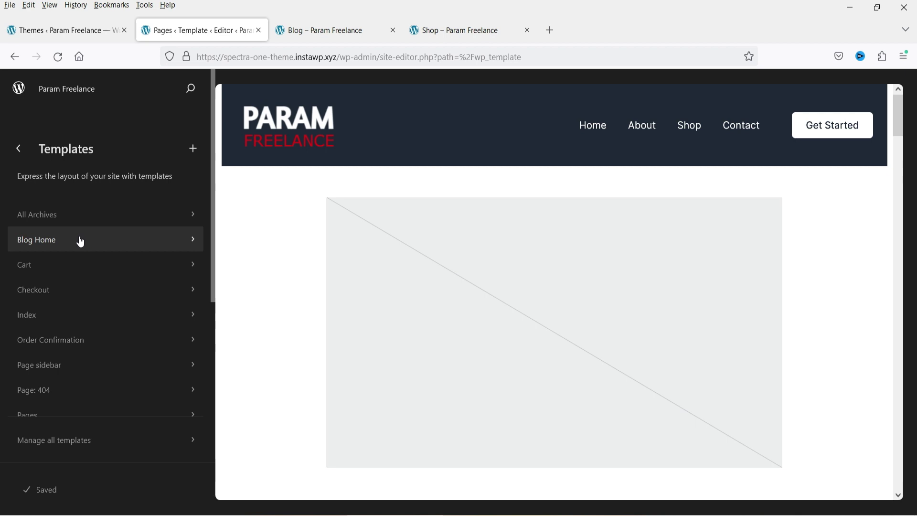
{"action": "left_click", "coordinate": [72, 315]}
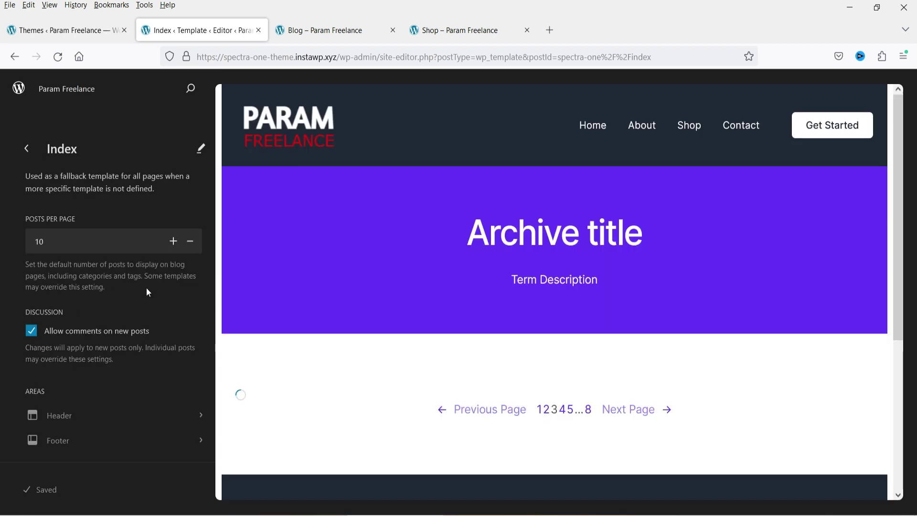
{"action": "scroll", "coordinate": [423, 253], "scroll_direction": "down", "scroll_amount": 3}
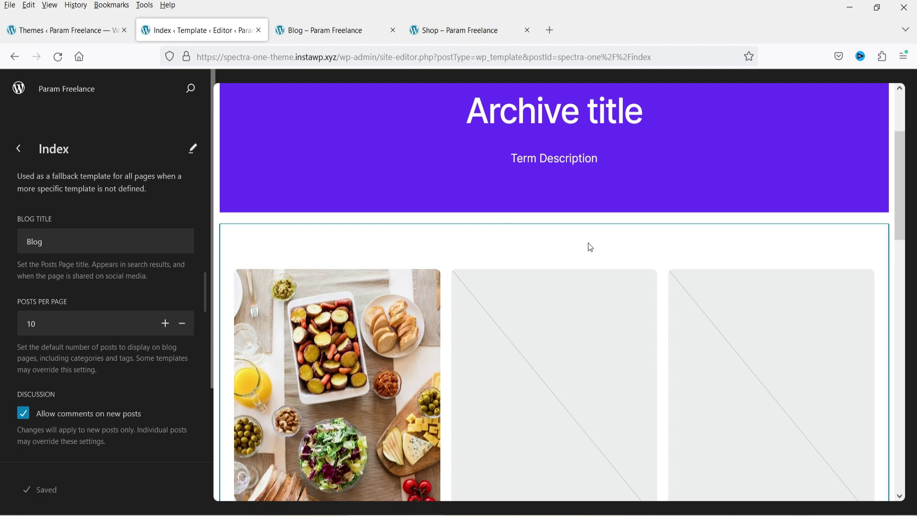
{"action": "scroll", "coordinate": [811, 256], "scroll_direction": "down", "scroll_amount": 10}
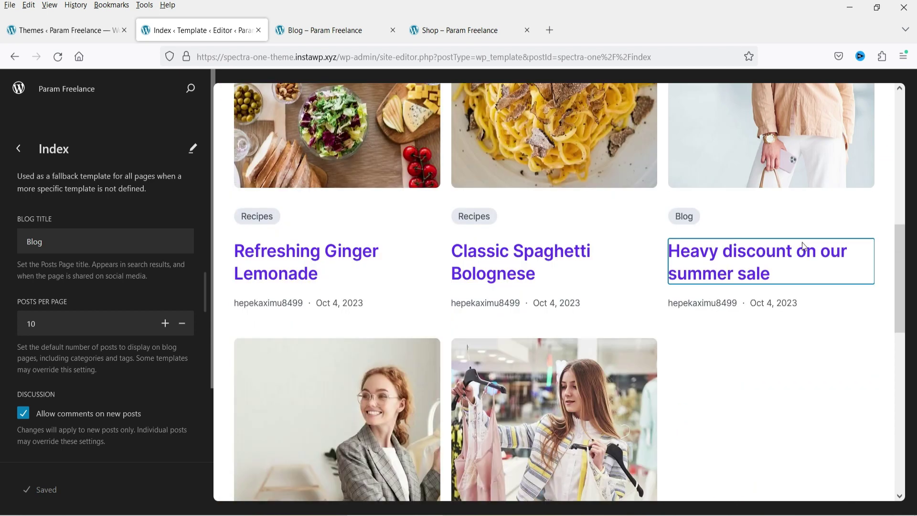
{"action": "scroll", "coordinate": [778, 238], "scroll_direction": "up", "scroll_amount": 13}
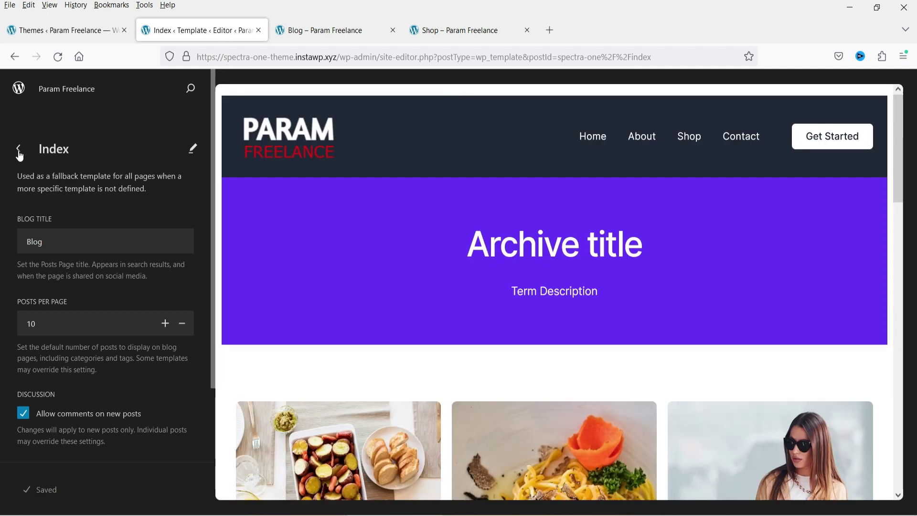
{"action": "left_click", "coordinate": [18, 149]}
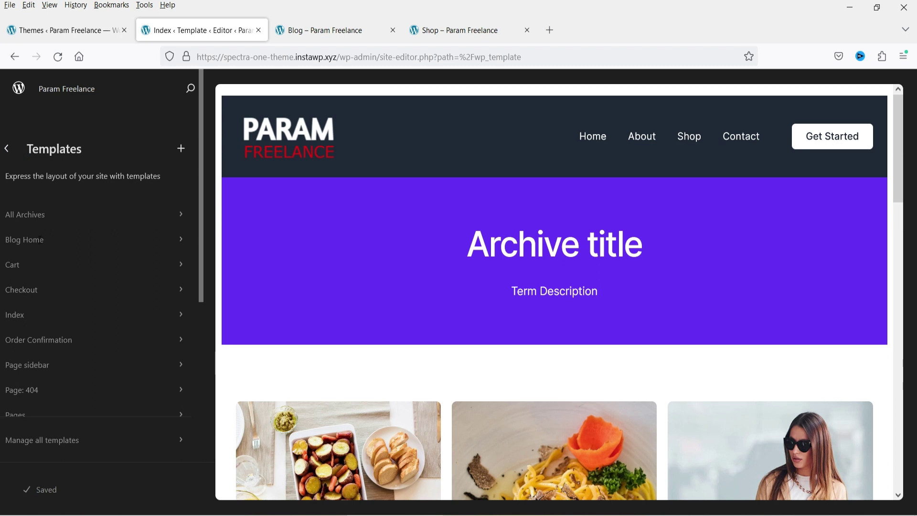
{"action": "left_click", "coordinate": [40, 245]}
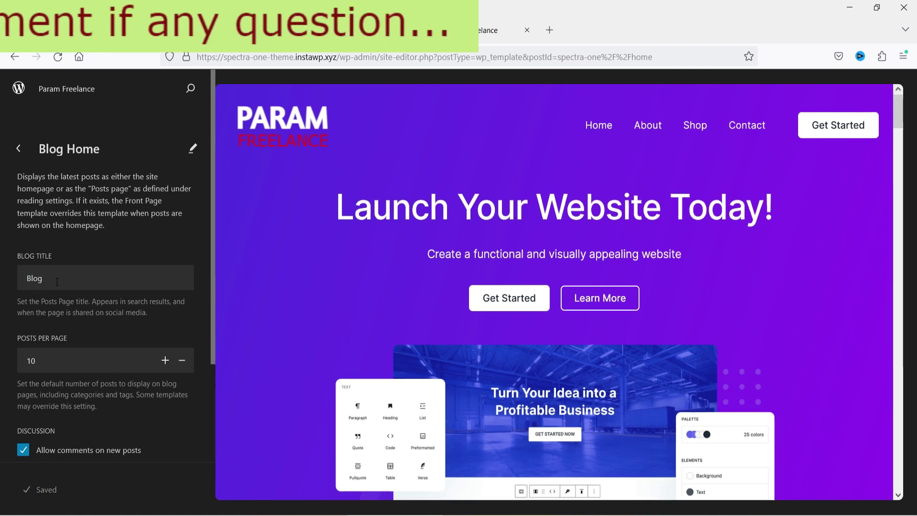
- Start editing the Blog Home template
{"action": "scroll", "coordinate": [59, 280], "scroll_direction": "down", "scroll_amount": 3}
{"action": "scroll", "coordinate": [59, 280], "scroll_direction": "up", "scroll_amount": 3}
{"action": "left_click", "coordinate": [193, 147]}
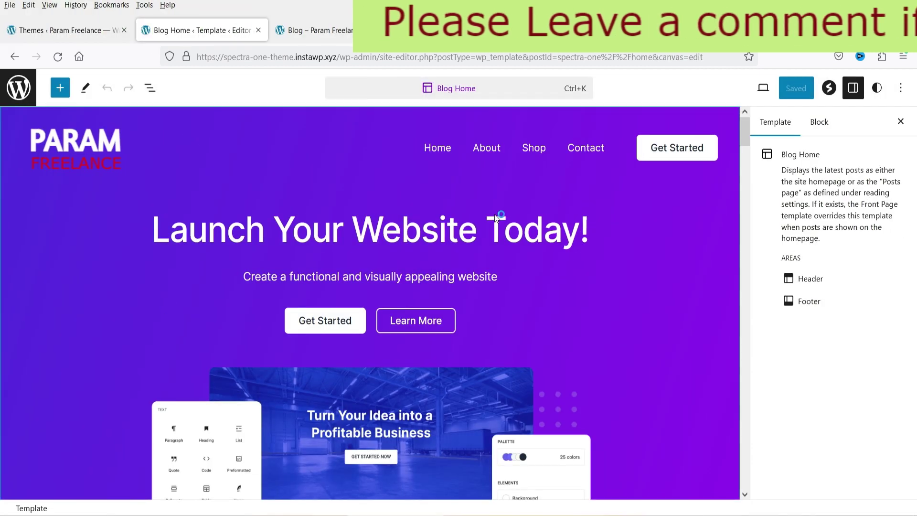
{"action": "scroll", "coordinate": [404, 247], "scroll_direction": "down", "scroll_amount": 5}
{"action": "scroll", "coordinate": [404, 247], "scroll_direction": "up", "scroll_amount": 5}
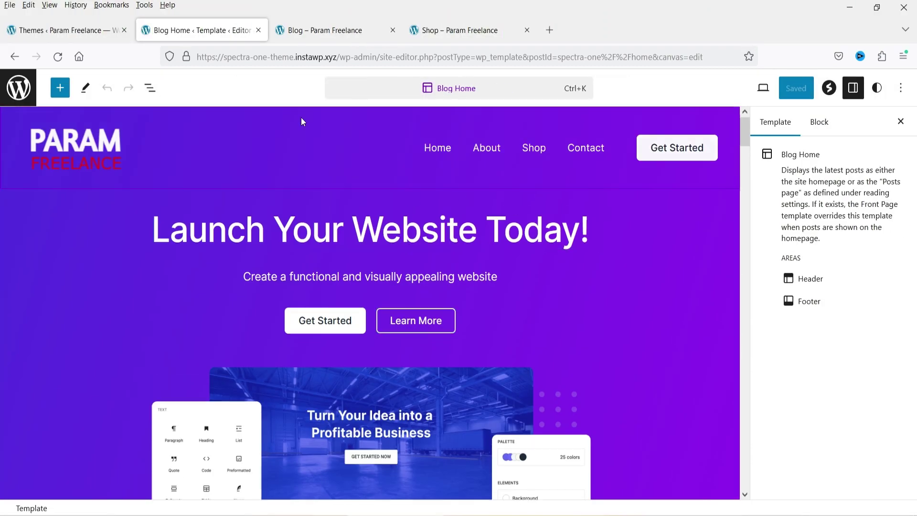
- Show the List View, expand and collapse the first Group, and select the 'Latest from the blog' group
{"action": "left_click", "coordinate": [152, 90]}
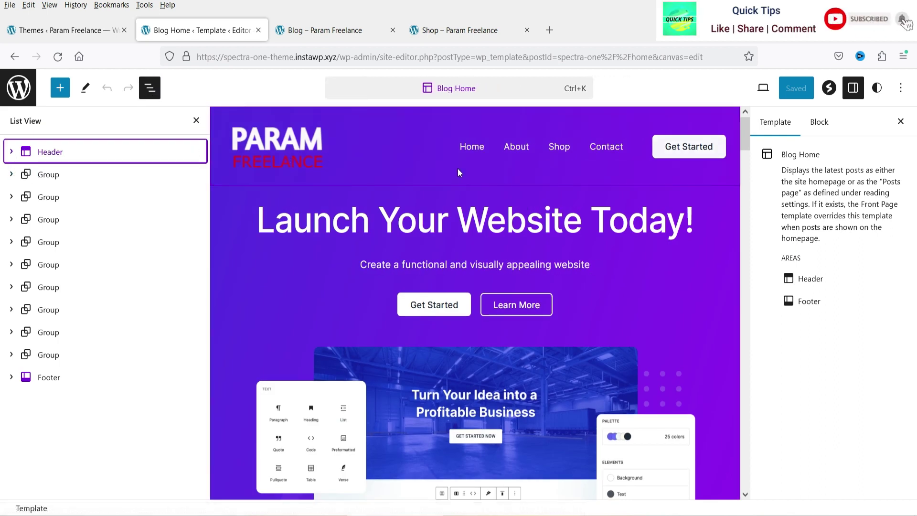
{"action": "left_click", "coordinate": [11, 175]}
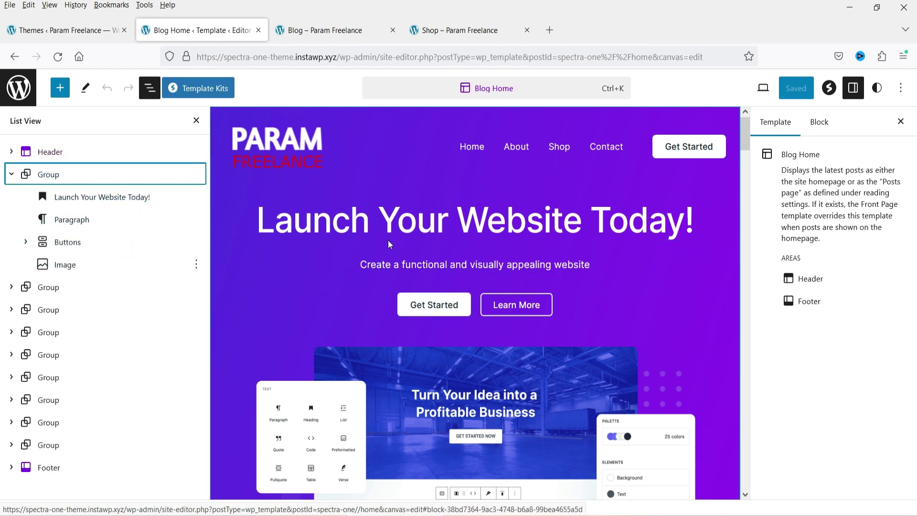
{"action": "scroll", "coordinate": [644, 271], "scroll_direction": "down", "scroll_amount": 15}
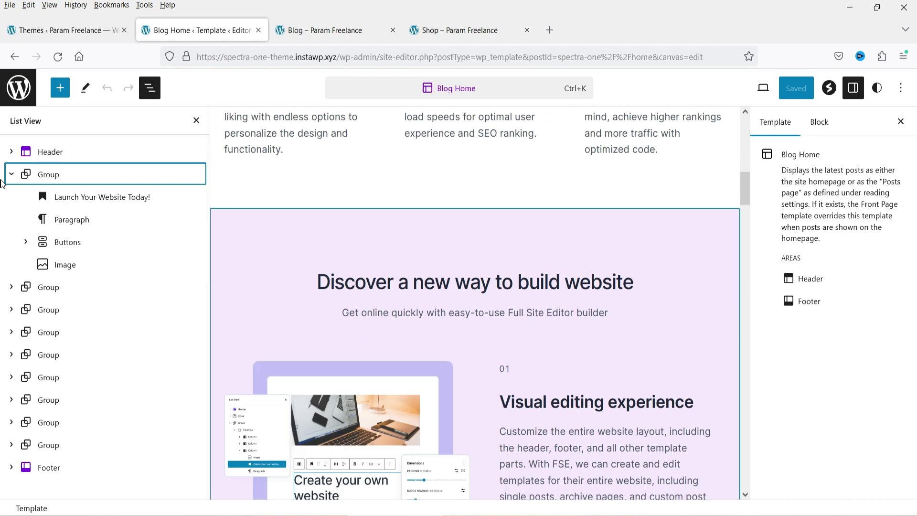
{"action": "left_click", "coordinate": [12, 175]}
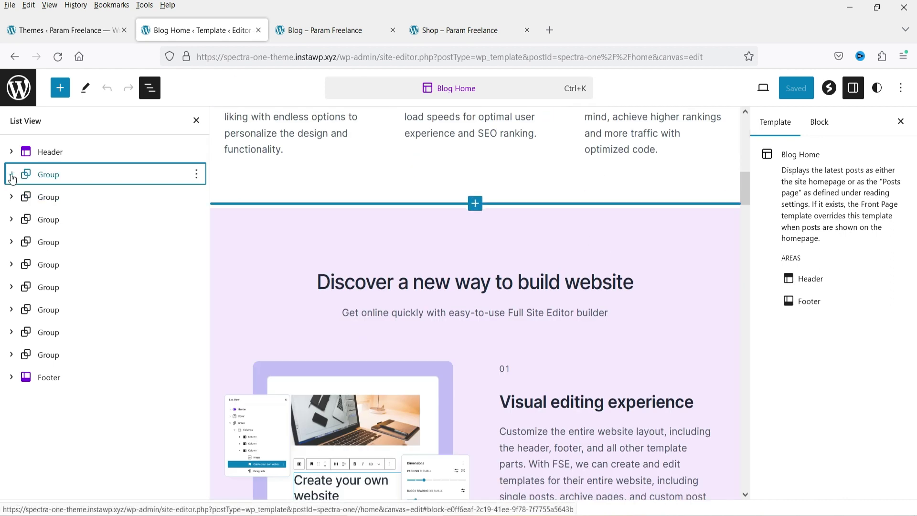
{"action": "scroll", "coordinate": [534, 250], "scroll_direction": "down", "scroll_amount": 15}
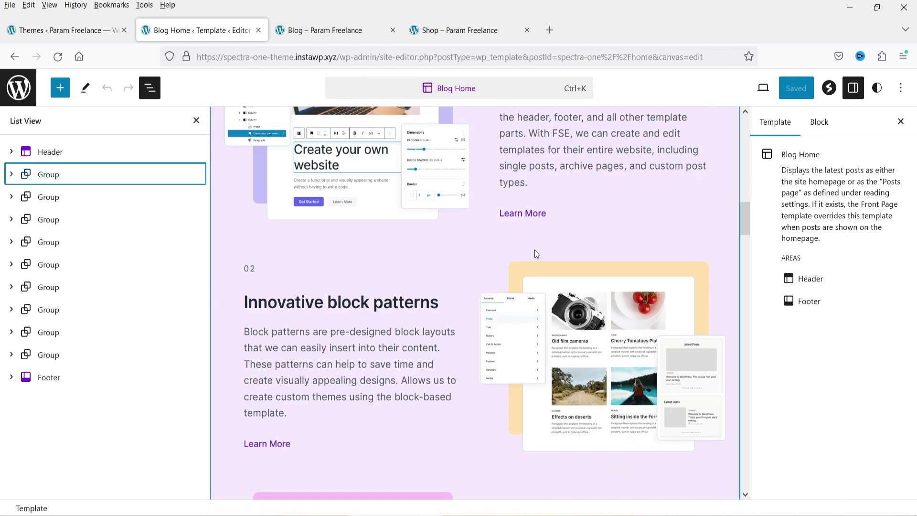
{"action": "scroll", "coordinate": [533, 252], "scroll_direction": "down", "scroll_amount": 15}
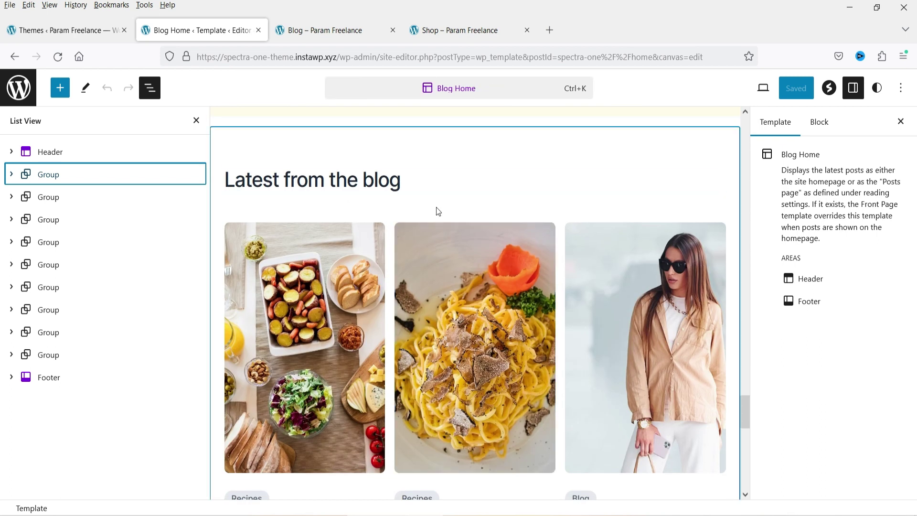
{"action": "left_click", "coordinate": [279, 151]}
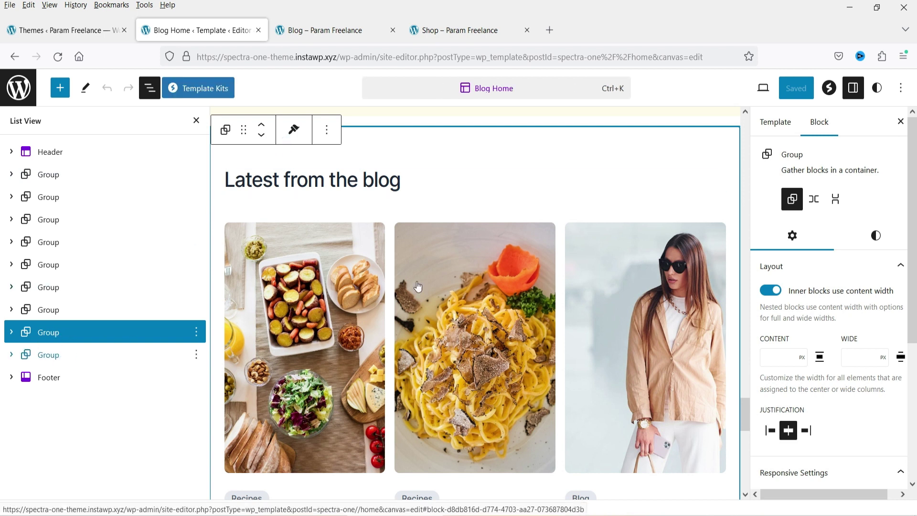
{"action": "scroll", "coordinate": [418, 286], "scroll_direction": "down", "scroll_amount": 10}
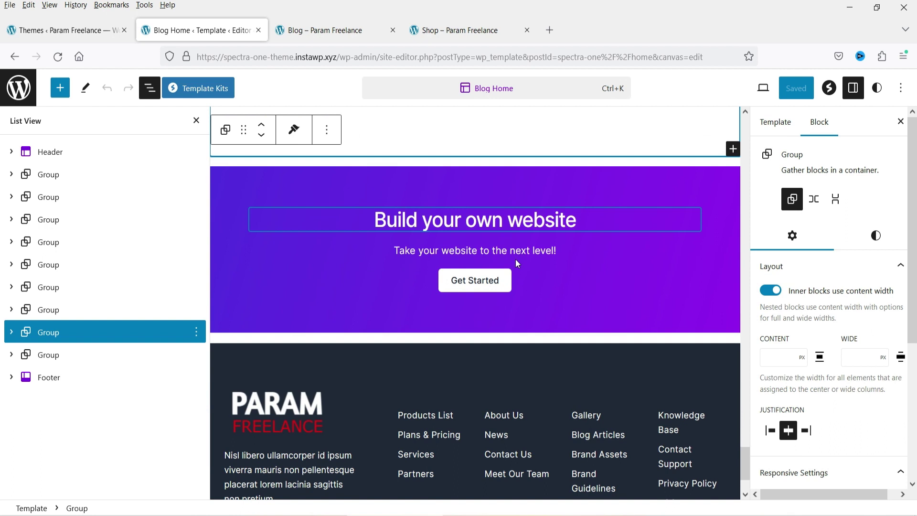
{"action": "left_click", "coordinate": [76, 356]}
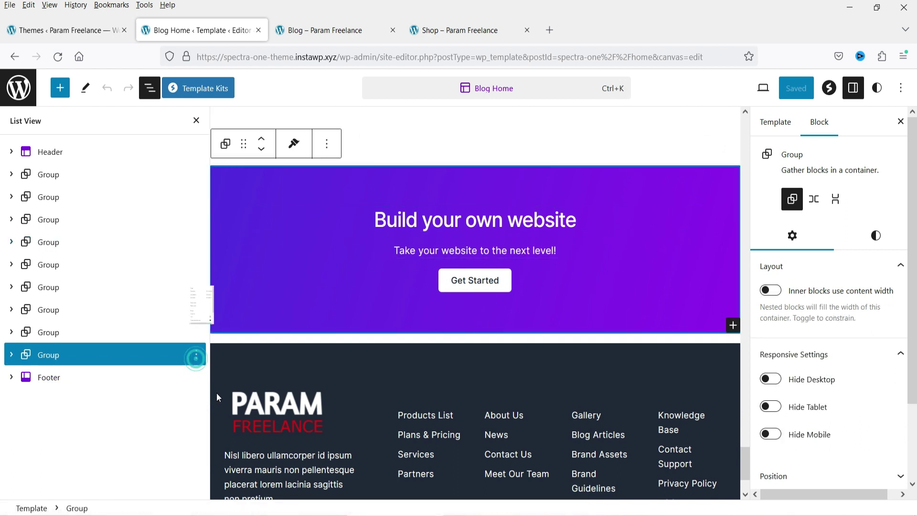
{"action": "scroll", "coordinate": [266, 280], "scroll_direction": "down", "scroll_amount": 2}
{"action": "left_click", "coordinate": [248, 313]}
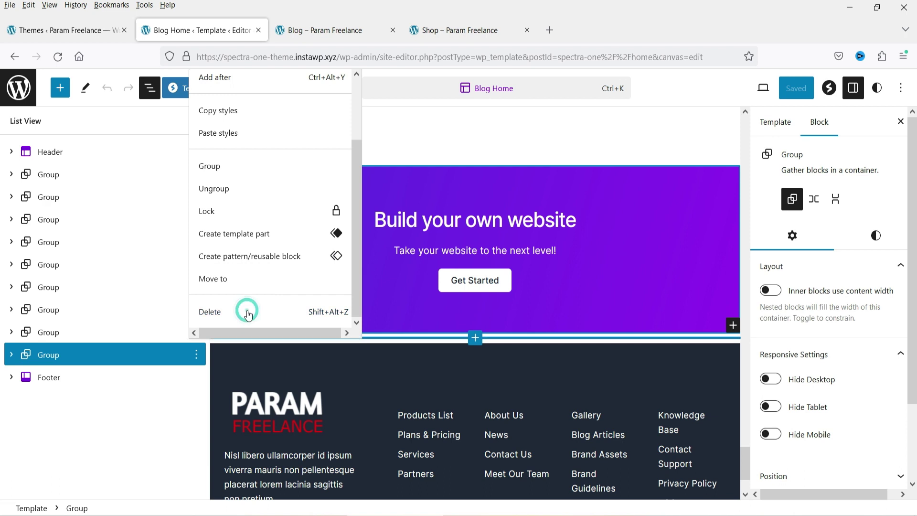
{"action": "scroll", "coordinate": [414, 190], "scroll_direction": "up", "scroll_amount": 10}
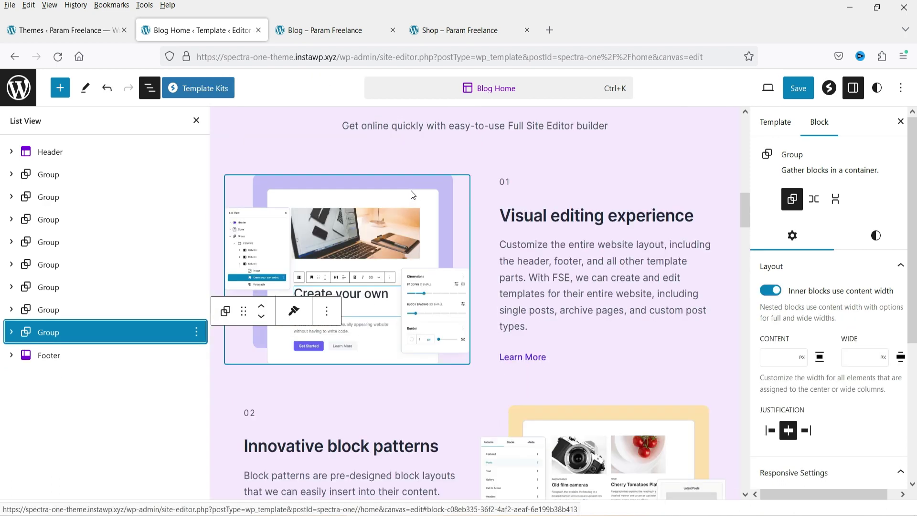
{"action": "scroll", "coordinate": [413, 193], "scroll_direction": "up", "scroll_amount": 10}
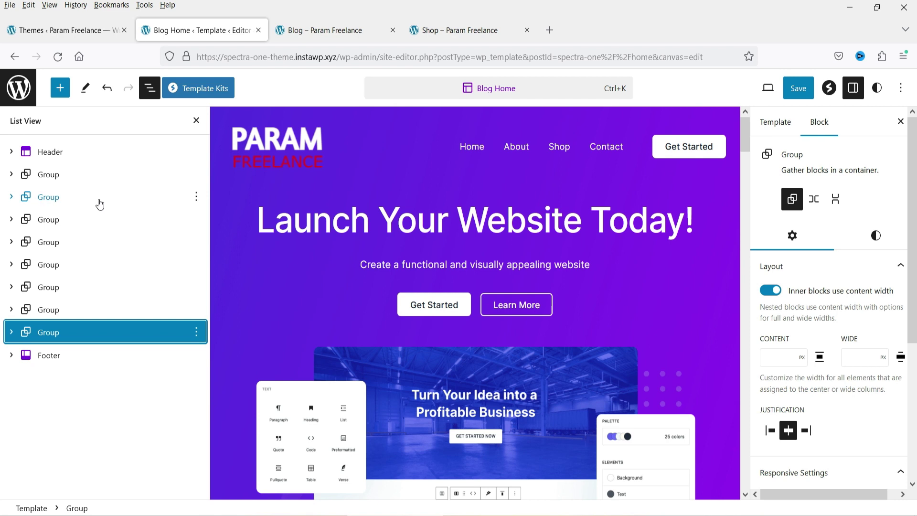
{"action": "left_click", "coordinate": [195, 196]}
{"action": "key", "text": "Escape"}
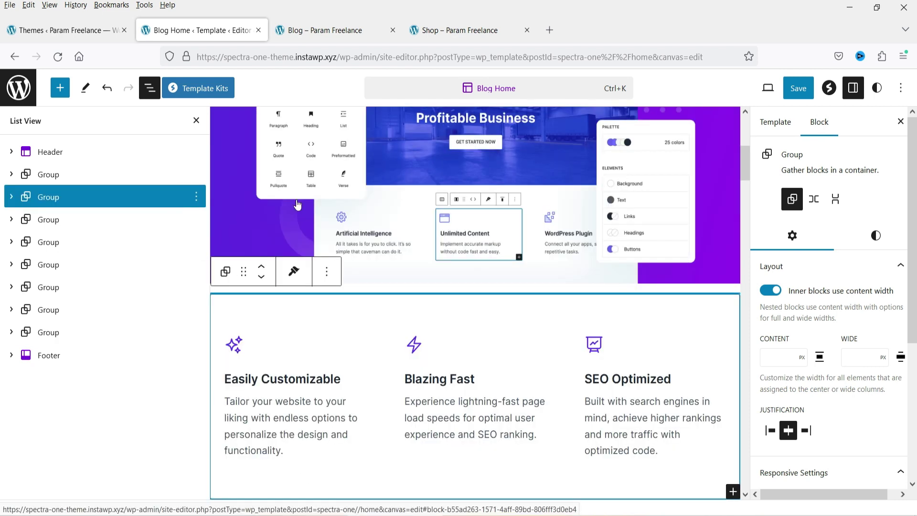
{"action": "left_click", "coordinate": [196, 196]}
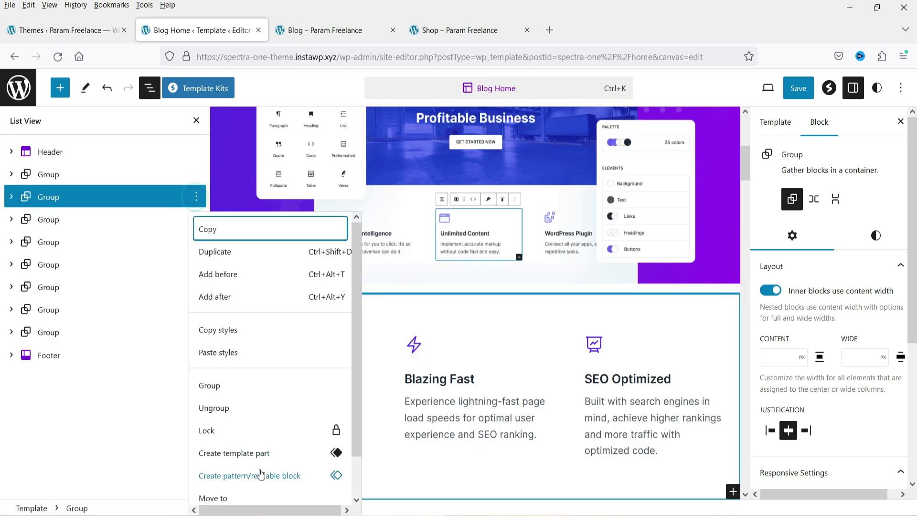
{"action": "scroll", "coordinate": [244, 485], "scroll_direction": "down", "scroll_amount": 2}
{"action": "left_click", "coordinate": [241, 487]}
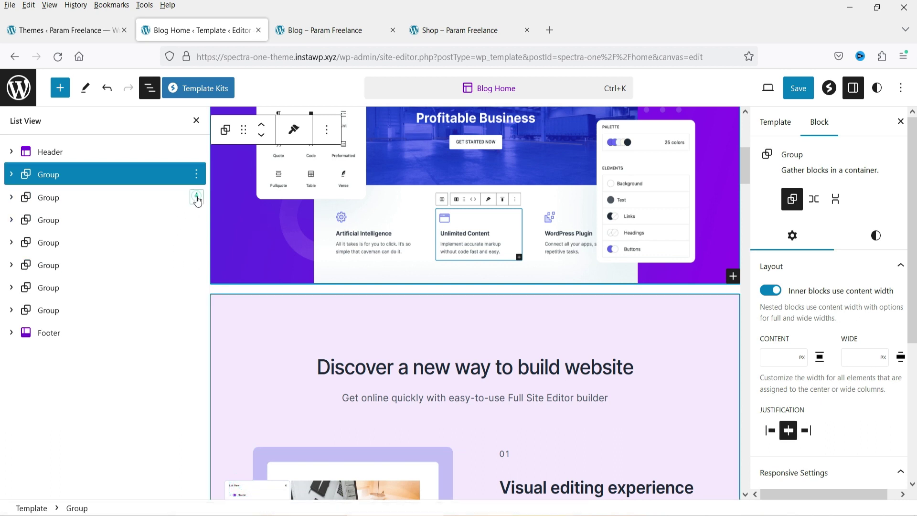
{"action": "left_click", "coordinate": [196, 197]}
{"action": "left_click", "coordinate": [213, 488]}
{"action": "left_click", "coordinate": [196, 197]}
{"action": "left_click", "coordinate": [231, 488]}
{"action": "left_click", "coordinate": [197, 198]}
{"action": "scroll", "coordinate": [231, 430], "scroll_direction": "down", "scroll_amount": 2}
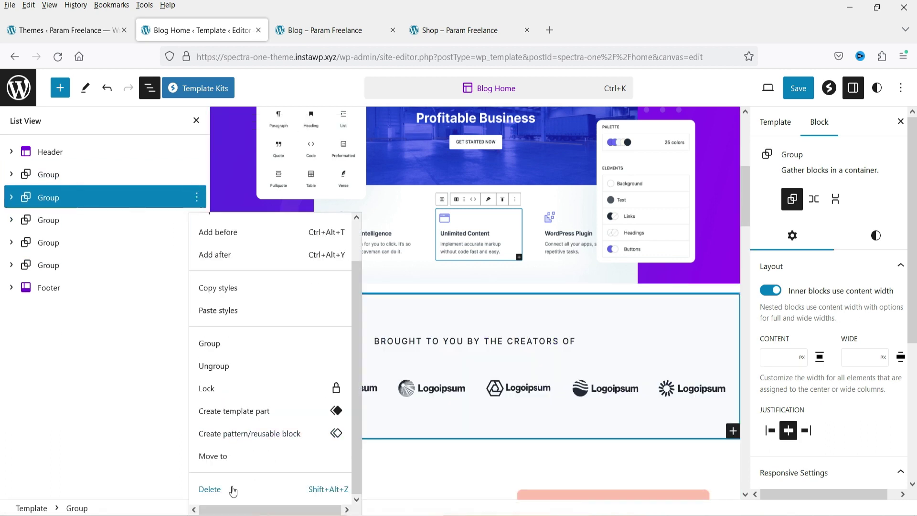
{"action": "left_click", "coordinate": [232, 487]}
{"action": "left_click", "coordinate": [196, 198]}
{"action": "scroll", "coordinate": [206, 334], "scroll_direction": "down", "scroll_amount": 2}
{"action": "left_click", "coordinate": [231, 488]}
{"action": "left_click", "coordinate": [197, 197]}
{"action": "scroll", "coordinate": [231, 430], "scroll_direction": "down", "scroll_amount": 2}
{"action": "left_click", "coordinate": [231, 487]}
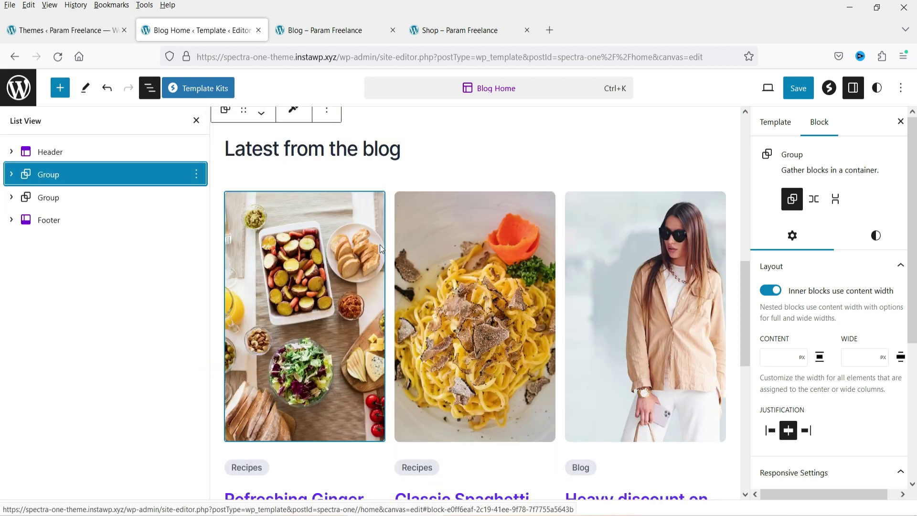
{"action": "scroll", "coordinate": [380, 245], "scroll_direction": "up", "scroll_amount": 8}
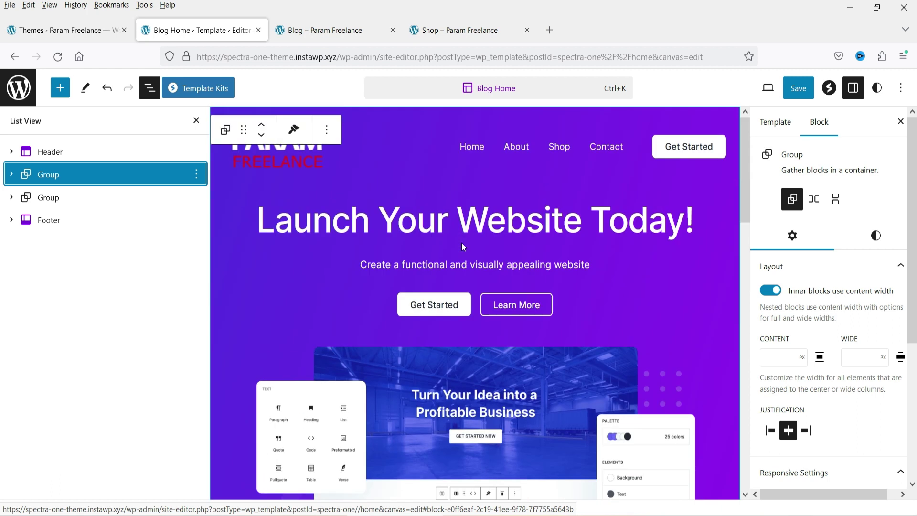
{"action": "scroll", "coordinate": [430, 229], "scroll_direction": "down", "scroll_amount": 8}
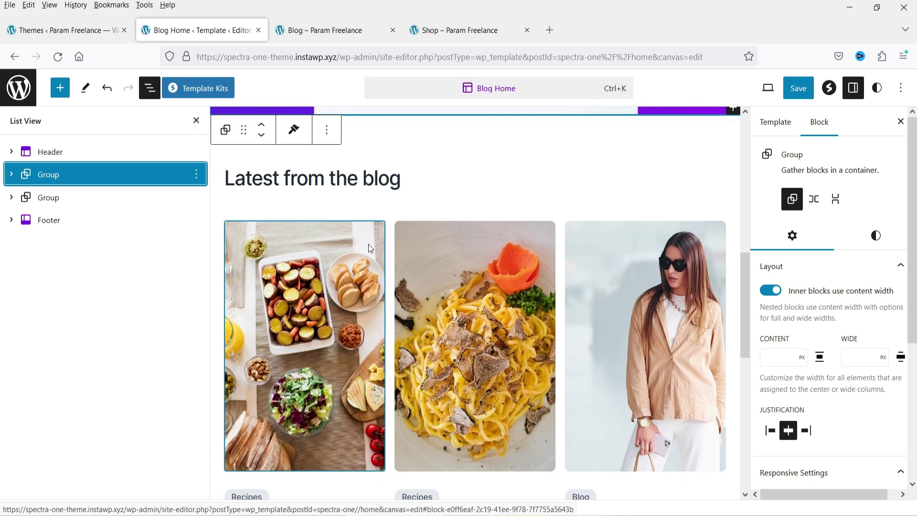
{"action": "scroll", "coordinate": [598, 243], "scroll_direction": "up", "scroll_amount": 2}
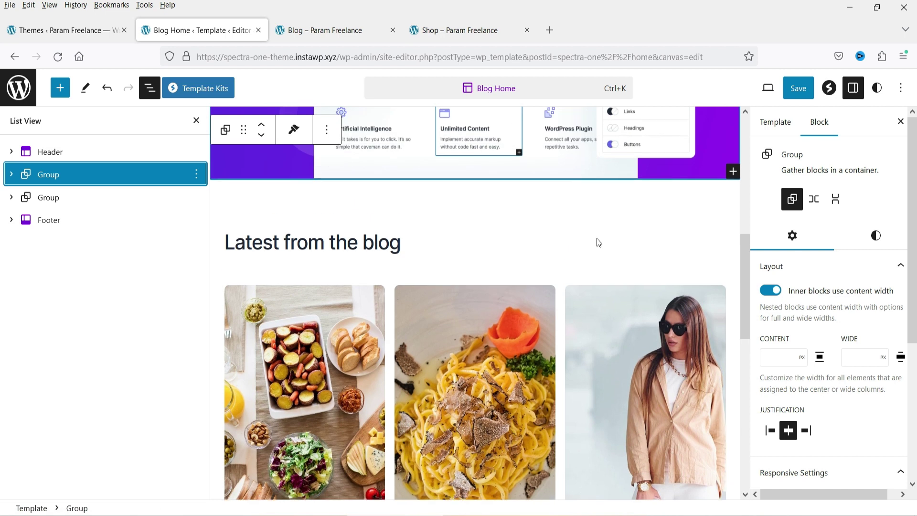
- Open the admin Posts list (five published posts) via the Dashboard, then return to the Blog Home editor
{"action": "left_click", "coordinate": [306, 32]}
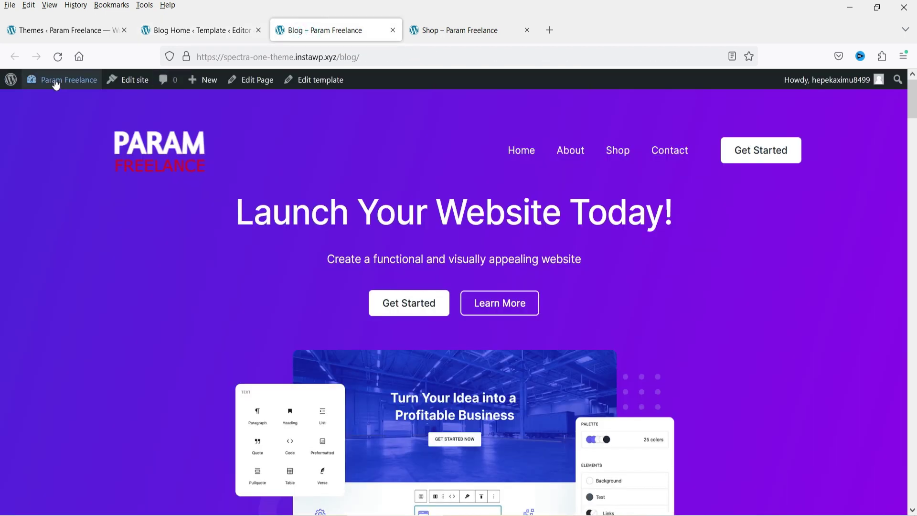
{"action": "left_click", "coordinate": [41, 101]}
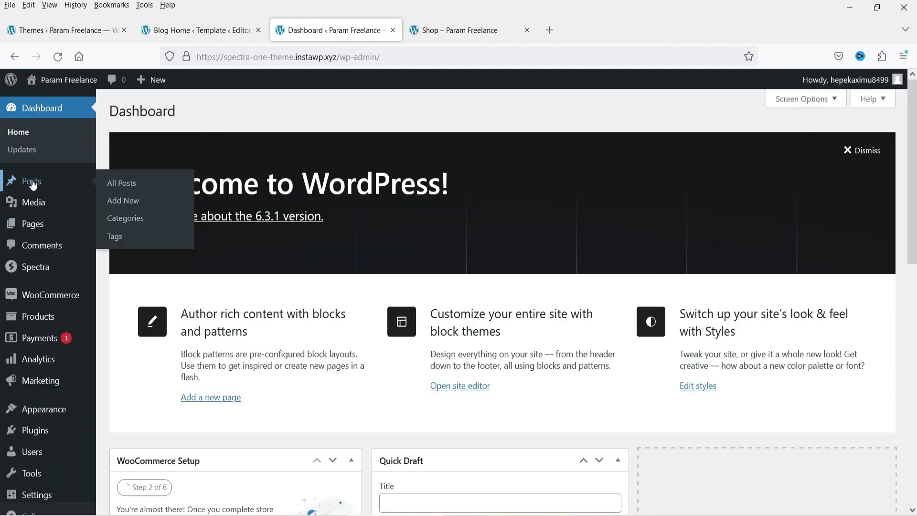
{"action": "left_click", "coordinate": [30, 180]}
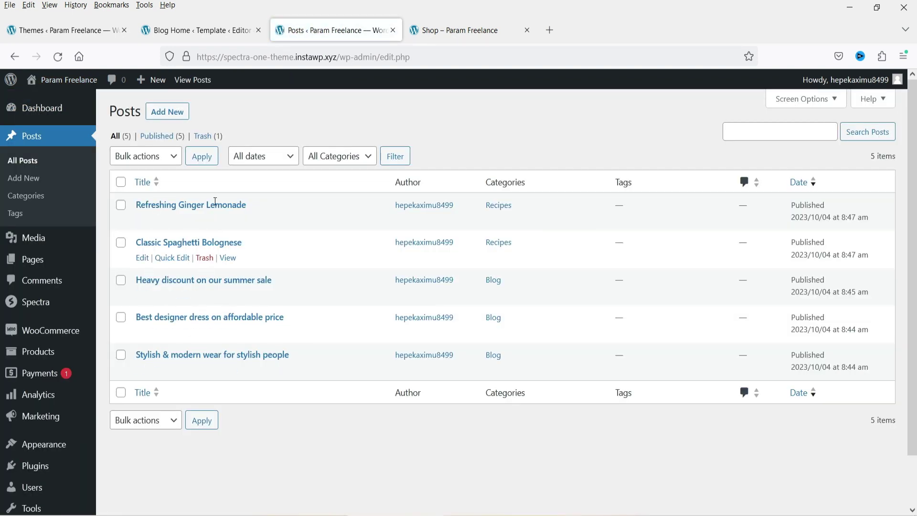
{"action": "left_click", "coordinate": [213, 33]}
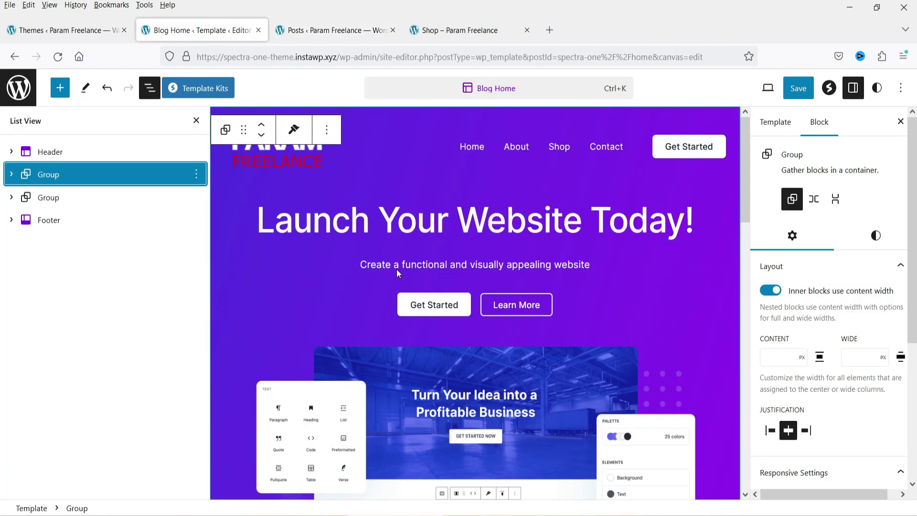
- Delete the hero's subtitle paragraph, Get Started/Learn More buttons and image from their Options menus
{"action": "left_click", "coordinate": [395, 268]}
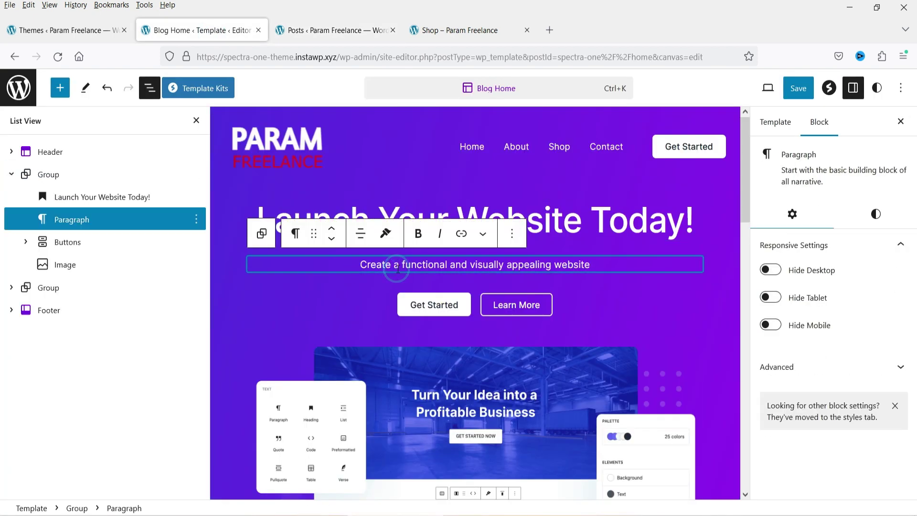
{"action": "left_click", "coordinate": [515, 235]}
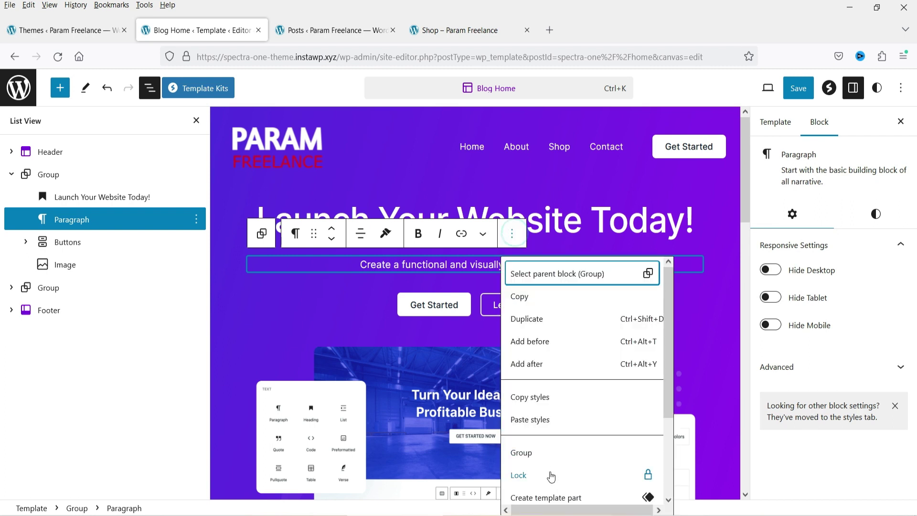
{"action": "scroll", "coordinate": [552, 476], "scroll_direction": "down", "scroll_amount": 3}
{"action": "left_click", "coordinate": [545, 485]}
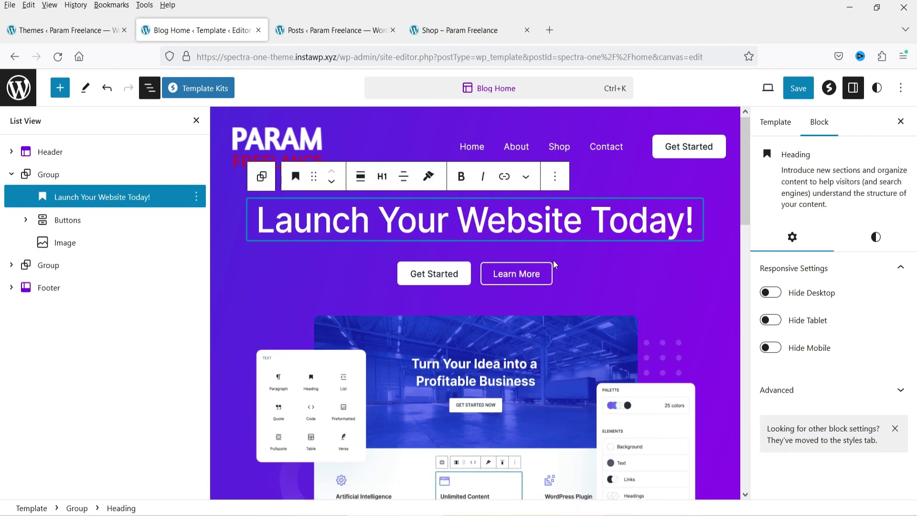
{"action": "left_click", "coordinate": [594, 272]}
{"action": "left_click", "coordinate": [461, 239]}
{"action": "scroll", "coordinate": [499, 478], "scroll_direction": "down", "scroll_amount": 3}
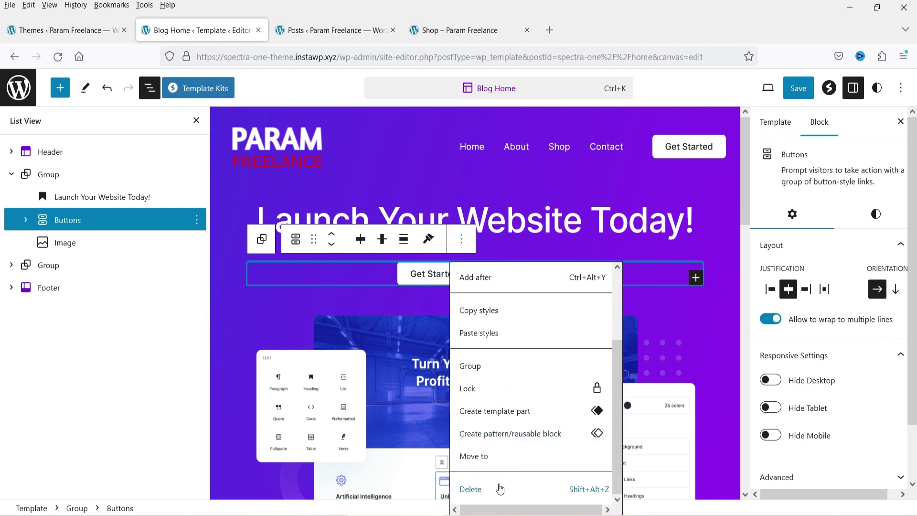
{"action": "left_click", "coordinate": [500, 488]}
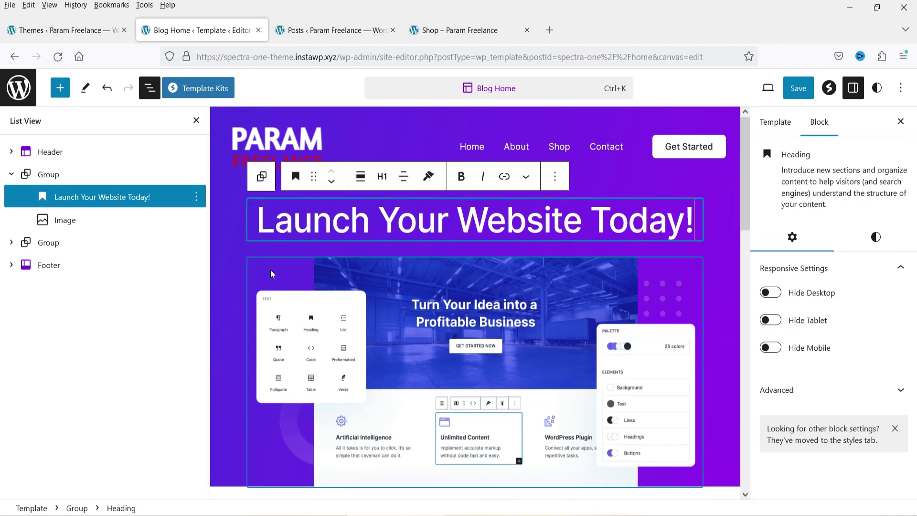
{"action": "left_click", "coordinate": [270, 272]}
{"action": "left_click", "coordinate": [567, 236]}
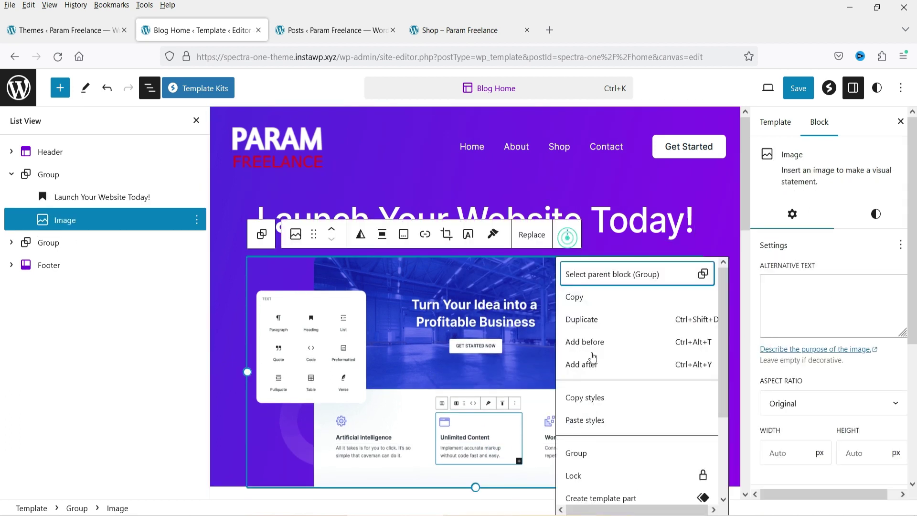
{"action": "scroll", "coordinate": [616, 478], "scroll_direction": "down", "scroll_amount": 3}
{"action": "left_click", "coordinate": [608, 485]}
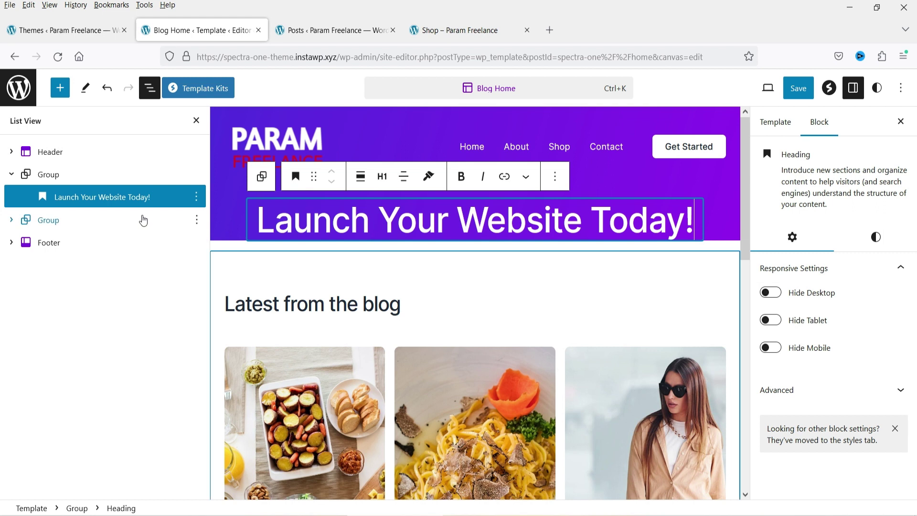
- Replace the 'Launch Your Website Today!' heading text with 'My Blog'
{"action": "triple_click", "coordinate": [468, 220]}
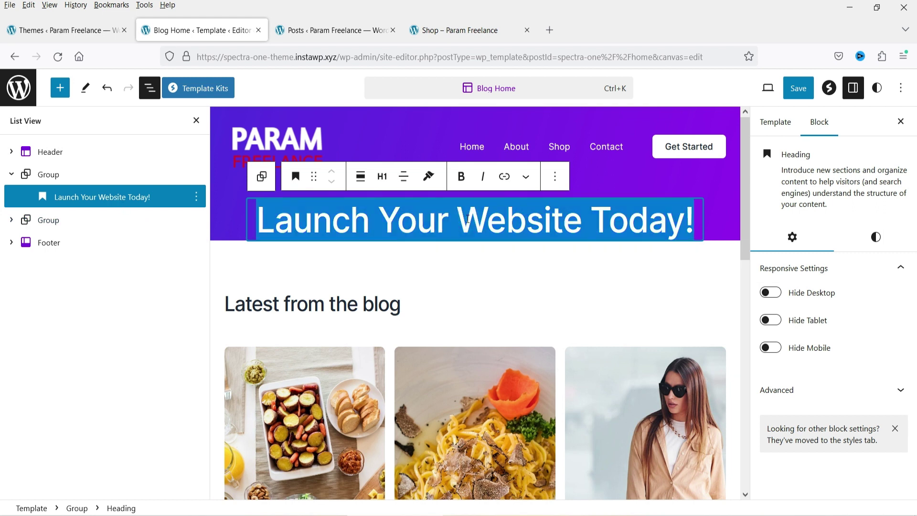
{"action": "type", "text": "My Blog"}
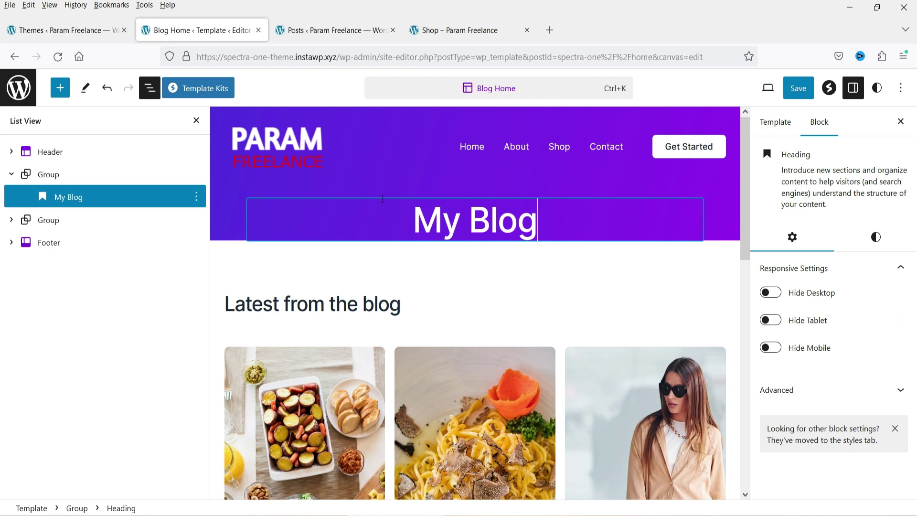
{"action": "left_click", "coordinate": [73, 175]}
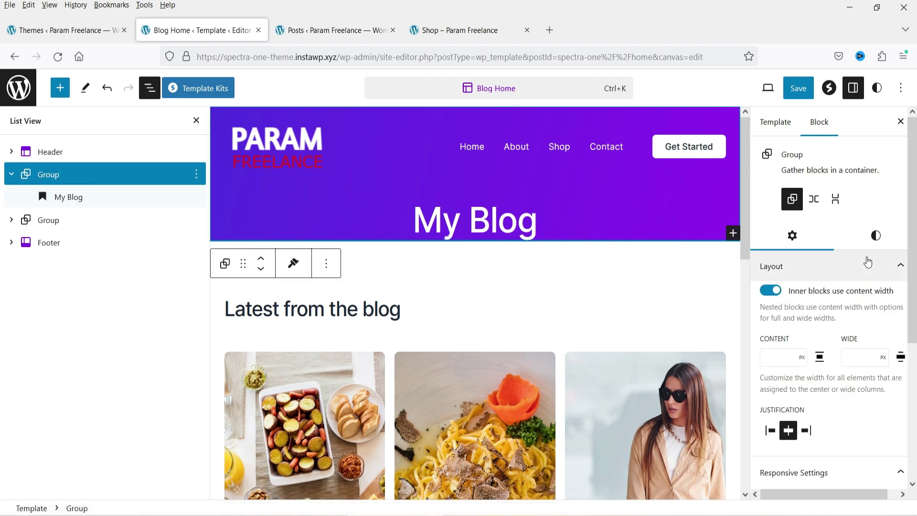
- Give the purple header group a custom 50 px bottom padding and close the side panels
{"action": "scroll", "coordinate": [867, 266], "scroll_direction": "down", "scroll_amount": 2}
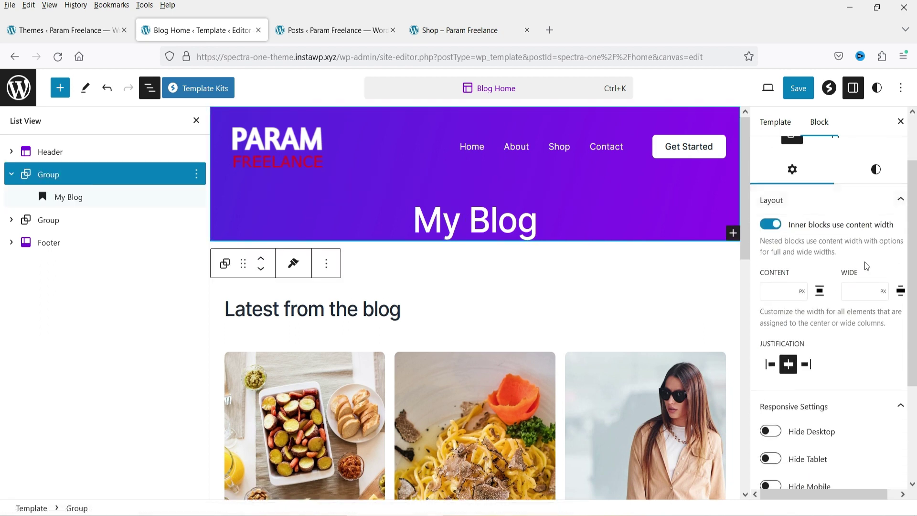
{"action": "left_click", "coordinate": [873, 170]}
{"action": "scroll", "coordinate": [878, 272], "scroll_direction": "down", "scroll_amount": 5}
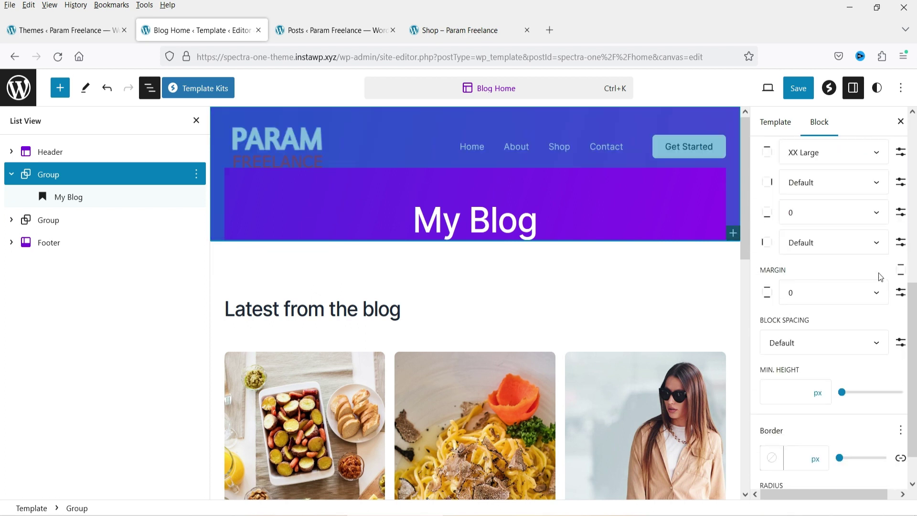
{"action": "scroll", "coordinate": [771, 234], "scroll_direction": "up", "scroll_amount": 1}
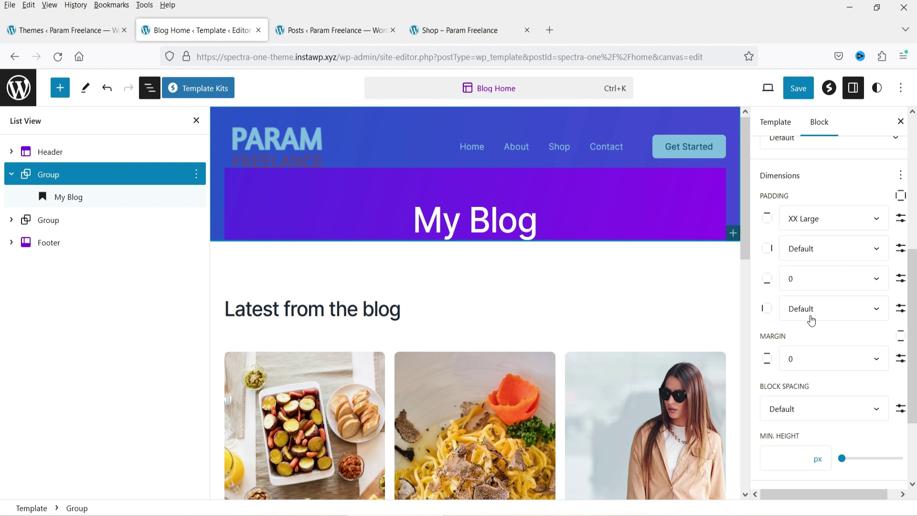
{"action": "left_click", "coordinate": [805, 282]}
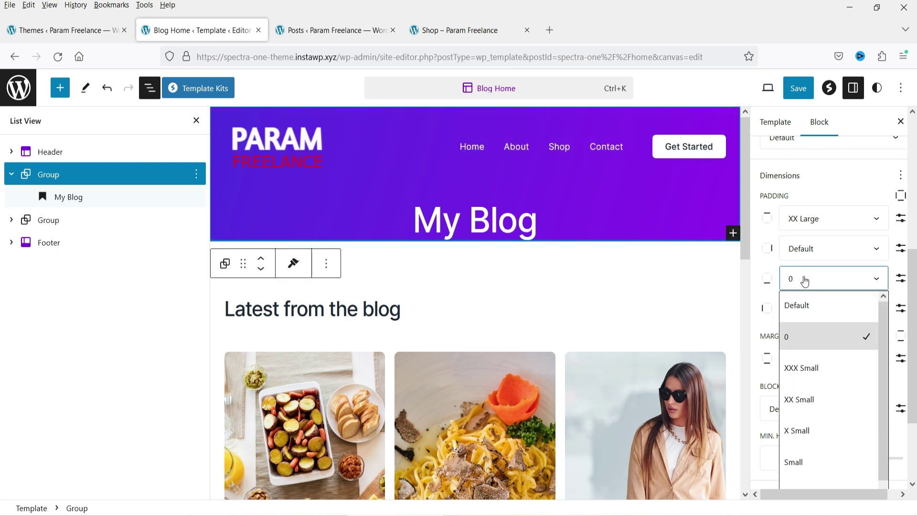
{"action": "left_click", "coordinate": [901, 278]}
{"action": "double_click", "coordinate": [789, 279]}
{"action": "type", "text": "5"}
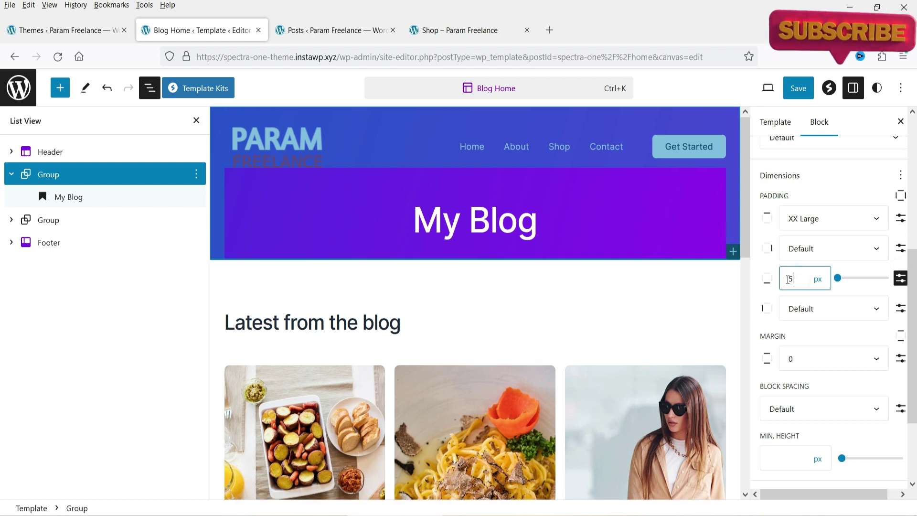
{"action": "type", "text": "0"}
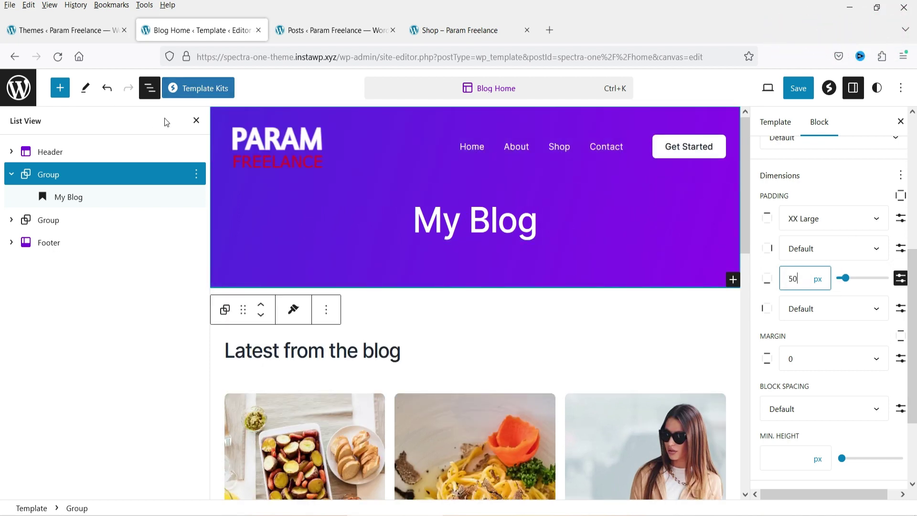
{"action": "left_click", "coordinate": [195, 123]}
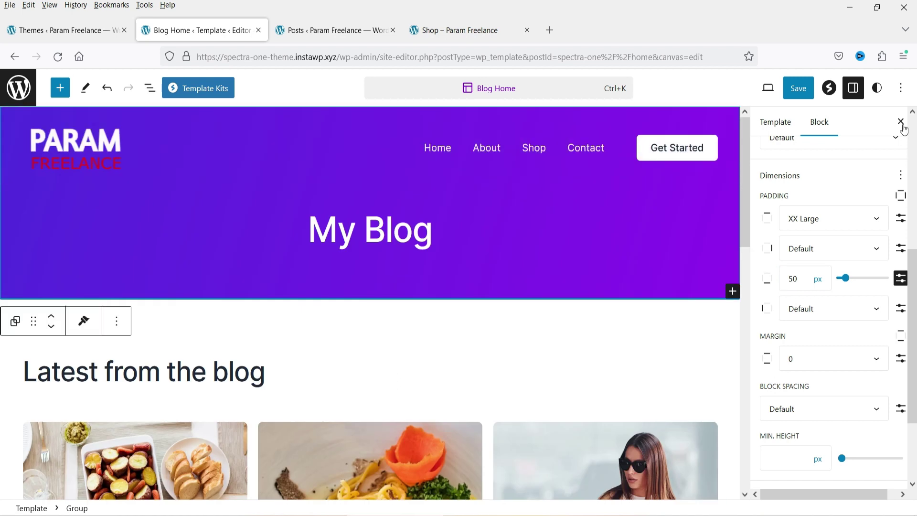
{"action": "key", "text": "ctrl+shift+comma"}
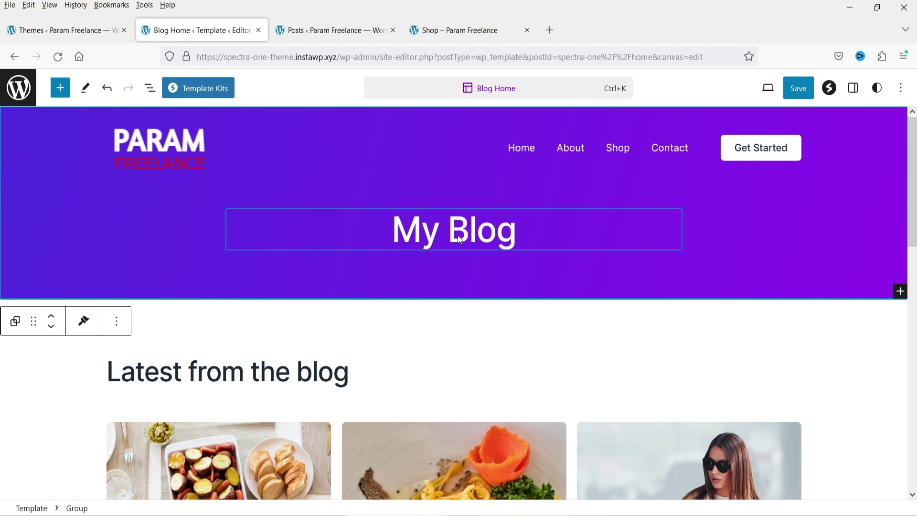
- Delete the 'Latest from the blog' heading block from the Blog Home template
{"action": "scroll", "coordinate": [525, 241], "scroll_direction": "down", "scroll_amount": 3}
{"action": "scroll", "coordinate": [403, 260], "scroll_direction": "up", "scroll_amount": 1}
{"action": "scroll", "coordinate": [597, 272], "scroll_direction": "down", "scroll_amount": 4}
{"action": "scroll", "coordinate": [598, 273], "scroll_direction": "down", "scroll_amount": 4}
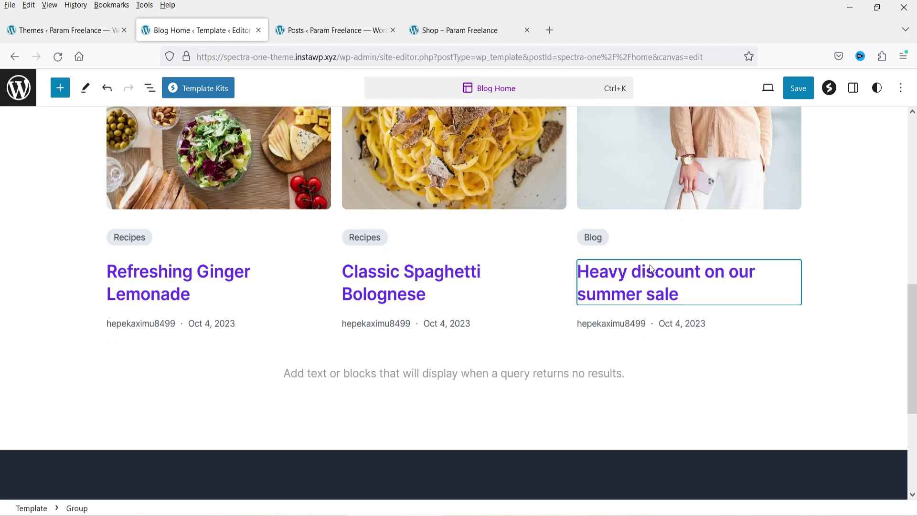
{"action": "scroll", "coordinate": [334, 191], "scroll_direction": "up", "scroll_amount": 8}
{"action": "left_click", "coordinate": [150, 89]}
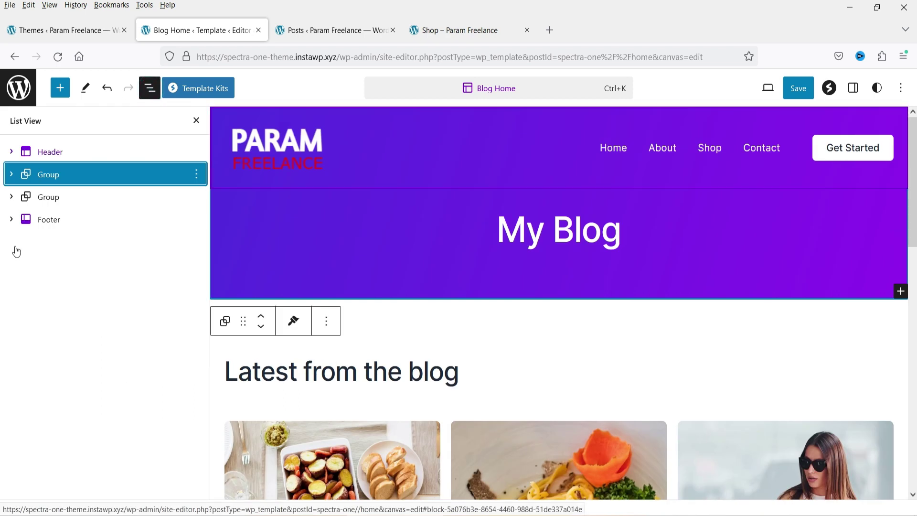
{"action": "left_click", "coordinate": [853, 88]}
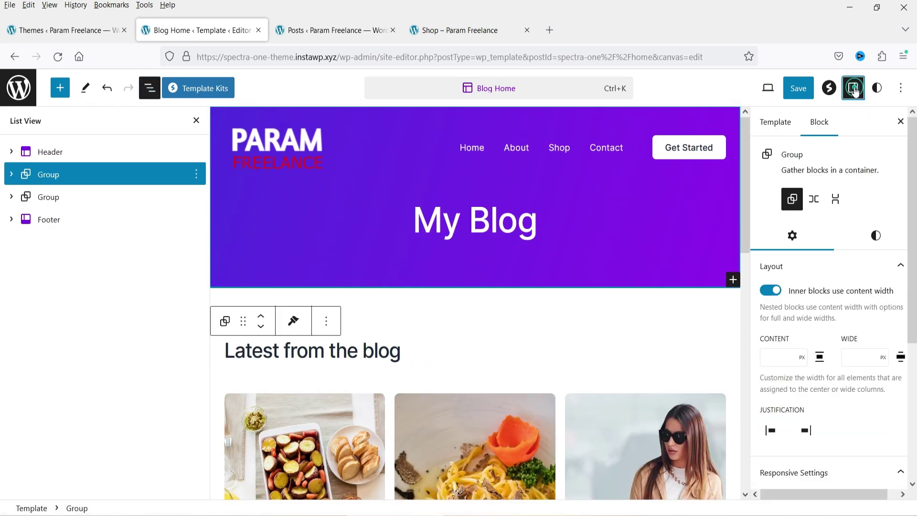
{"action": "scroll", "coordinate": [384, 236], "scroll_direction": "down", "scroll_amount": 4}
{"action": "left_click", "coordinate": [404, 159]}
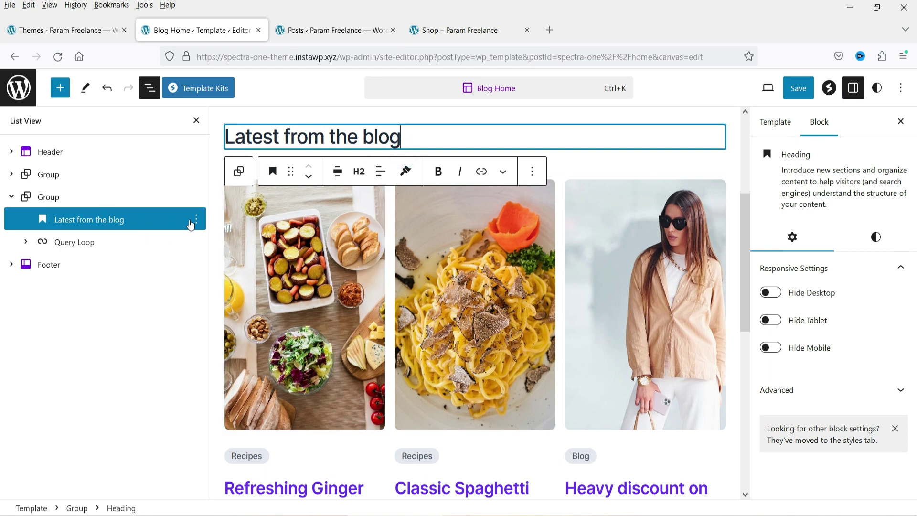
{"action": "left_click", "coordinate": [195, 220]}
{"action": "scroll", "coordinate": [245, 465], "scroll_direction": "down", "scroll_amount": 3}
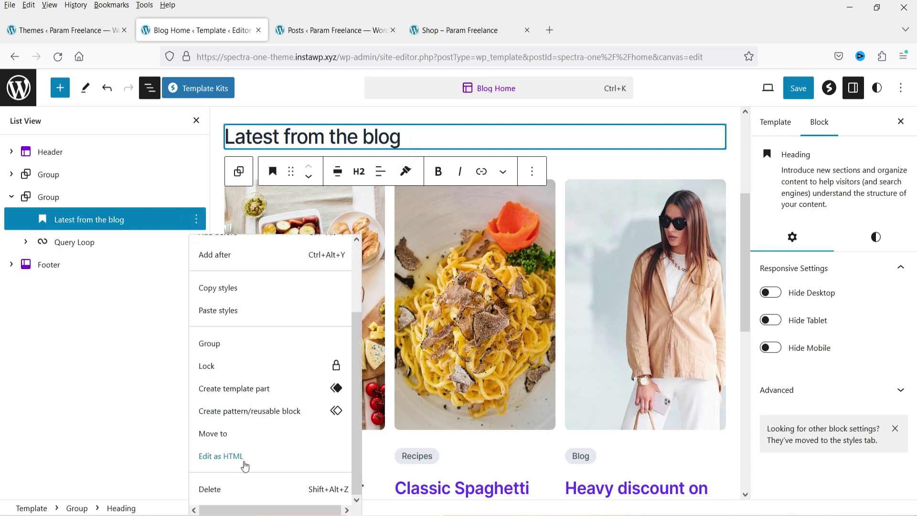
{"action": "left_click", "coordinate": [245, 490]}
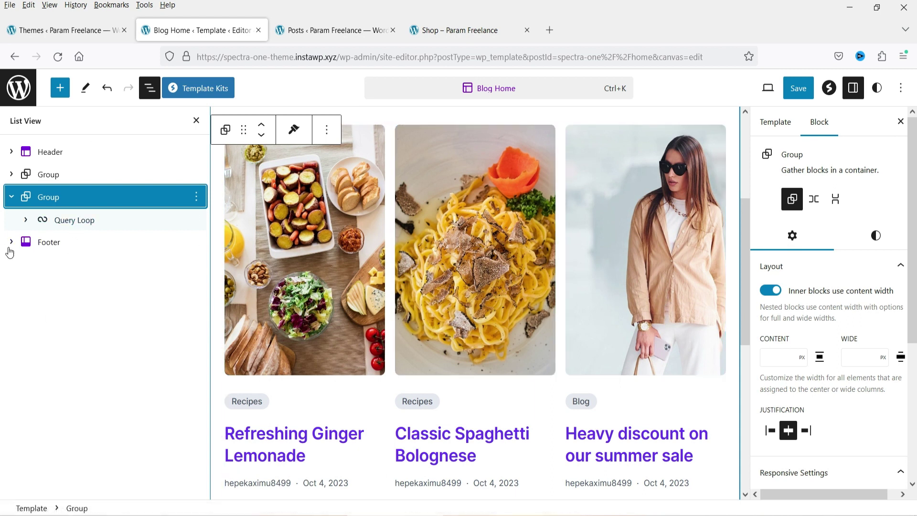
- Turn on 'Inner blocks use content width' for the Query Loop's post grid
{"action": "left_click", "coordinate": [63, 219]}
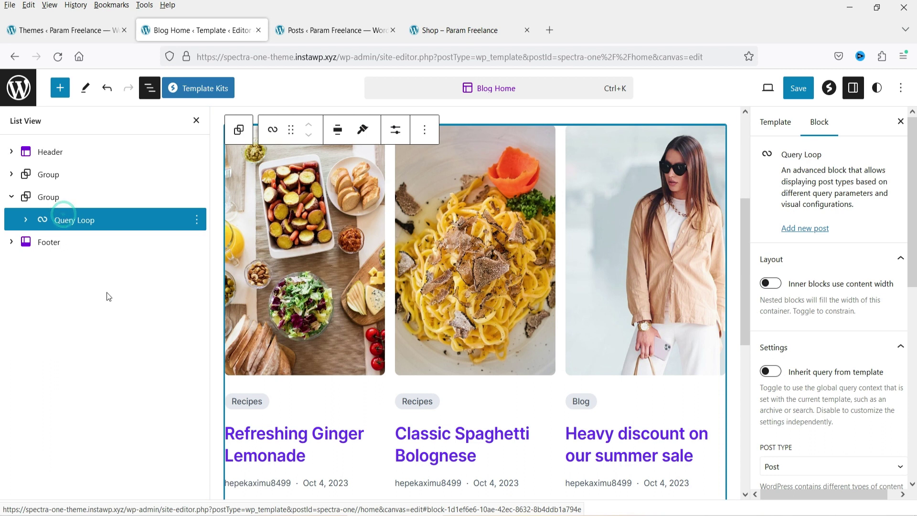
{"action": "left_click", "coordinate": [26, 222]}
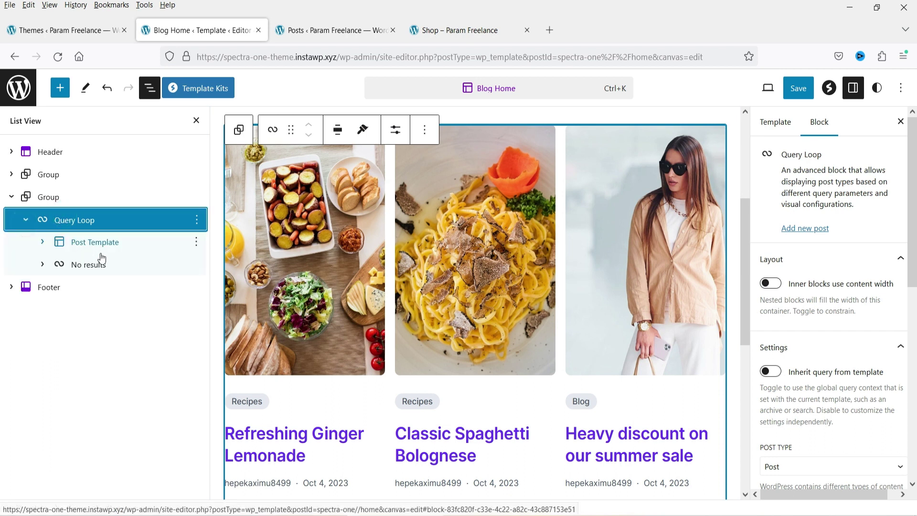
{"action": "scroll", "coordinate": [385, 254], "scroll_direction": "down", "scroll_amount": 3}
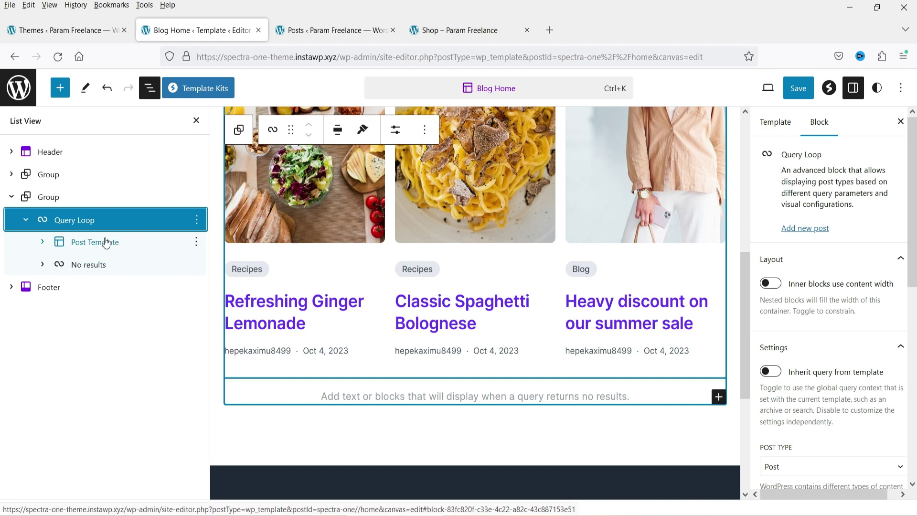
{"action": "scroll", "coordinate": [692, 282], "scroll_direction": "up", "scroll_amount": 4}
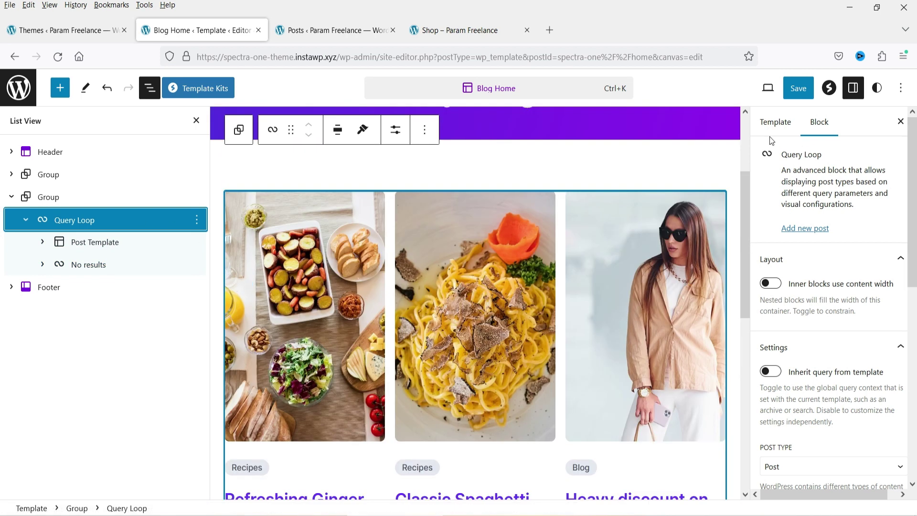
{"action": "left_click", "coordinate": [83, 224]}
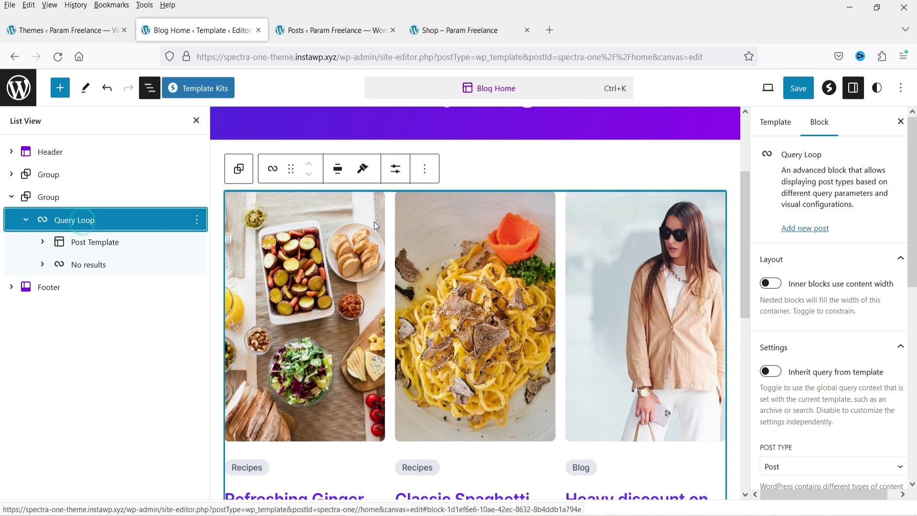
{"action": "left_click", "coordinate": [770, 284]}
- Toggle the Query Loop's Inherit query setting on, then off again
{"action": "scroll", "coordinate": [777, 268], "scroll_direction": "down", "scroll_amount": 3}
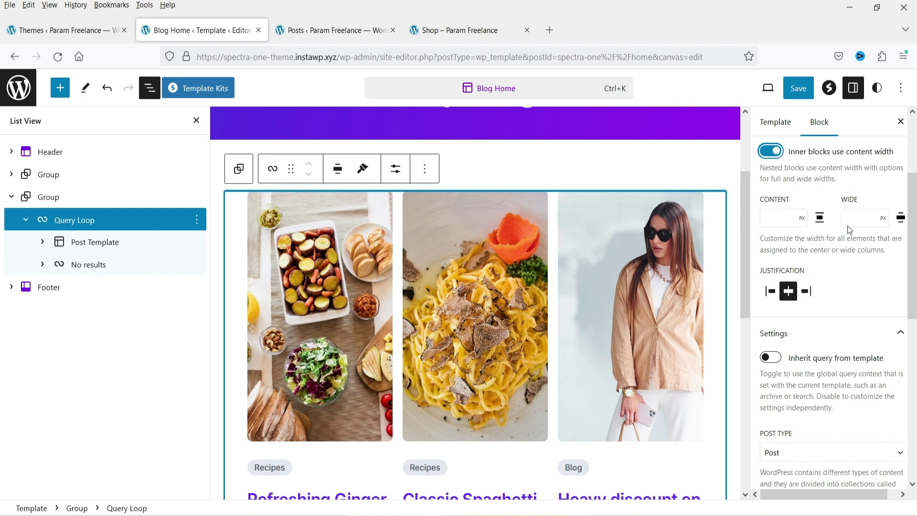
{"action": "left_click", "coordinate": [770, 358]}
{"action": "scroll", "coordinate": [844, 301], "scroll_direction": "down", "scroll_amount": 2}
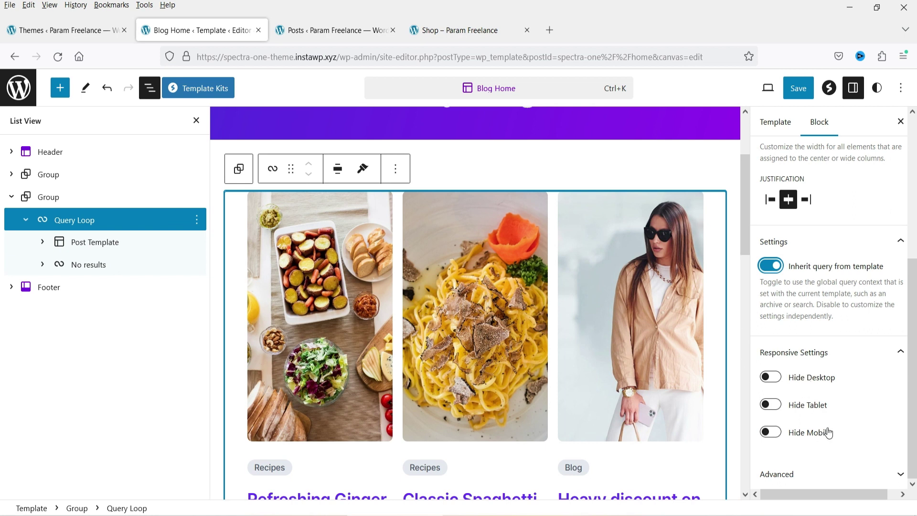
{"action": "left_click", "coordinate": [770, 432]}
{"action": "left_click", "coordinate": [771, 266]}
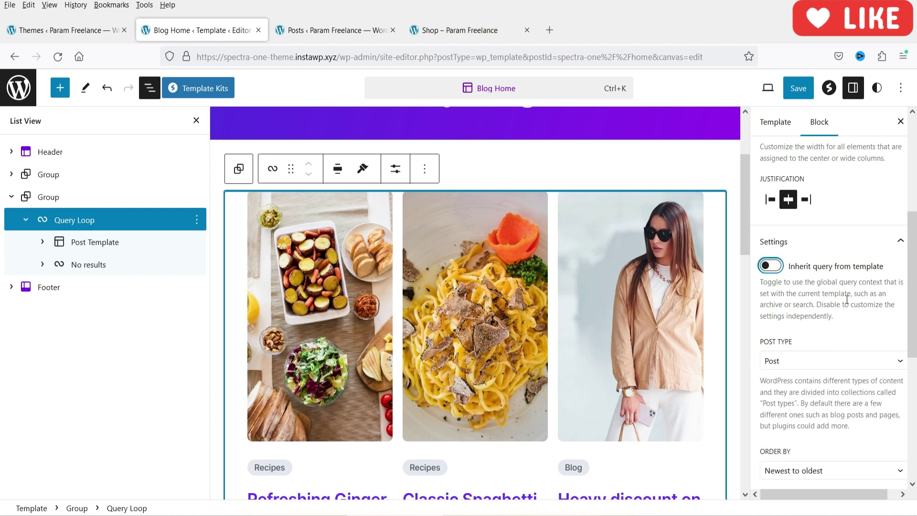
- Set the loop's Post Type to Product, then back to Post
{"action": "scroll", "coordinate": [849, 276], "scroll_direction": "down", "scroll_amount": 4}
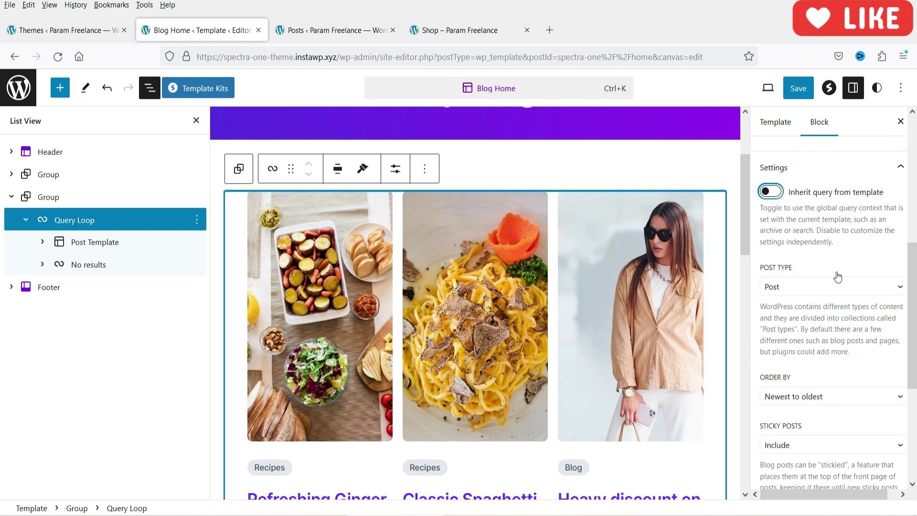
{"action": "scroll", "coordinate": [783, 250], "scroll_direction": "up", "scroll_amount": 1}
{"action": "left_click", "coordinate": [771, 229]}
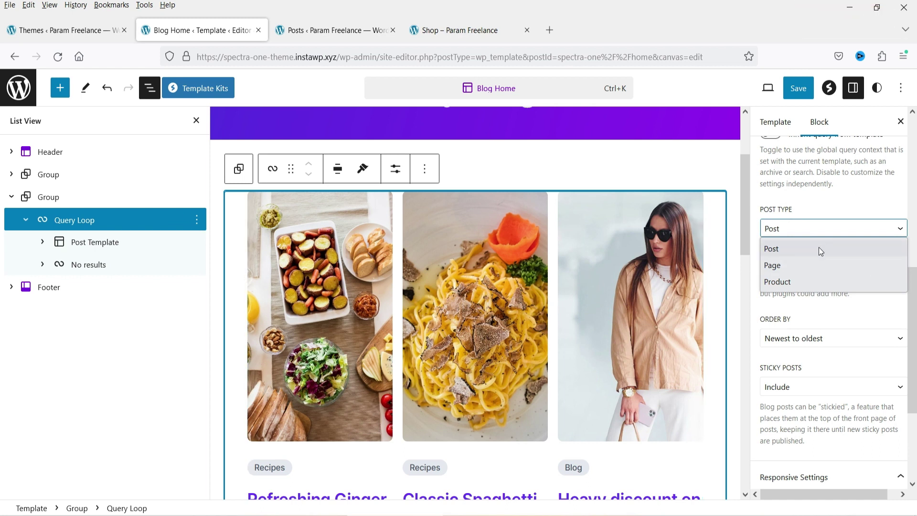
{"action": "left_click", "coordinate": [809, 284]}
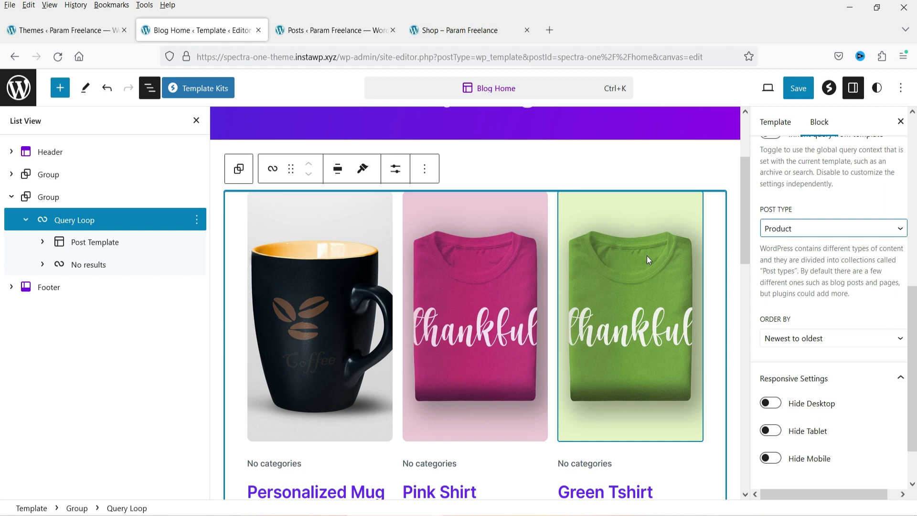
{"action": "scroll", "coordinate": [575, 258], "scroll_direction": "down", "scroll_amount": 7}
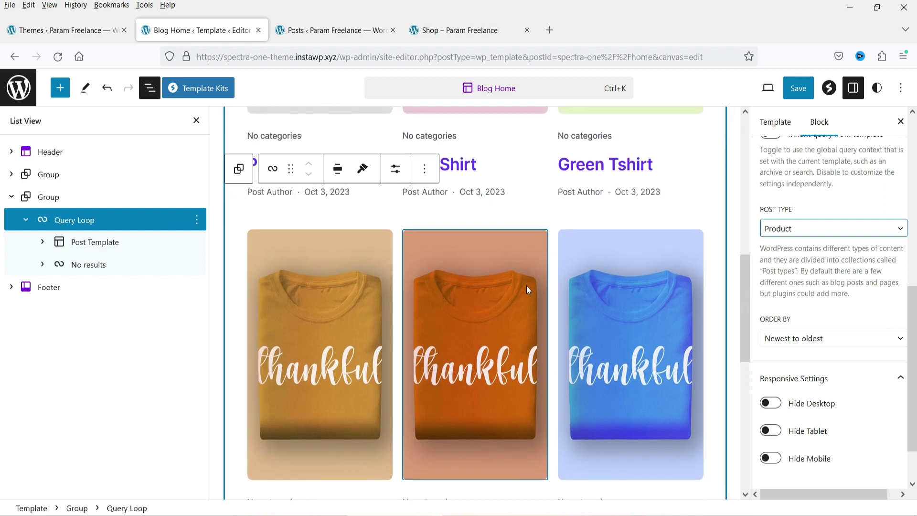
{"action": "scroll", "coordinate": [526, 286], "scroll_direction": "up", "scroll_amount": 8}
{"action": "left_click", "coordinate": [812, 228]}
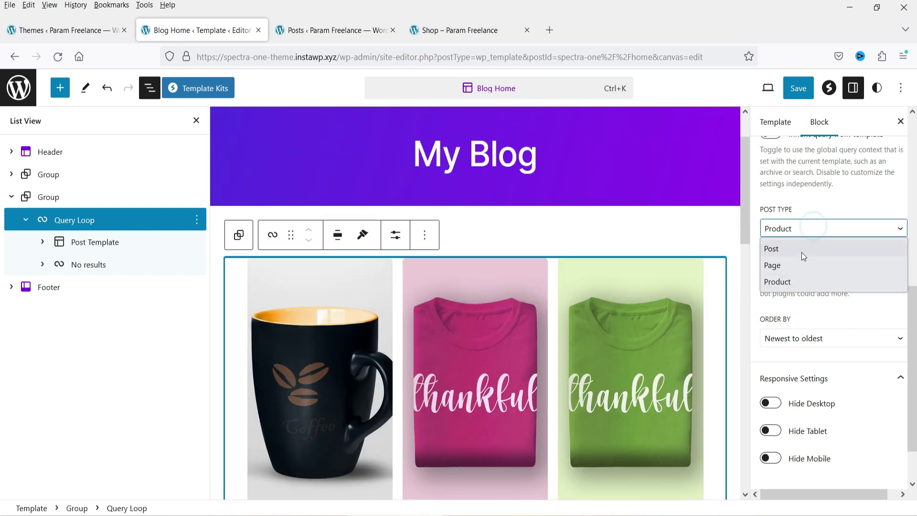
{"action": "left_click", "coordinate": [771, 249]}
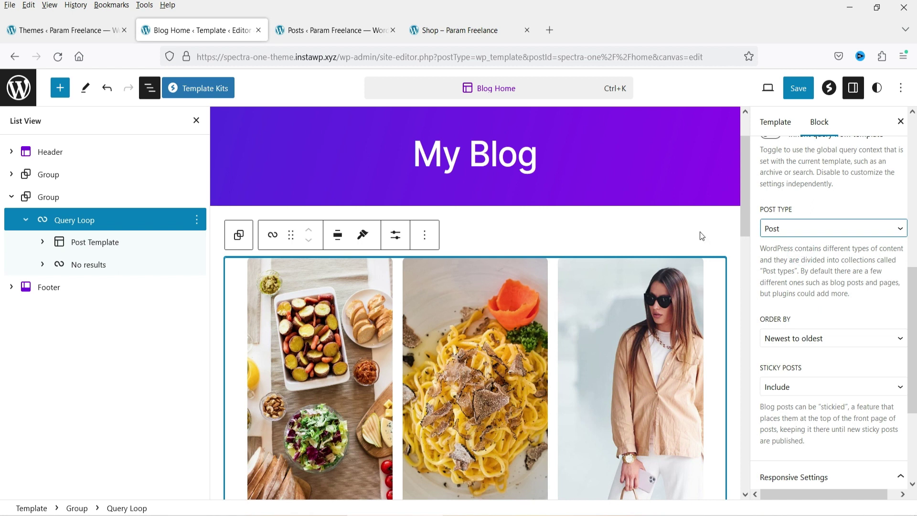
{"action": "scroll", "coordinate": [695, 241], "scroll_direction": "down", "scroll_amount": 5}
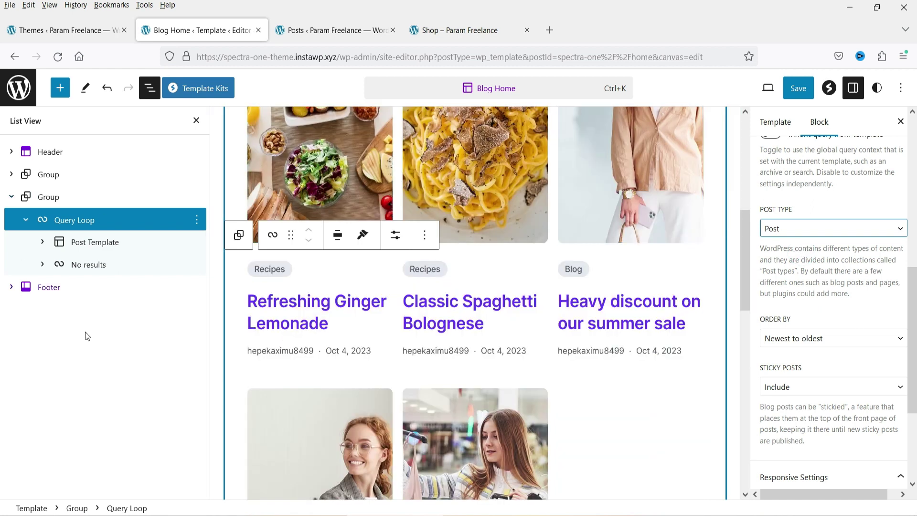
{"action": "left_click", "coordinate": [86, 247]}
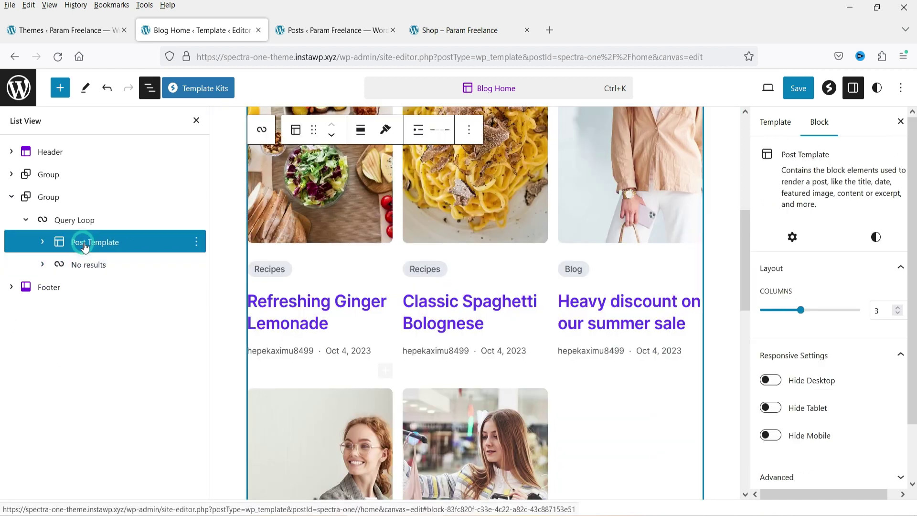
{"action": "left_click", "coordinate": [43, 242]}
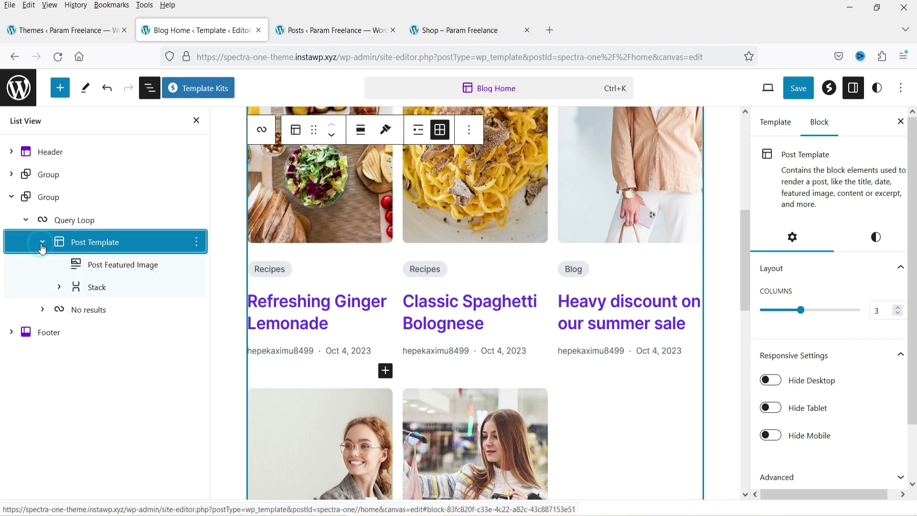
{"action": "scroll", "coordinate": [397, 295], "scroll_direction": "up", "scroll_amount": 4}
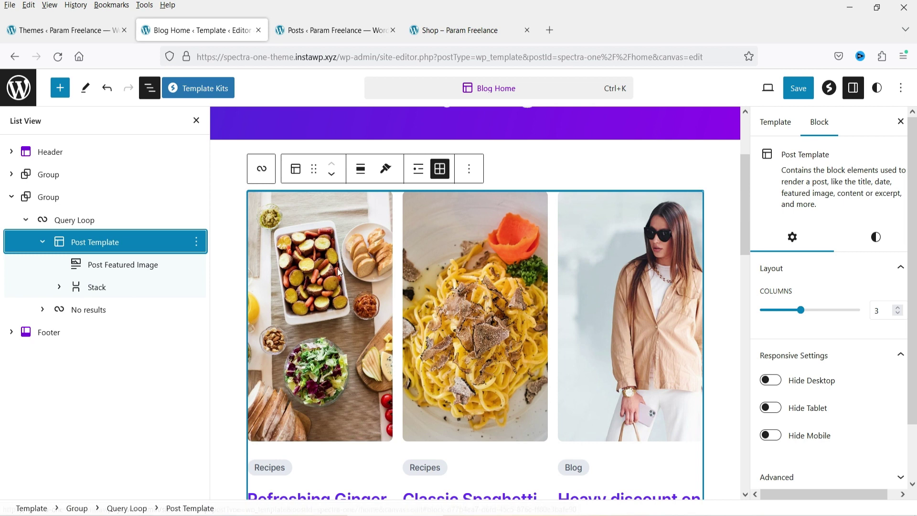
{"action": "left_click", "coordinate": [110, 267]}
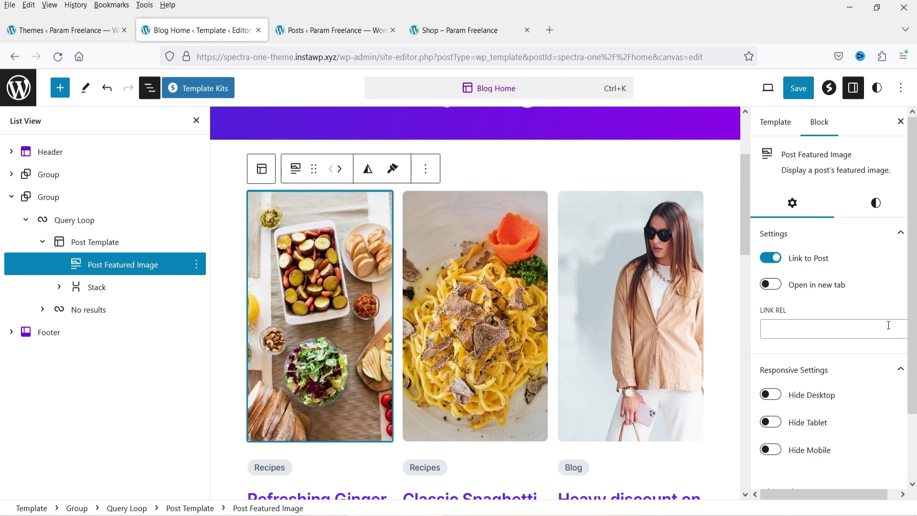
{"action": "left_click", "coordinate": [876, 203]}
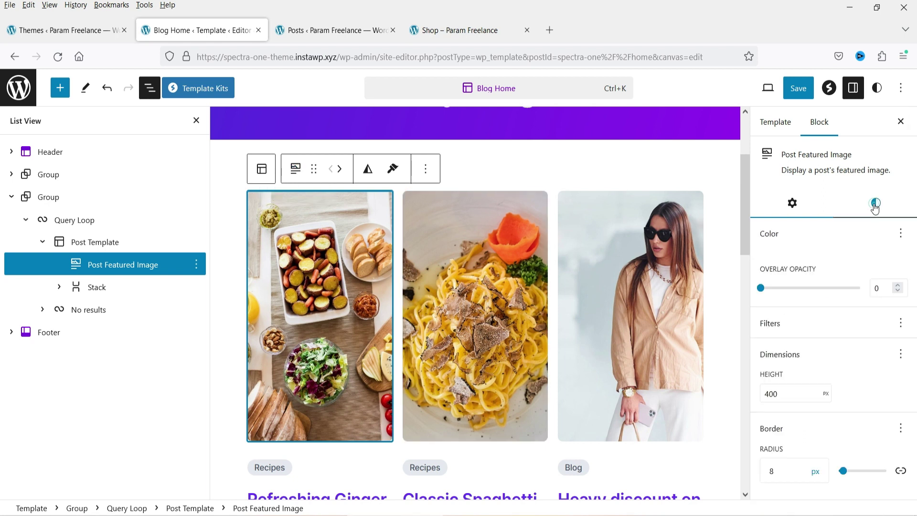
{"action": "scroll", "coordinate": [795, 258], "scroll_direction": "down", "scroll_amount": 2}
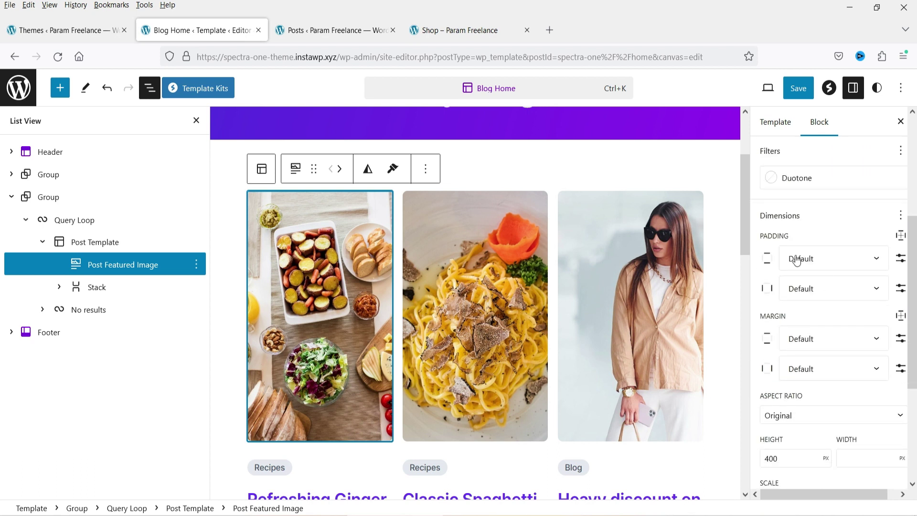
{"action": "scroll", "coordinate": [836, 275], "scroll_direction": "up", "scroll_amount": 4}
{"action": "left_click_drag", "start_coordinate": [763, 253], "coordinate": [804, 256]}
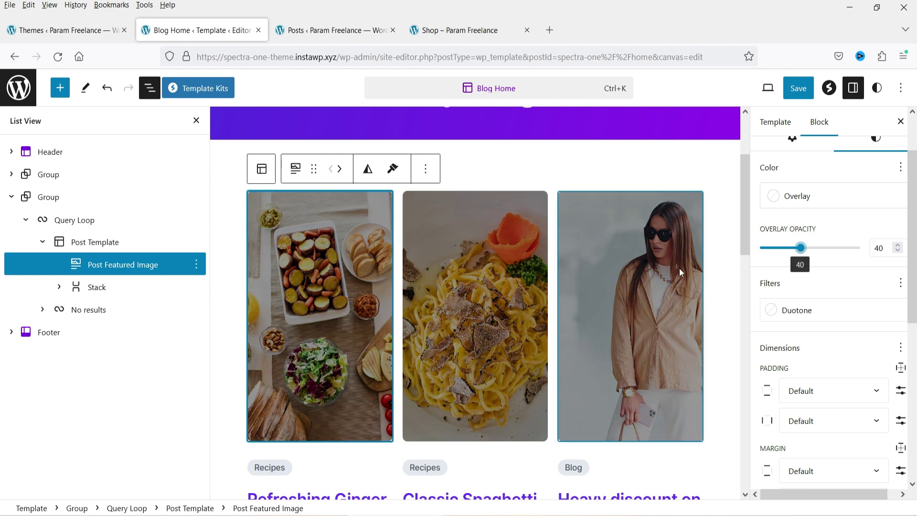
{"action": "left_click_drag", "start_coordinate": [801, 253], "coordinate": [791, 253]}
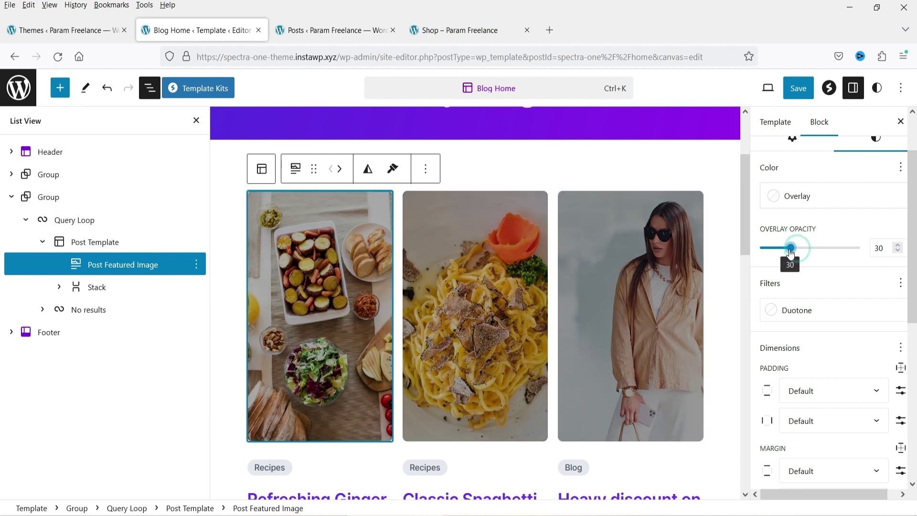
{"action": "left_click", "coordinate": [777, 197]}
{"action": "left_click", "coordinate": [632, 342]}
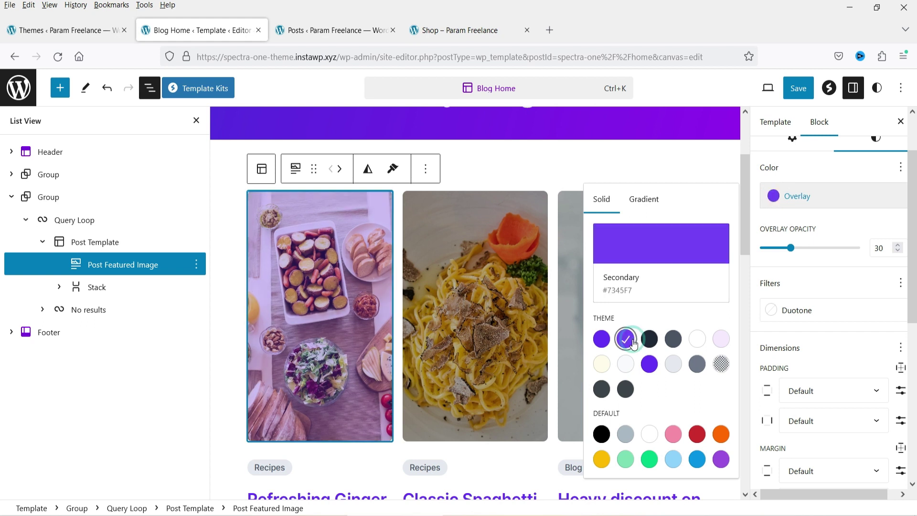
{"action": "left_click", "coordinate": [650, 364]}
{"action": "left_click", "coordinate": [650, 459]}
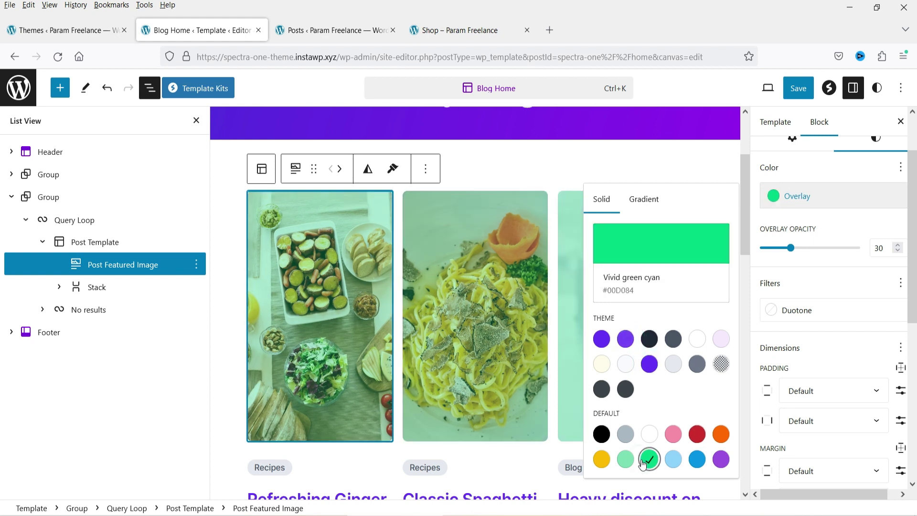
{"action": "left_click", "coordinate": [850, 219]}
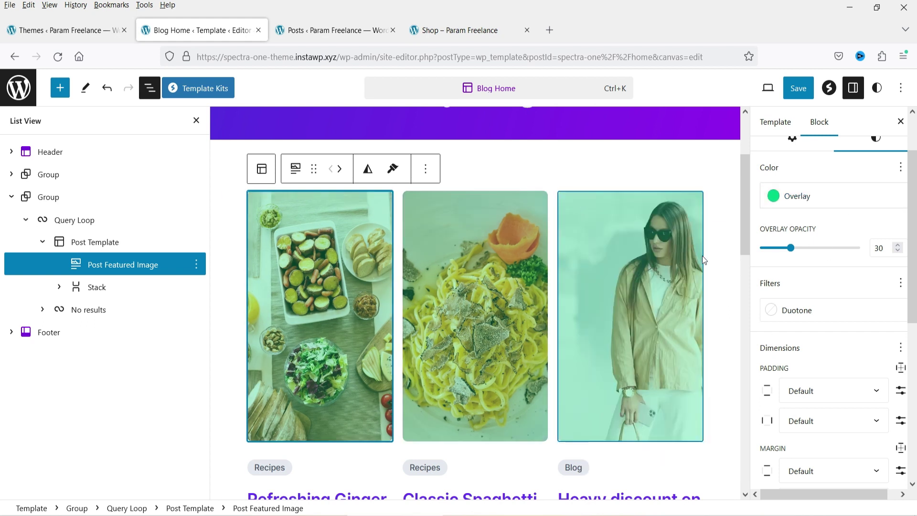
{"action": "left_click", "coordinate": [811, 248]}
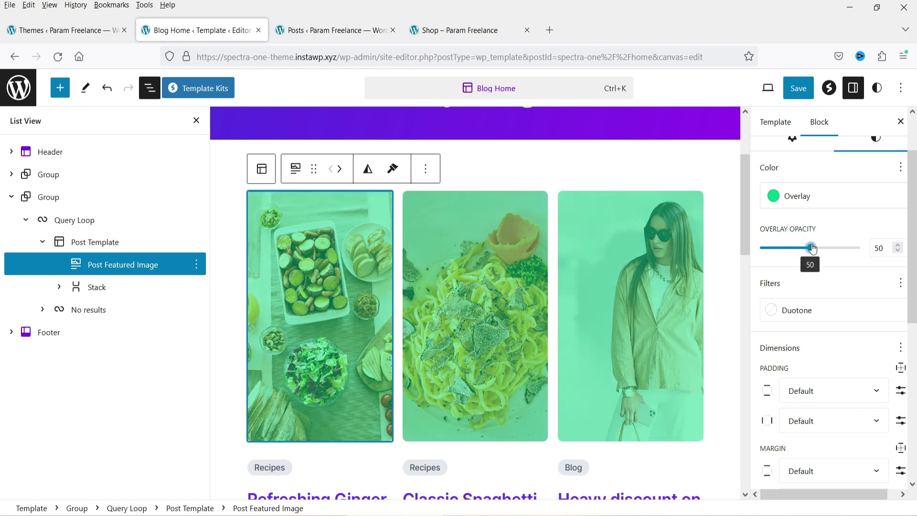
{"action": "left_click", "coordinate": [791, 248]}
{"action": "scroll", "coordinate": [814, 209], "scroll_direction": "up", "scroll_amount": 2}
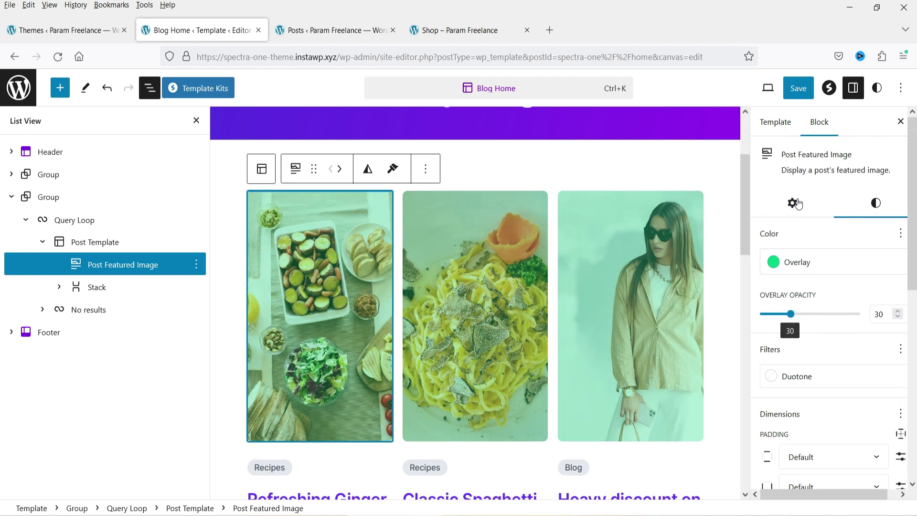
{"action": "left_click", "coordinate": [793, 203]}
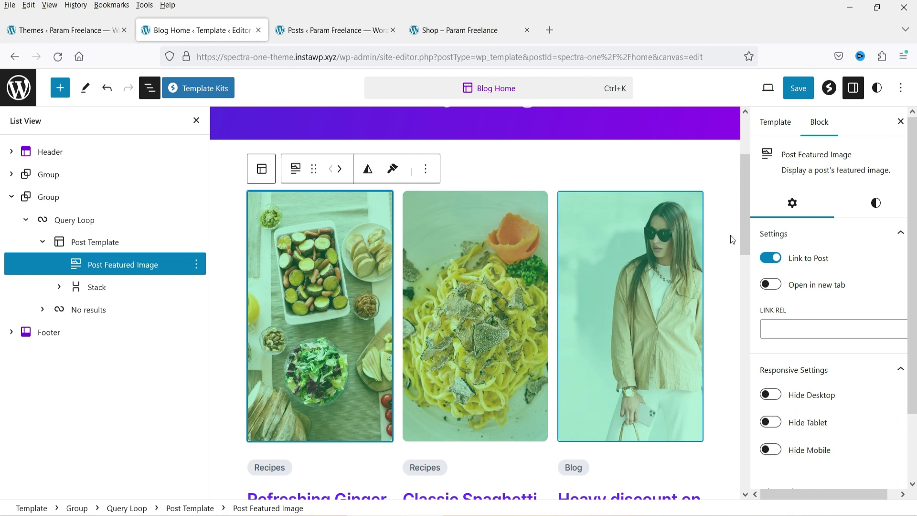
{"action": "left_click", "coordinate": [774, 288]}
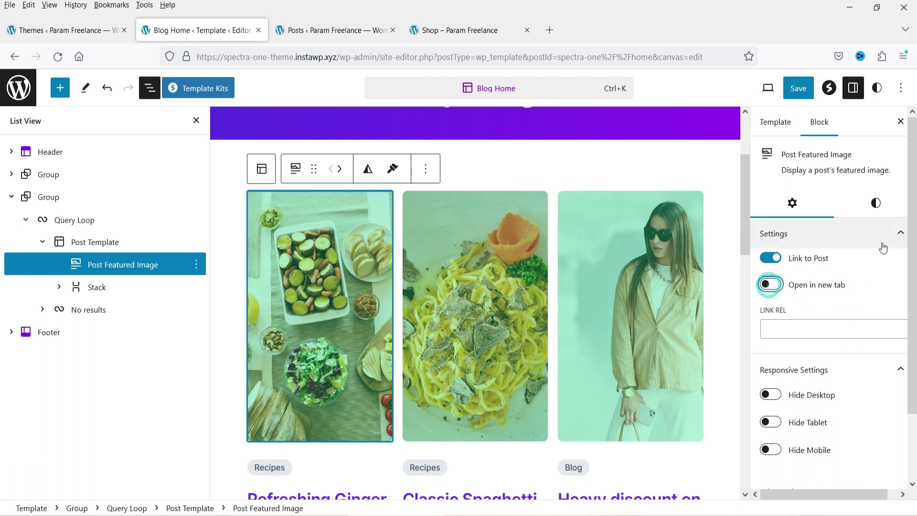
{"action": "key", "text": "space"}
{"action": "scroll", "coordinate": [869, 246], "scroll_direction": "down", "scroll_amount": 2}
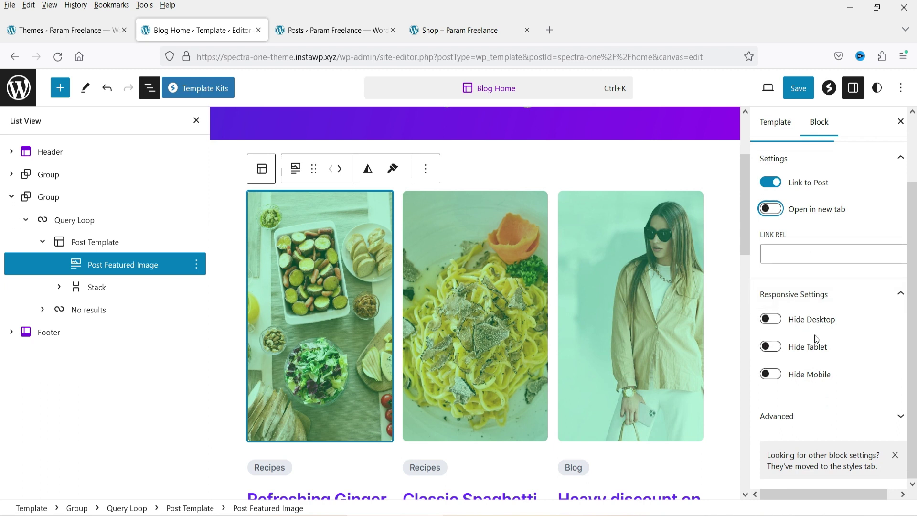
{"action": "left_click", "coordinate": [771, 375]}
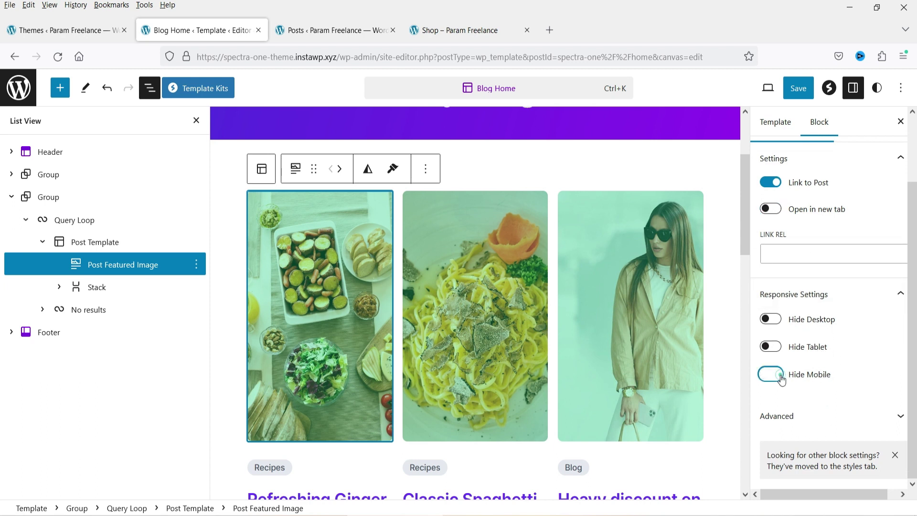
{"action": "left_click", "coordinate": [770, 374]}
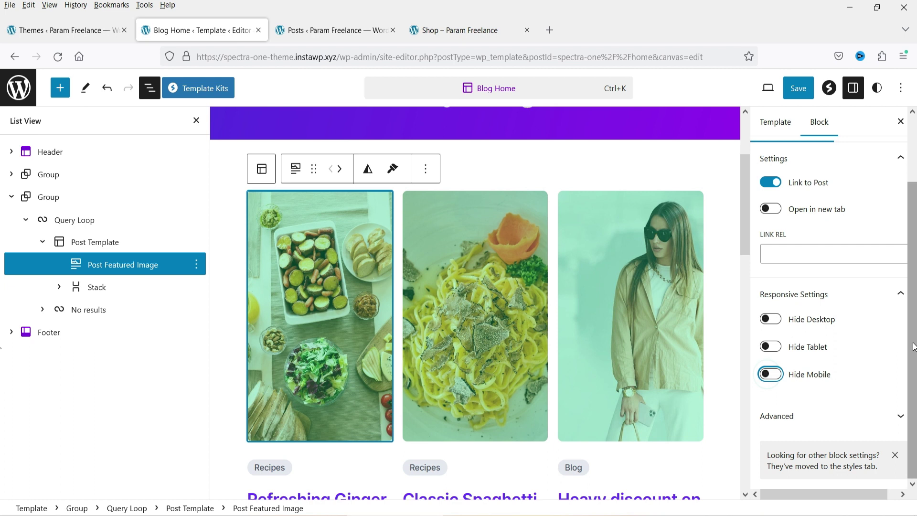
- Give the post Title block inside the Stack a custom #6B1818 link colour
{"action": "left_click", "coordinate": [108, 291]}
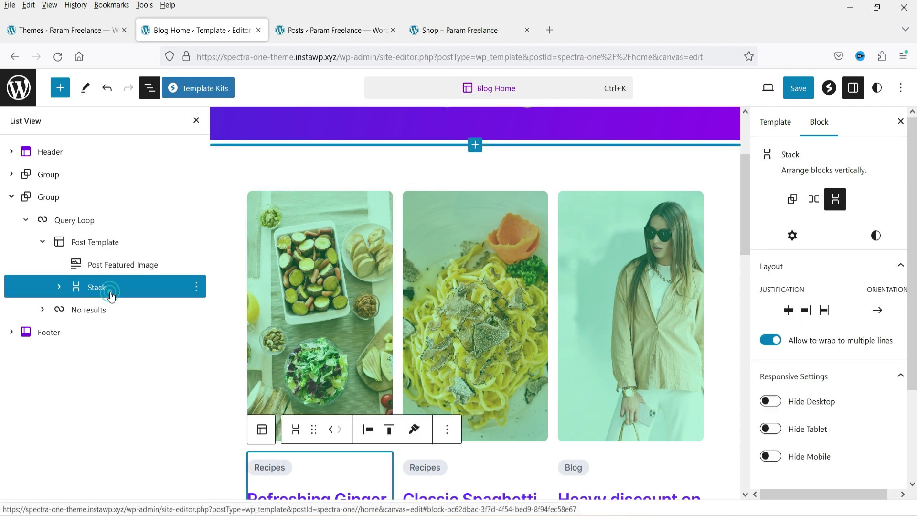
{"action": "scroll", "coordinate": [476, 288], "scroll_direction": "down", "scroll_amount": 4}
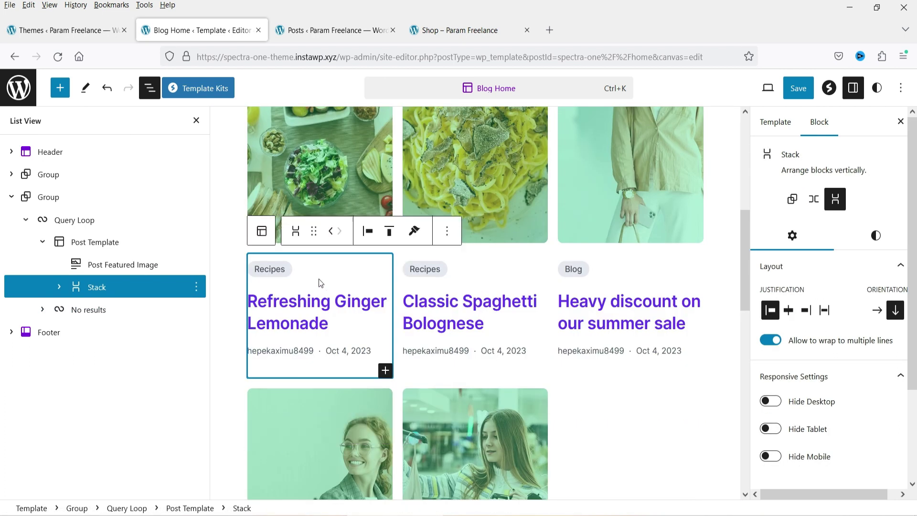
{"action": "left_click", "coordinate": [59, 288]}
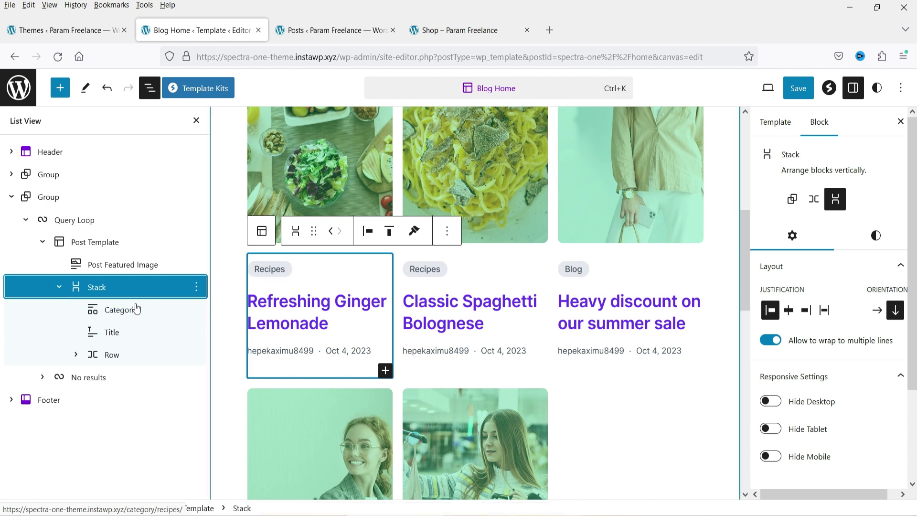
{"action": "left_click", "coordinate": [123, 332]}
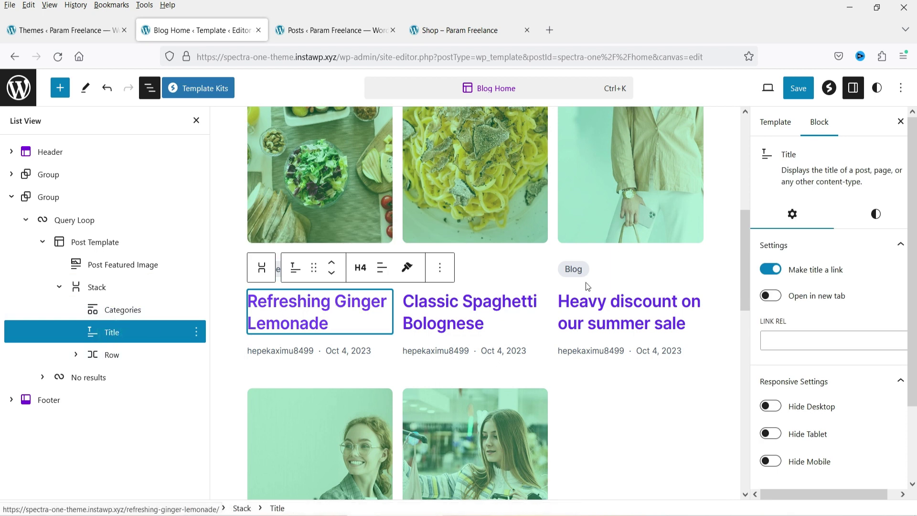
{"action": "left_click", "coordinate": [876, 213]}
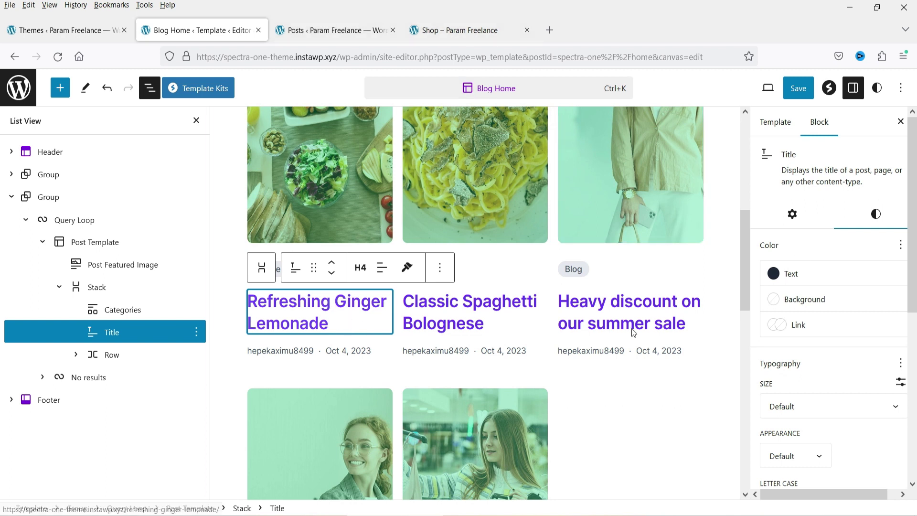
{"action": "left_click", "coordinate": [779, 324]}
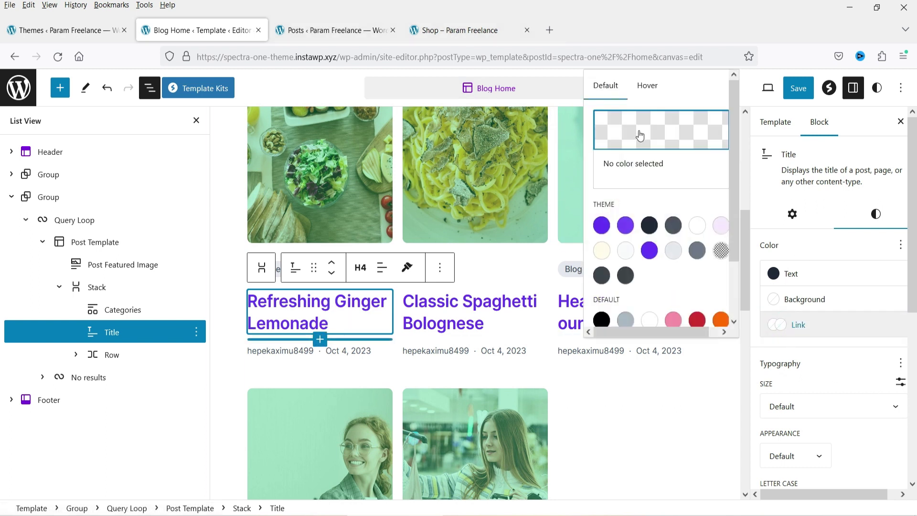
{"action": "left_click", "coordinate": [640, 136]}
{"action": "left_click_drag", "start_coordinate": [538, 143], "coordinate": [545, 189]}
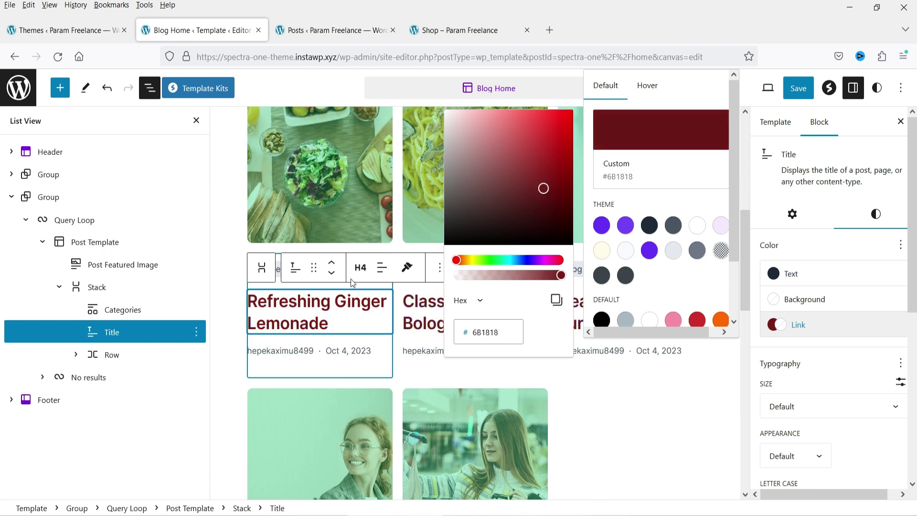
- Change the post titles' heading level from H4 to H5
{"action": "left_click", "coordinate": [360, 268]}
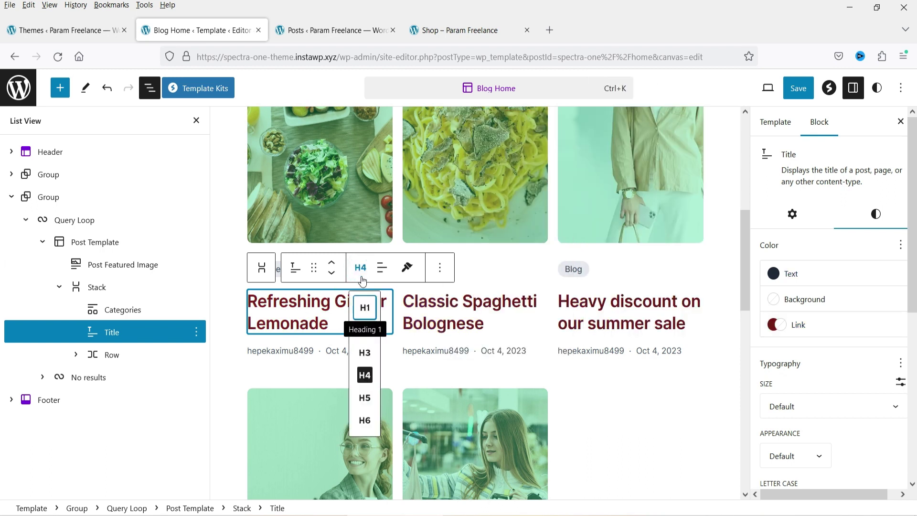
{"action": "left_click", "coordinate": [365, 399]}
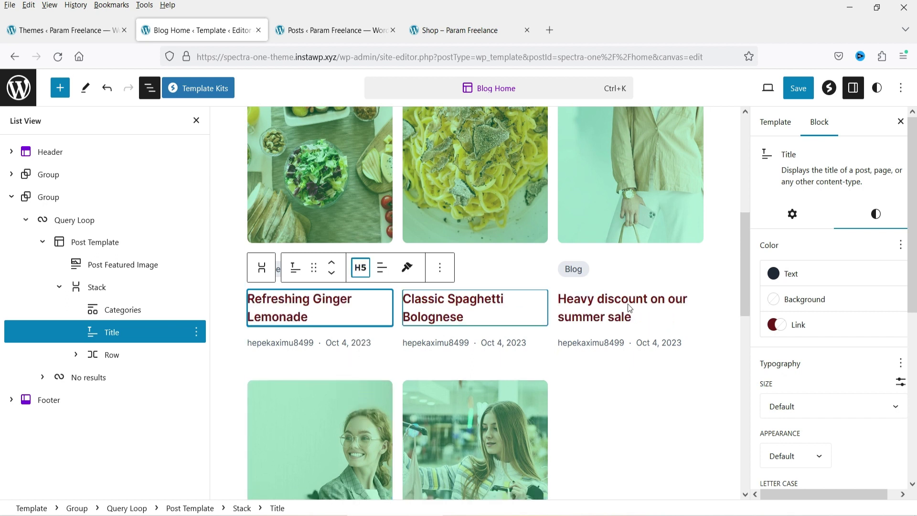
{"action": "left_click", "coordinate": [537, 254]}
- Give the Categories labels a Vivid red background with white text
{"action": "left_click", "coordinate": [132, 311]}
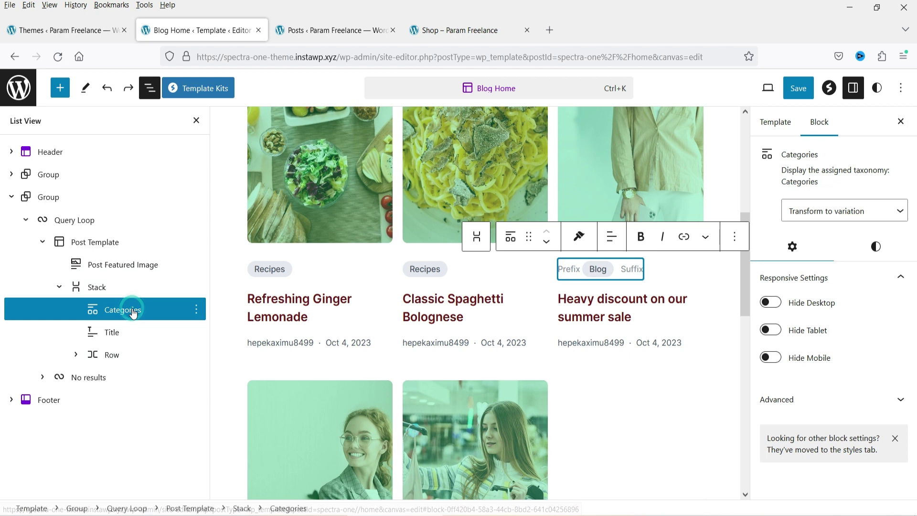
{"action": "left_click", "coordinate": [873, 249]}
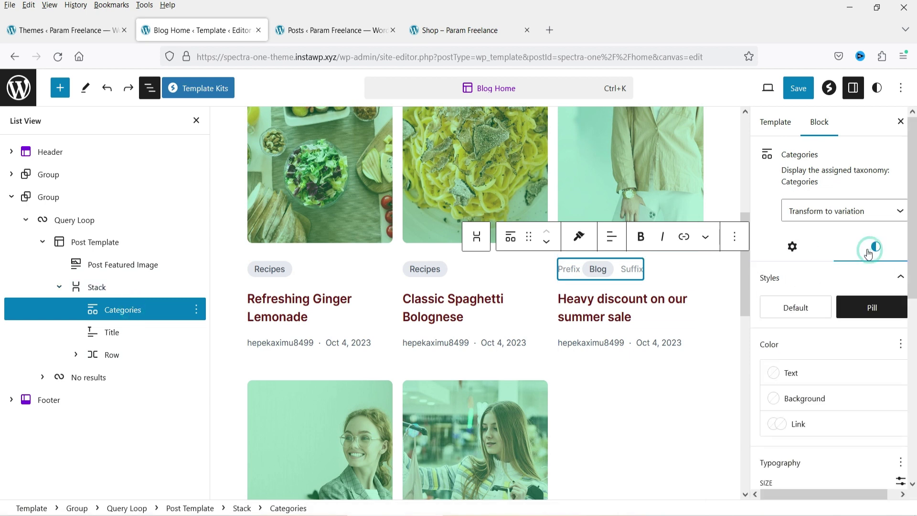
{"action": "scroll", "coordinate": [869, 254], "scroll_direction": "down", "scroll_amount": 4}
{"action": "left_click", "coordinate": [773, 200]}
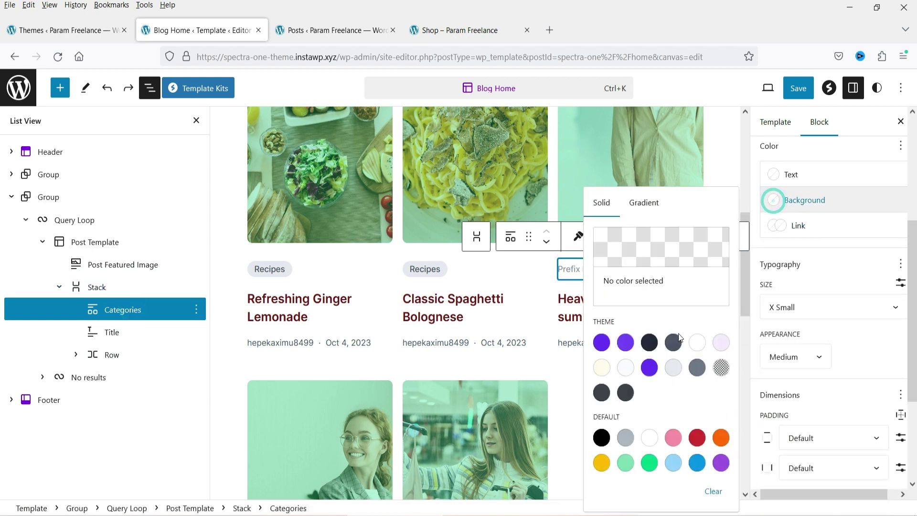
{"action": "left_click", "coordinate": [697, 437]}
{"action": "left_click", "coordinate": [773, 175]}
{"action": "left_click", "coordinate": [697, 287]}
{"action": "left_click", "coordinate": [844, 244]}
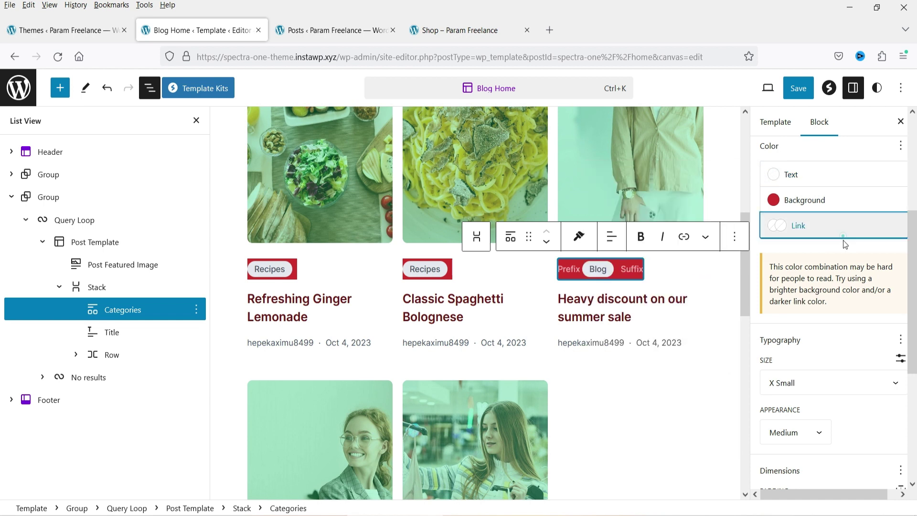
- Switch the category labels' background to the white (#FFFFFF) swatch
{"action": "left_click", "coordinate": [842, 235]}
{"action": "left_click", "coordinate": [772, 200]}
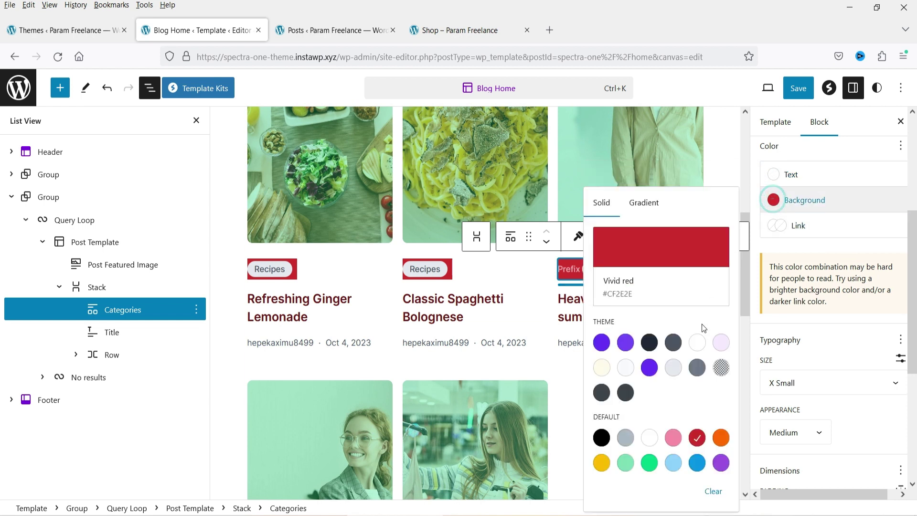
{"action": "left_click", "coordinate": [696, 342]}
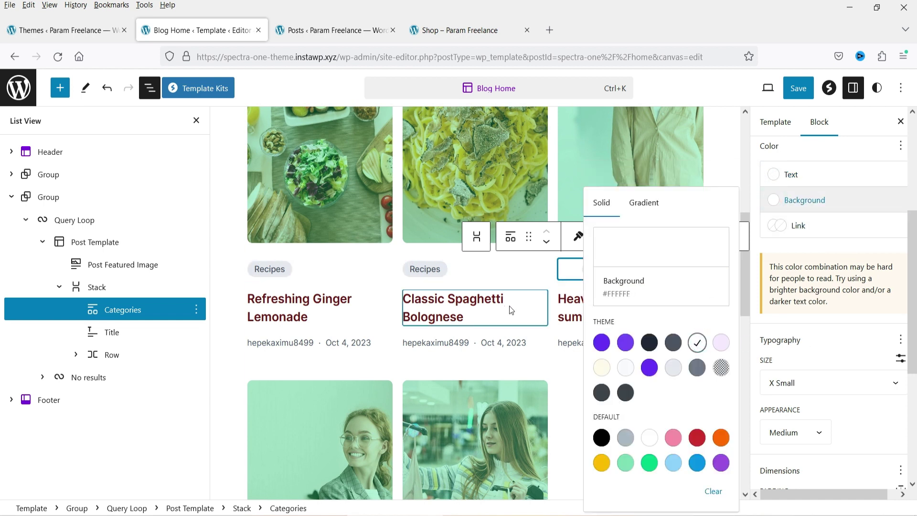
{"action": "left_click", "coordinate": [811, 253]}
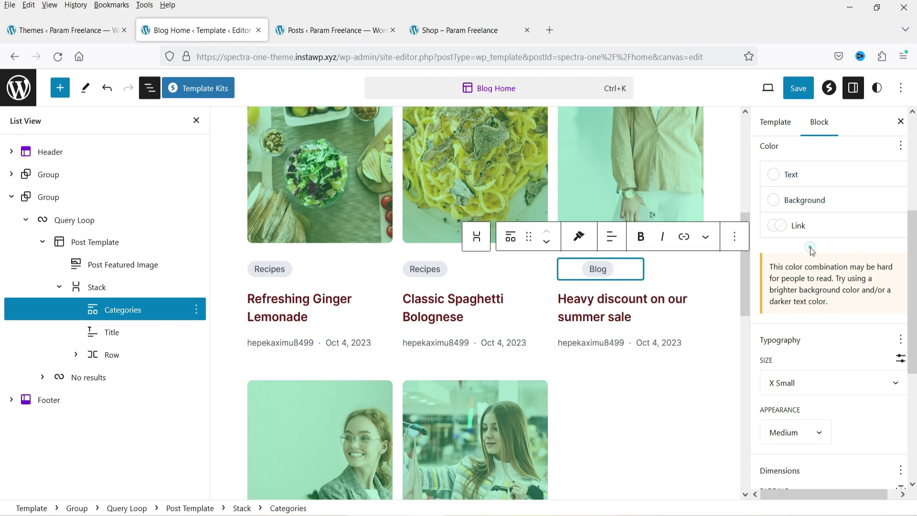
{"action": "scroll", "coordinate": [815, 313], "scroll_direction": "down", "scroll_amount": 1}
{"action": "scroll", "coordinate": [815, 315], "scroll_direction": "down", "scroll_amount": 3}
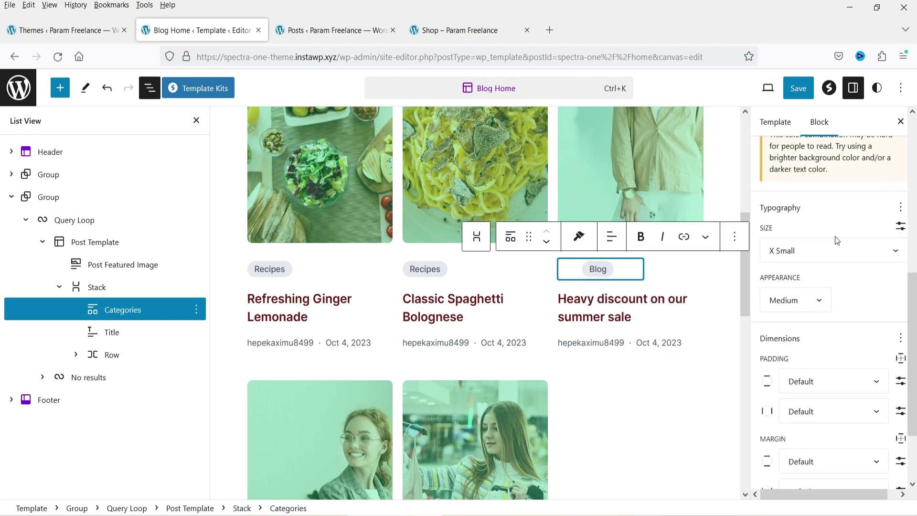
{"action": "left_click", "coordinate": [900, 207]}
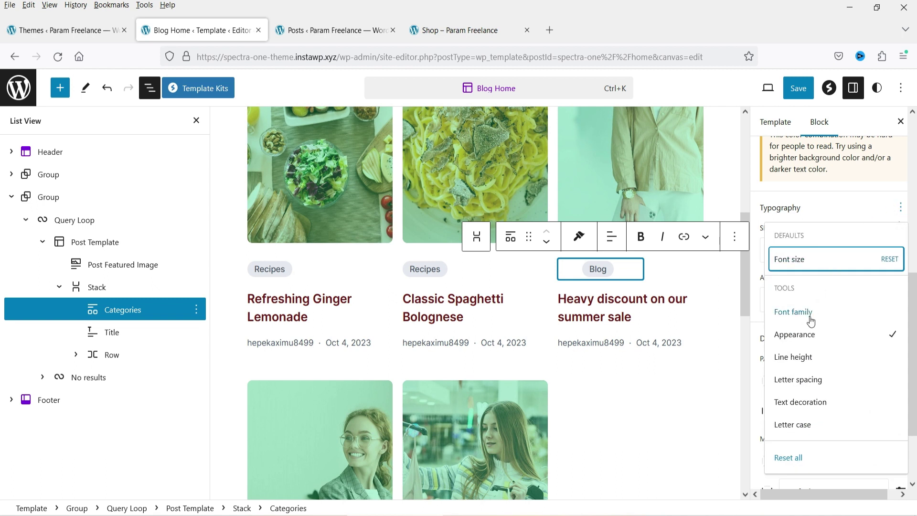
{"action": "left_click", "coordinate": [846, 210]}
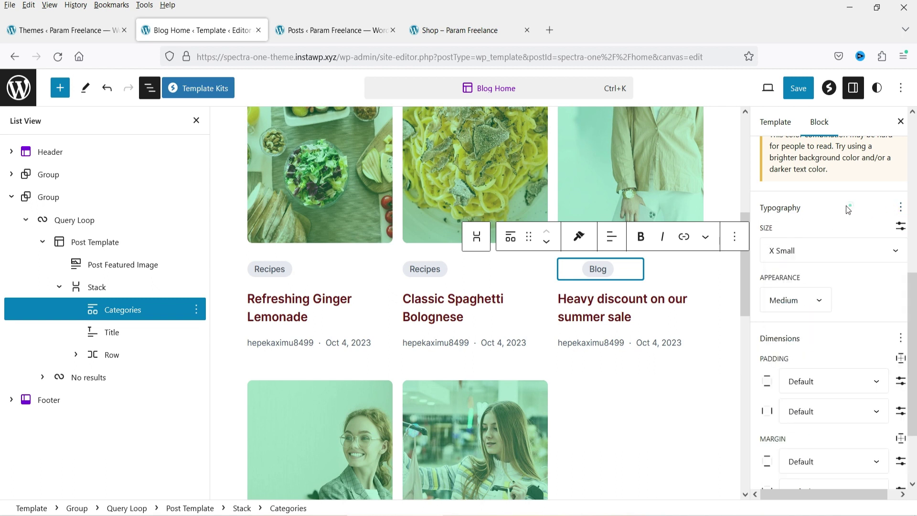
{"action": "scroll", "coordinate": [811, 249], "scroll_direction": "down", "scroll_amount": 2}
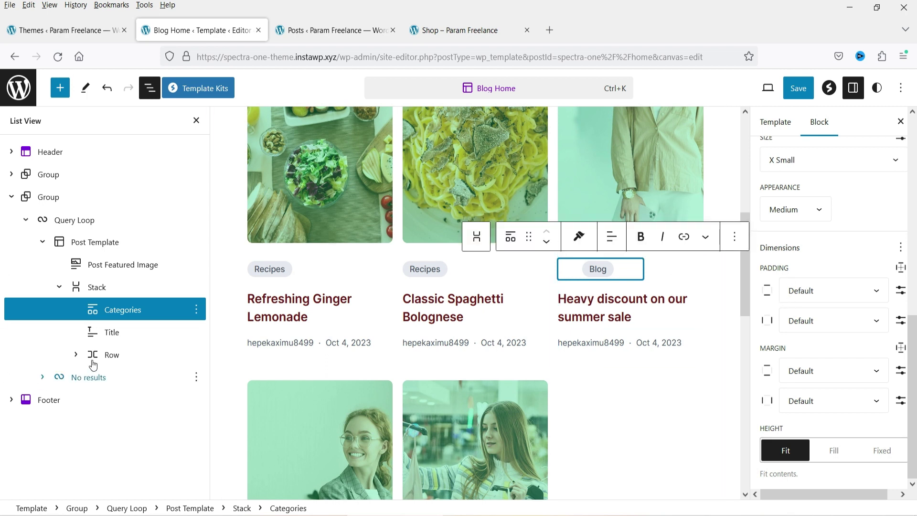
- Delete the Post Author block and the separator paragraph from the post card's Row
{"action": "left_click", "coordinate": [117, 356]}
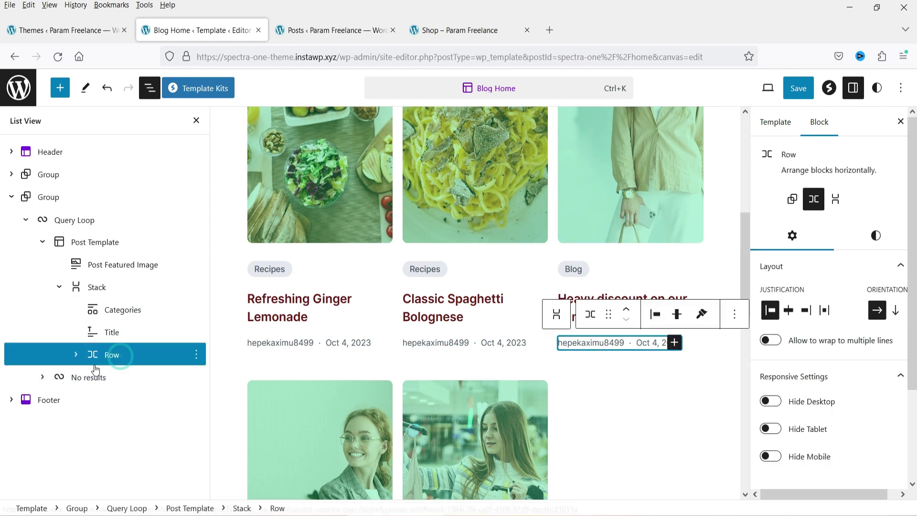
{"action": "left_click", "coordinate": [76, 354]}
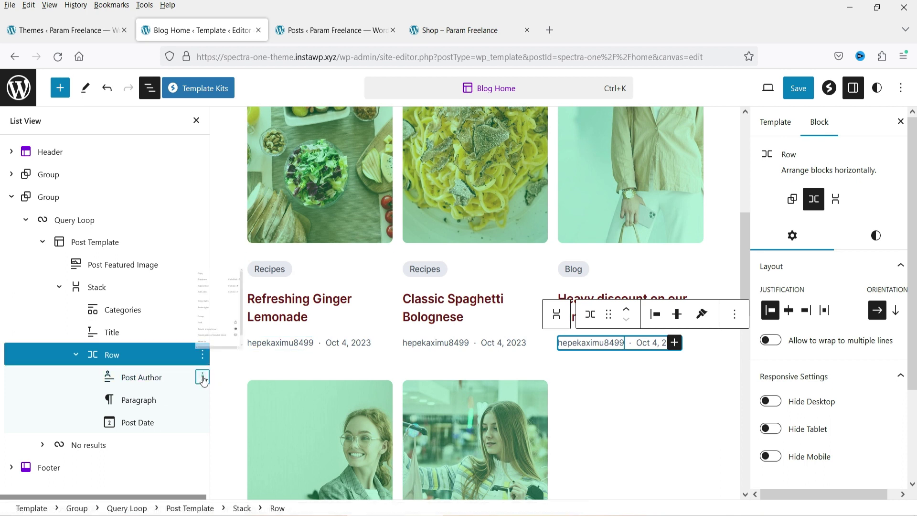
{"action": "left_click", "coordinate": [203, 378]}
{"action": "scroll", "coordinate": [286, 296], "scroll_direction": "down", "scroll_amount": 1}
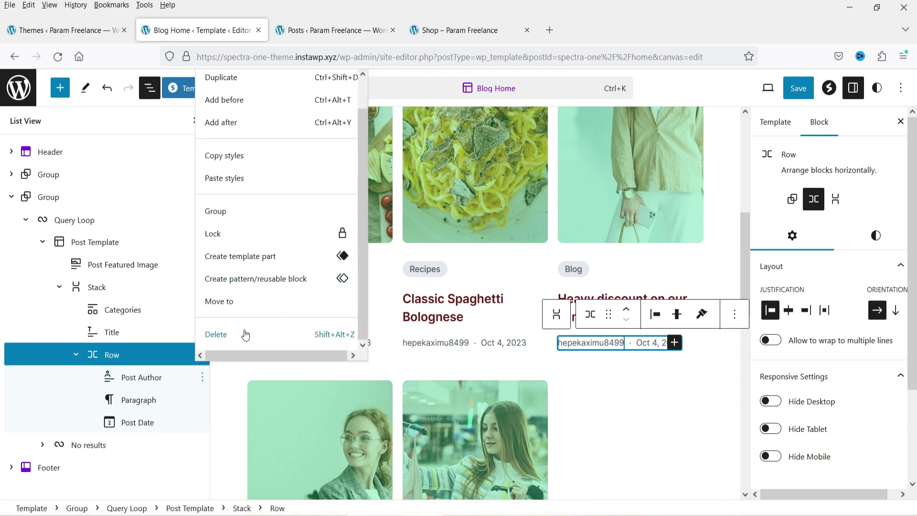
{"action": "left_click", "coordinate": [245, 333]}
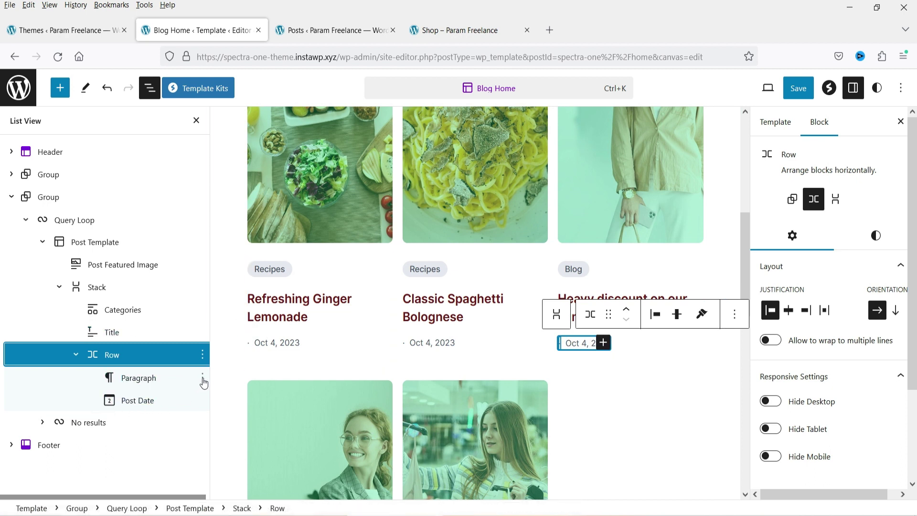
{"action": "left_click", "coordinate": [203, 378]}
{"action": "scroll", "coordinate": [256, 323], "scroll_direction": "down", "scroll_amount": 2}
{"action": "left_click", "coordinate": [216, 336]}
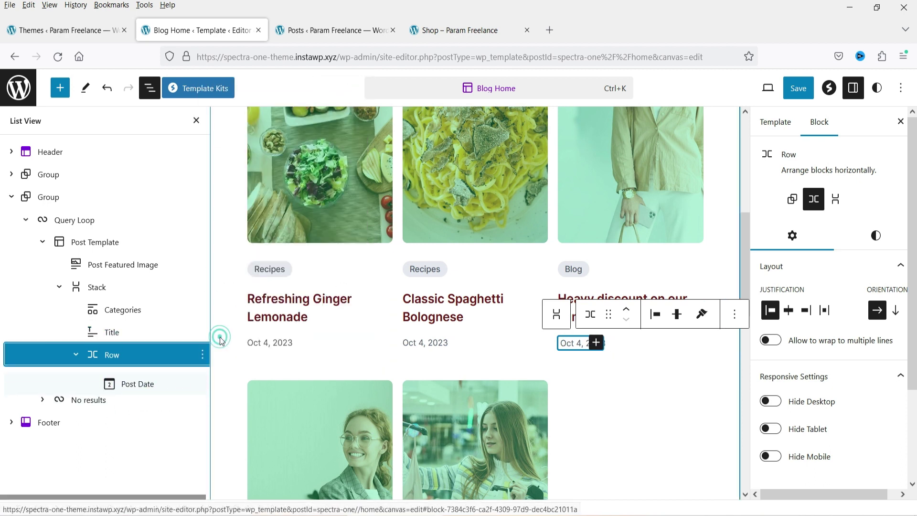
- Delete the Post Date block, then undo to restore it
{"action": "left_click", "coordinate": [162, 379]}
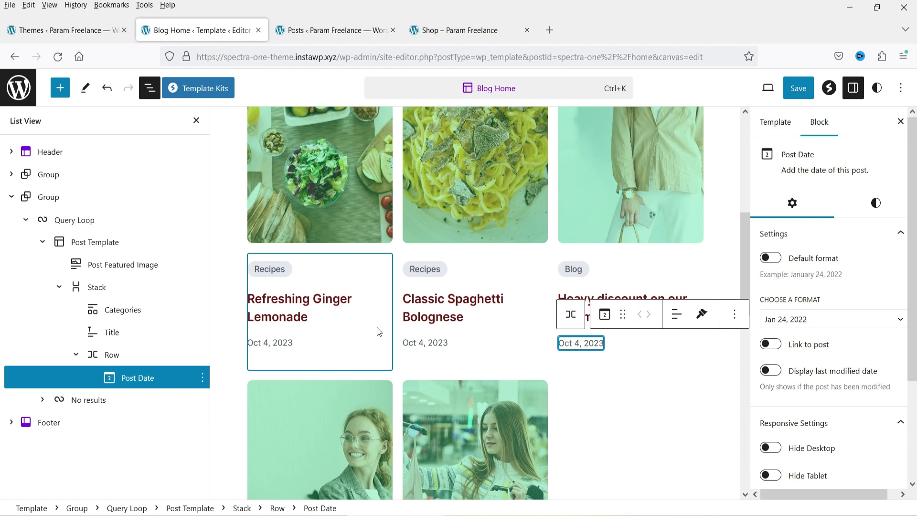
{"action": "left_click", "coordinate": [203, 377]}
{"action": "scroll", "coordinate": [258, 334], "scroll_direction": "down", "scroll_amount": 1}
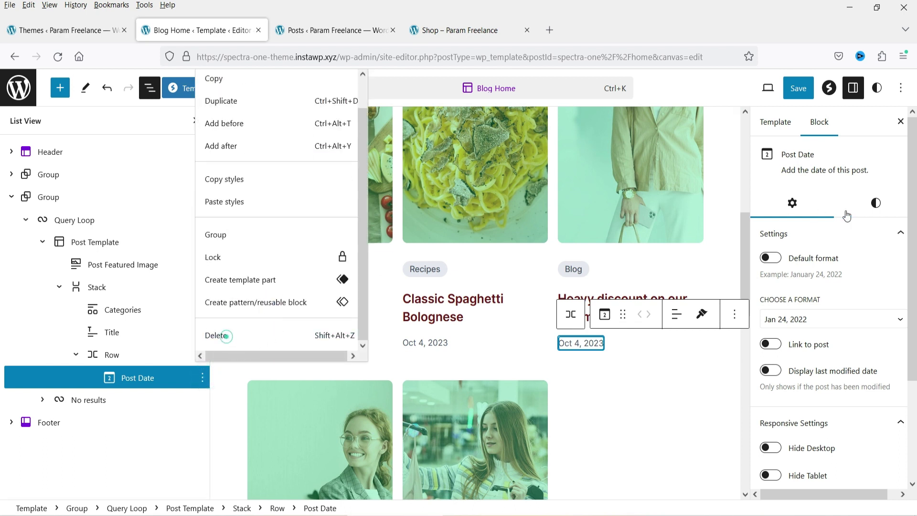
{"action": "left_click", "coordinate": [227, 335]}
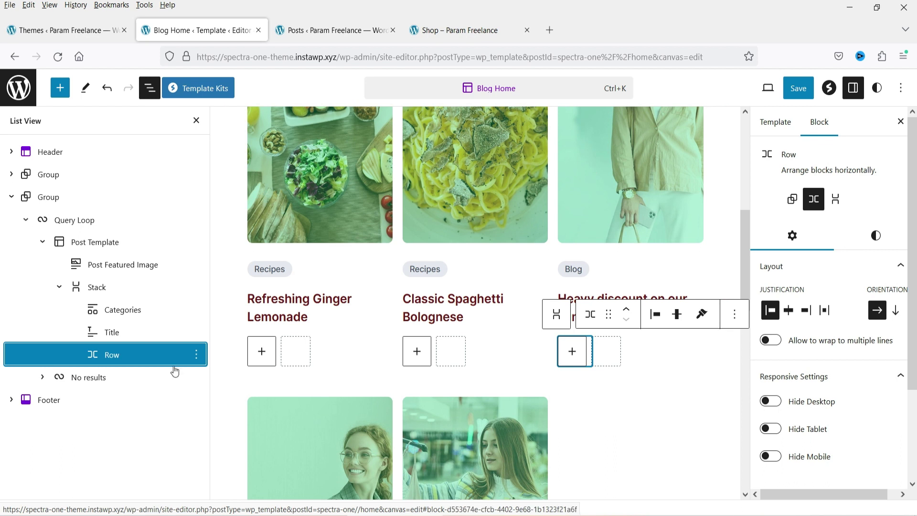
{"action": "key", "text": "ctrl+z"}
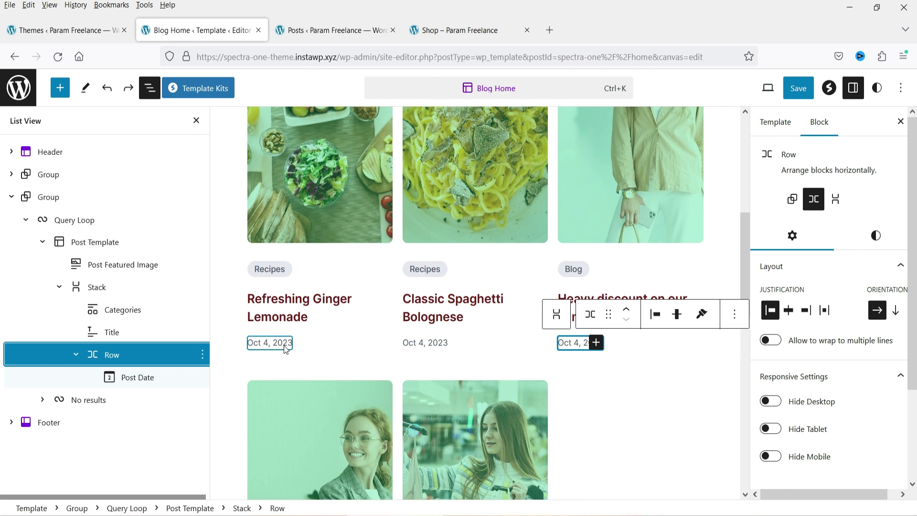
{"action": "left_click", "coordinate": [60, 87]}
{"action": "left_click", "coordinate": [129, 163]}
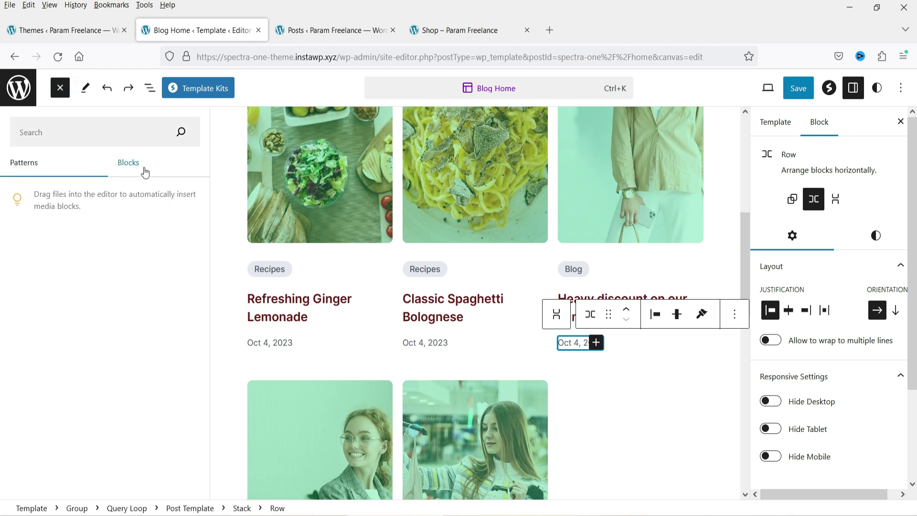
{"action": "scroll", "coordinate": [121, 267], "scroll_direction": "down", "scroll_amount": 5}
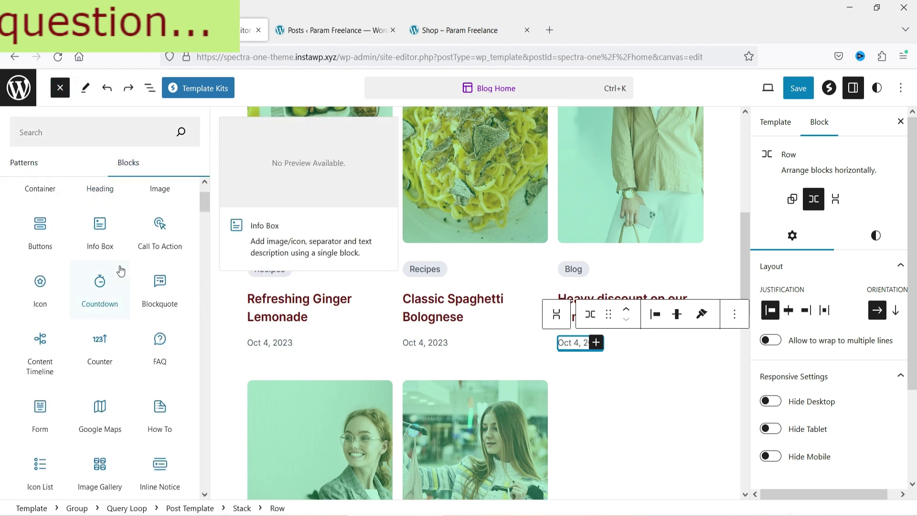
{"action": "left_click", "coordinate": [66, 131]}
{"action": "type", "text": "pos"}
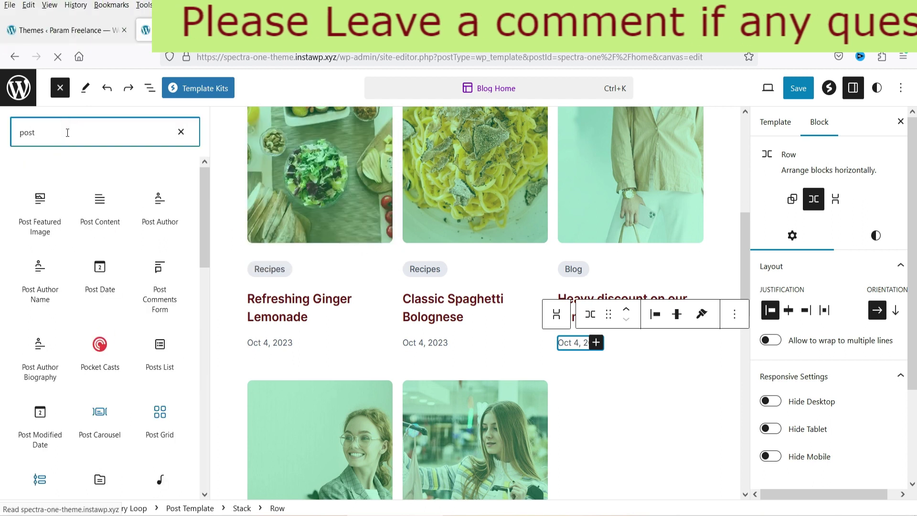
{"action": "type", "text": "t"}
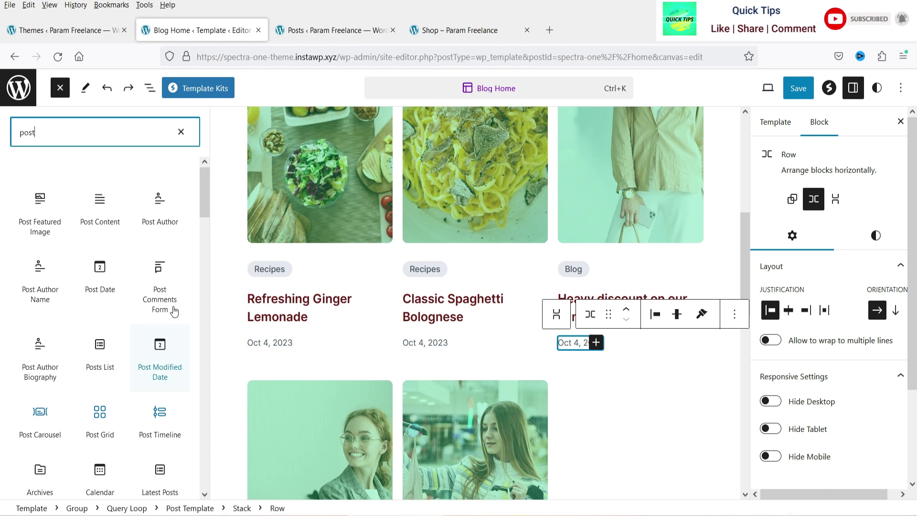
{"action": "scroll", "coordinate": [307, 307], "scroll_direction": "down", "scroll_amount": 3}
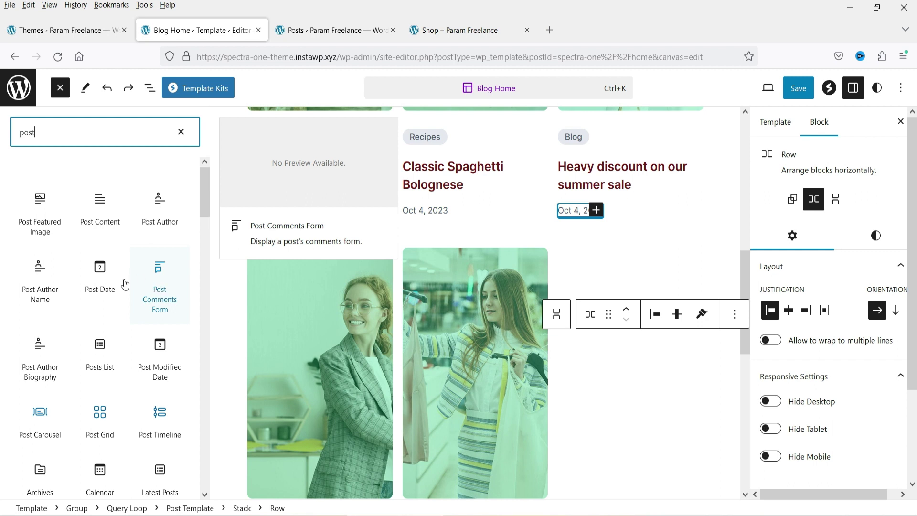
{"action": "scroll", "coordinate": [125, 285], "scroll_direction": "down", "scroll_amount": 3}
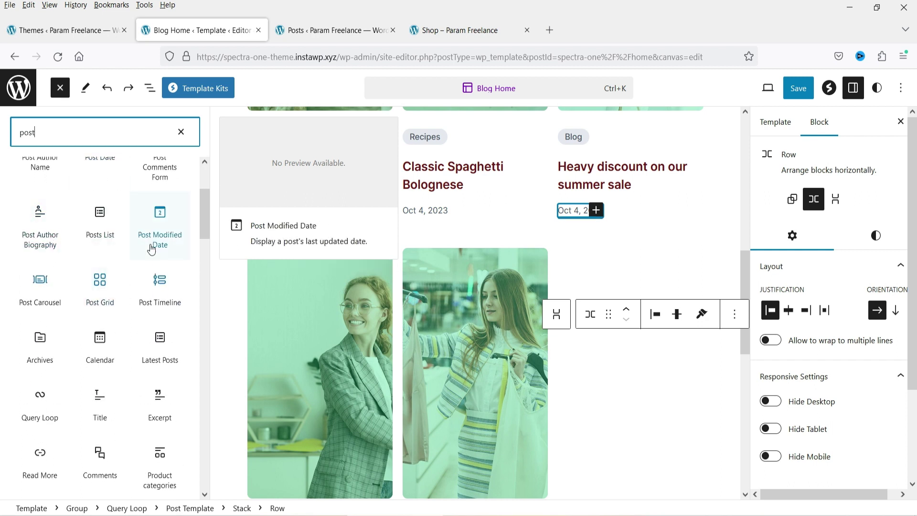
{"action": "left_click_drag", "start_coordinate": [48, 305], "coordinate": [327, 282]}
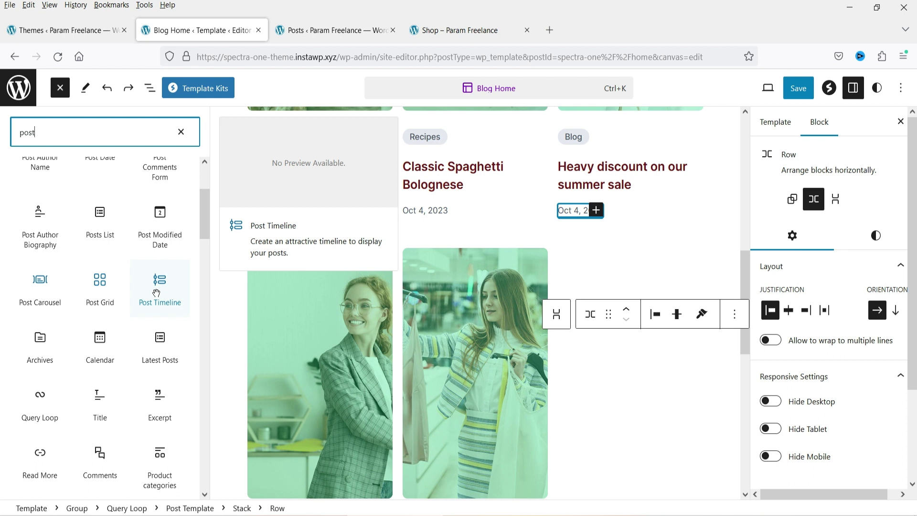
{"action": "scroll", "coordinate": [156, 292], "scroll_direction": "down", "scroll_amount": 5}
{"action": "left_click", "coordinate": [180, 131]}
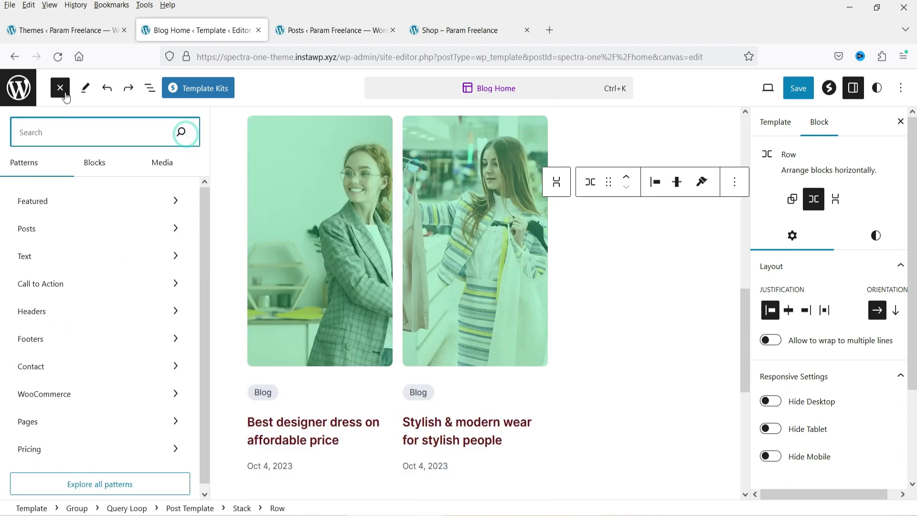
{"action": "key", "text": "Escape"}
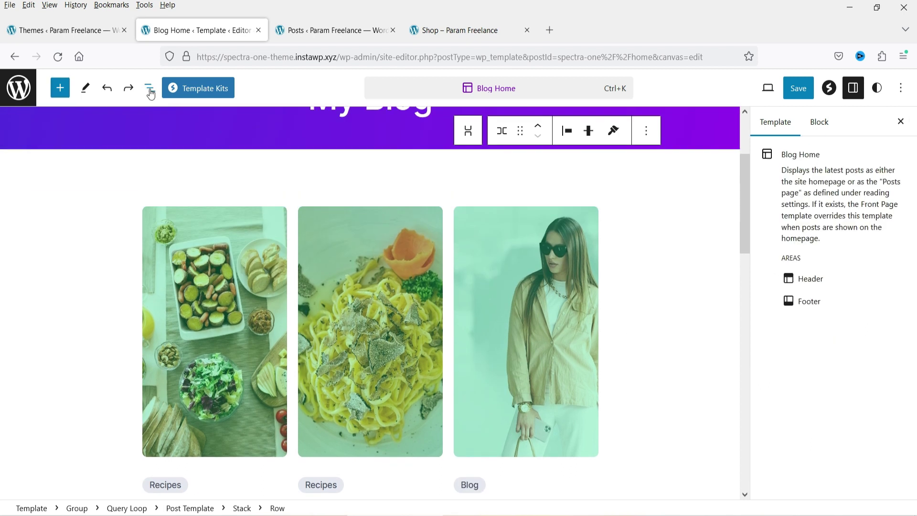
- Select the Post Template block inside the Query Loop in List View
{"action": "left_click", "coordinate": [149, 87]}
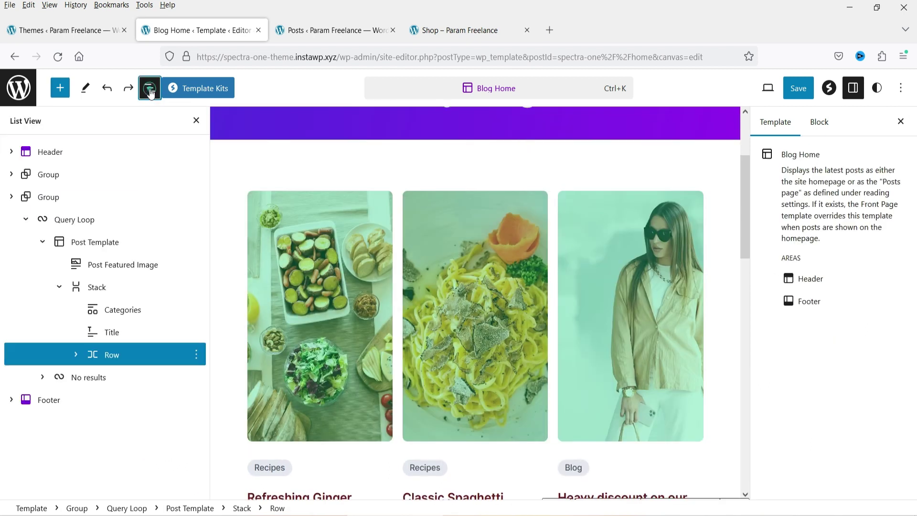
{"action": "left_click", "coordinate": [45, 197]}
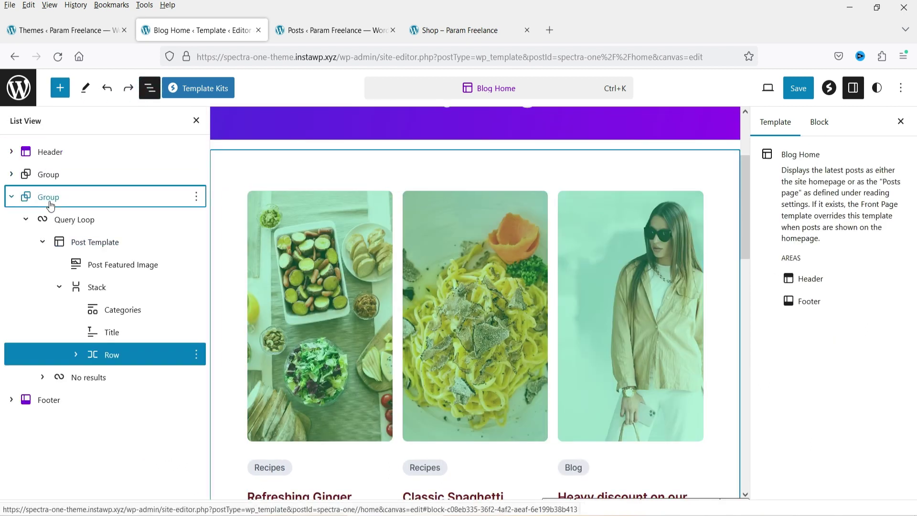
{"action": "left_click", "coordinate": [26, 220]}
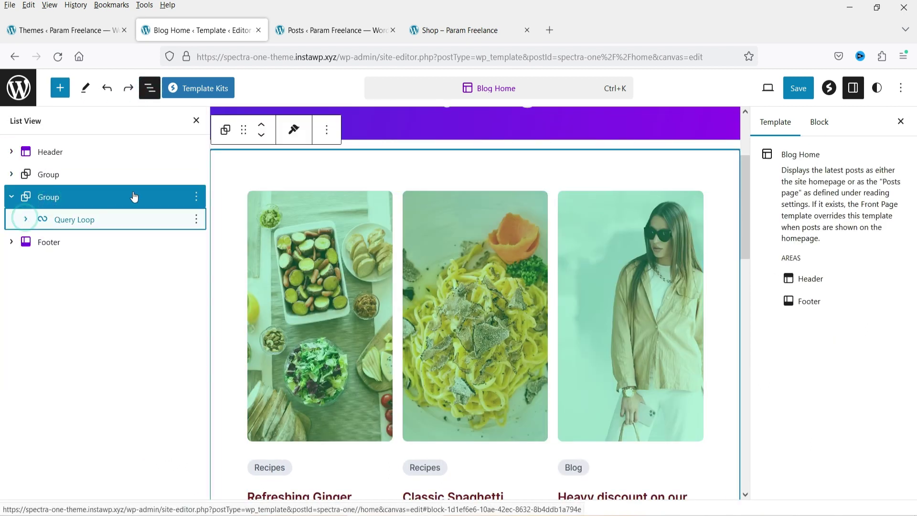
{"action": "left_click", "coordinate": [26, 219]}
{"action": "left_click", "coordinate": [60, 239]}
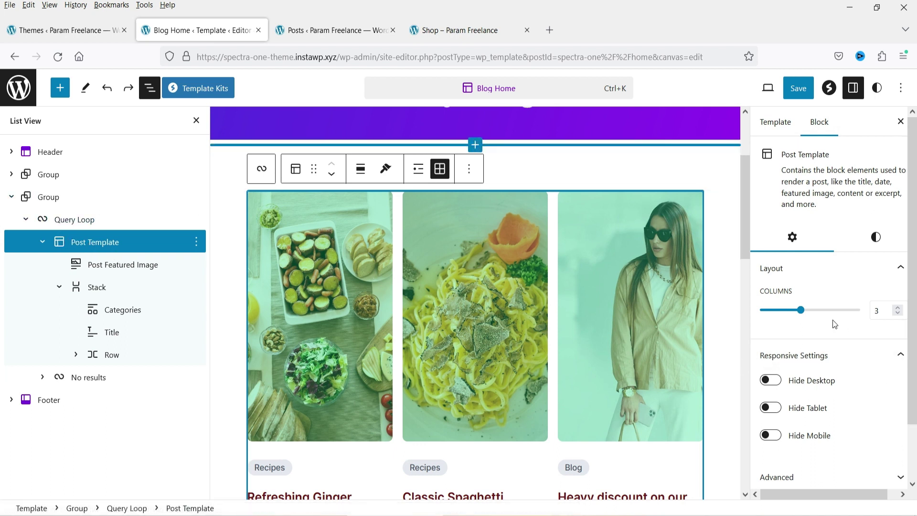
- Try 4 and 5 grid columns, return to 3, and select a post's featured image
{"action": "left_click", "coordinate": [898, 309]}
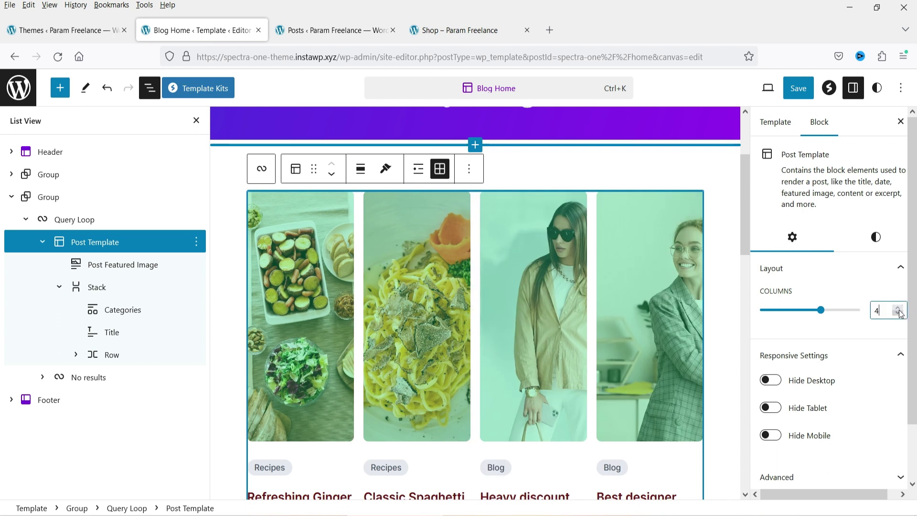
{"action": "left_click", "coordinate": [898, 308]}
{"action": "left_click", "coordinate": [898, 314]}
{"action": "left_click", "coordinate": [898, 313]}
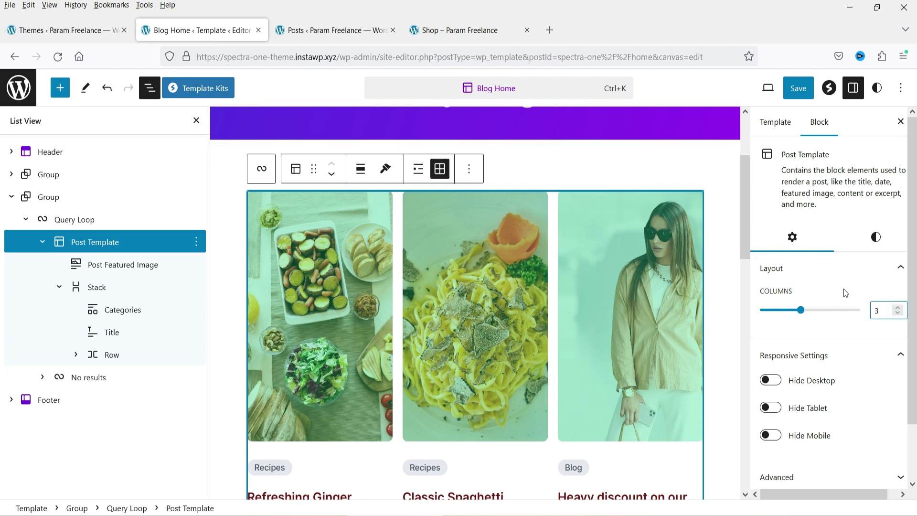
{"action": "scroll", "coordinate": [867, 303], "scroll_direction": "down", "scroll_amount": 2}
{"action": "left_click", "coordinate": [631, 315]}
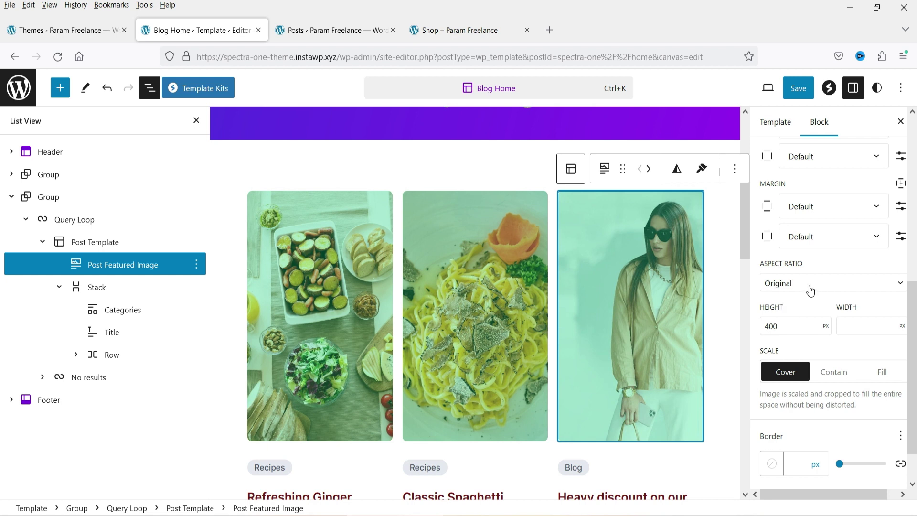
- Switch the featured images to 16:9 and clear the fixed 400 px image height
{"action": "scroll", "coordinate": [594, 327], "scroll_direction": "down", "scroll_amount": 10}
{"action": "scroll", "coordinate": [503, 307], "scroll_direction": "up", "scroll_amount": 5}
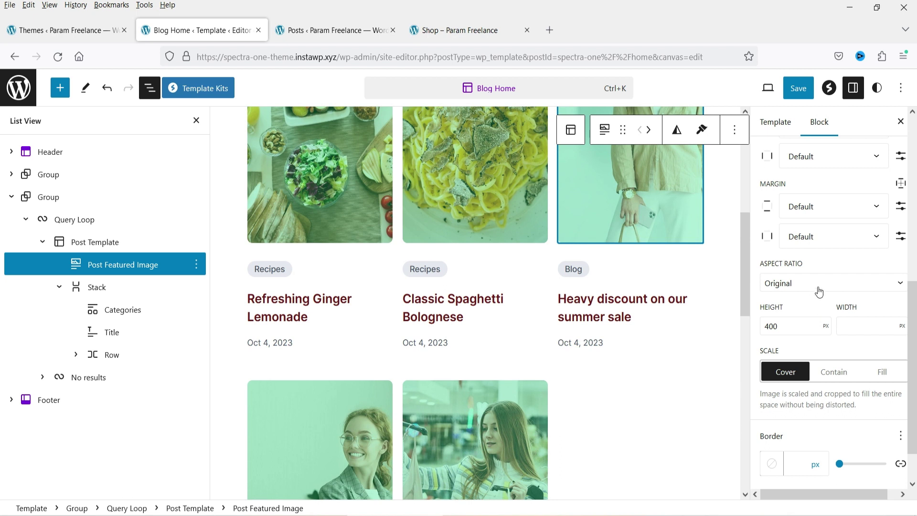
{"action": "left_click", "coordinate": [796, 286]}
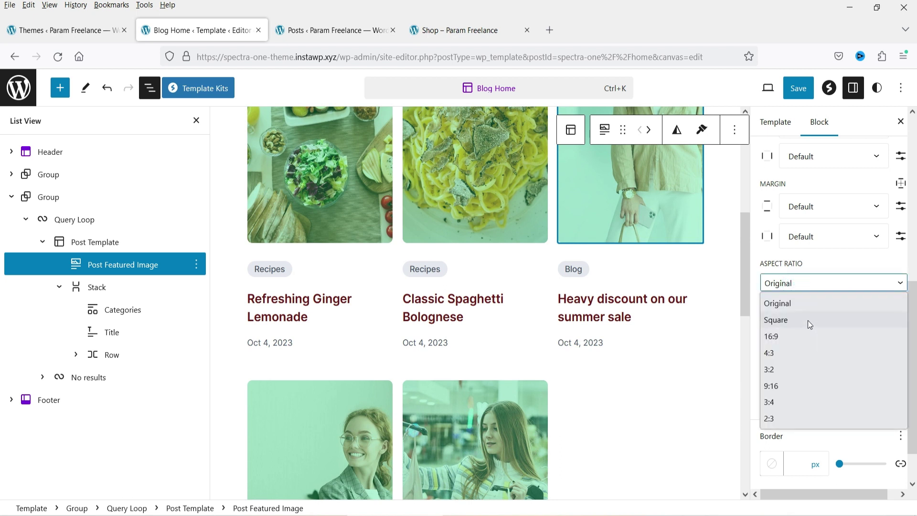
{"action": "key", "text": "Escape"}
{"action": "key", "text": "Down"}
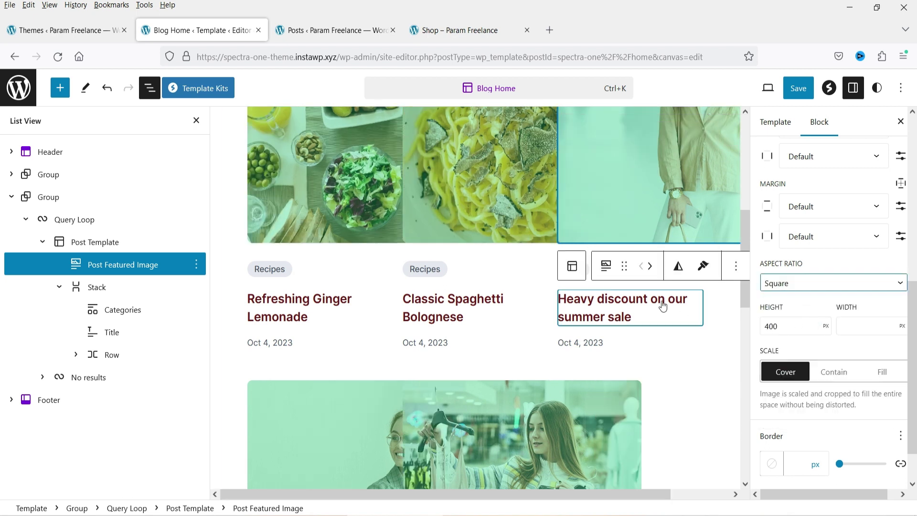
{"action": "scroll", "coordinate": [671, 300], "scroll_direction": "down", "scroll_amount": 4}
{"action": "scroll", "coordinate": [534, 322], "scroll_direction": "down", "scroll_amount": 2}
{"action": "scroll", "coordinate": [570, 308], "scroll_direction": "up", "scroll_amount": 10}
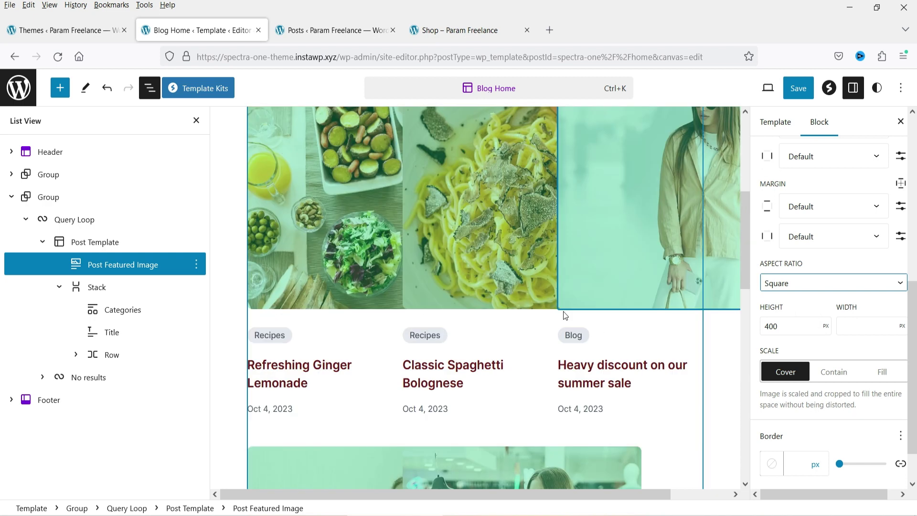
{"action": "key", "text": "Down"}
{"action": "scroll", "coordinate": [837, 293], "scroll_direction": "down", "scroll_amount": 2}
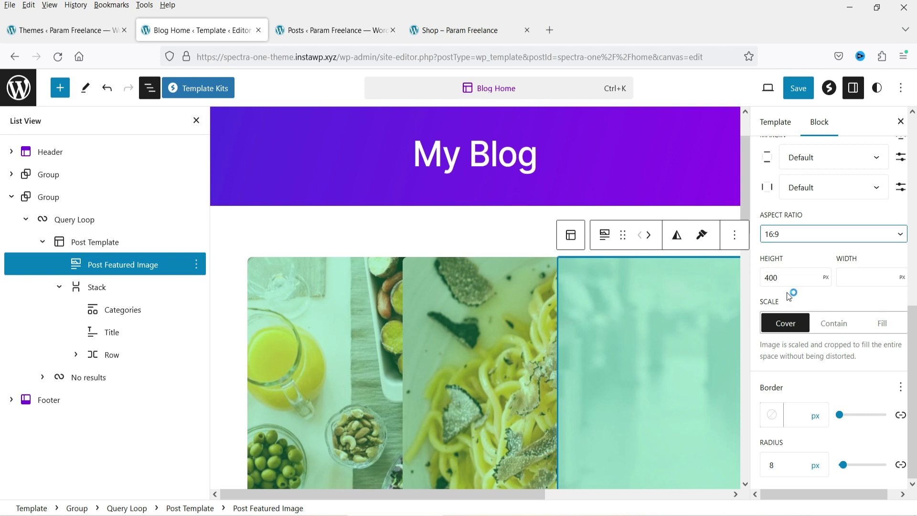
{"action": "left_click_drag", "start_coordinate": [782, 277], "coordinate": [761, 279]}
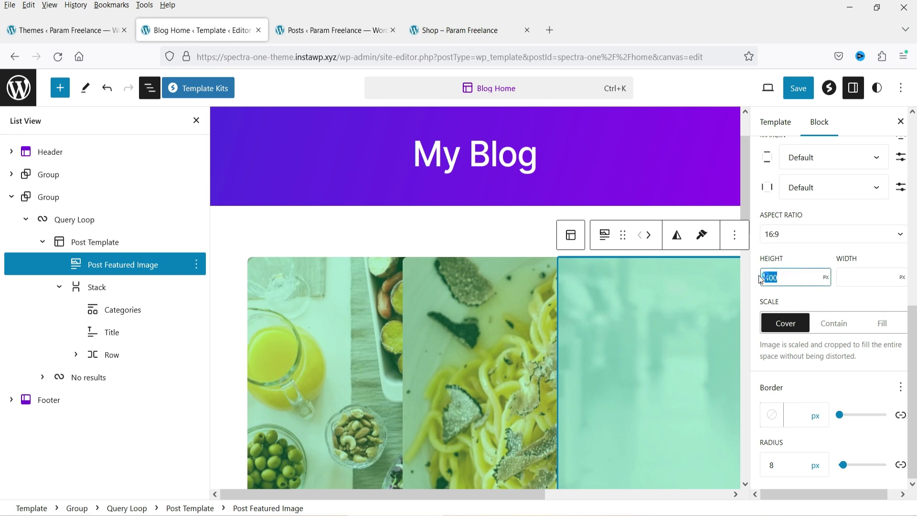
{"action": "key", "text": "BackSpace"}
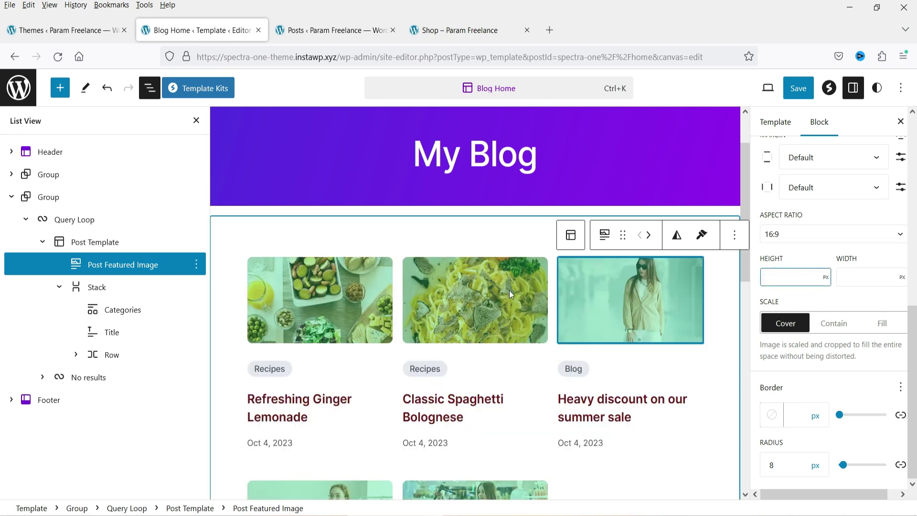
{"action": "left_click", "coordinate": [829, 299]}
- Set the featured images to Square, then revert to the original ratio
{"action": "scroll", "coordinate": [627, 314], "scroll_direction": "down", "scroll_amount": 5}
{"action": "scroll", "coordinate": [628, 314], "scroll_direction": "up", "scroll_amount": 4}
{"action": "left_click", "coordinate": [789, 238]}
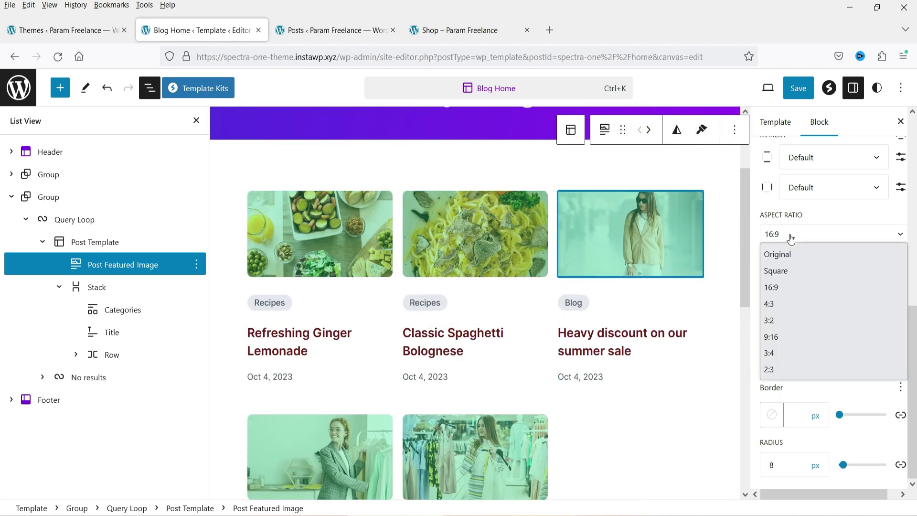
{"action": "left_click", "coordinate": [795, 268]}
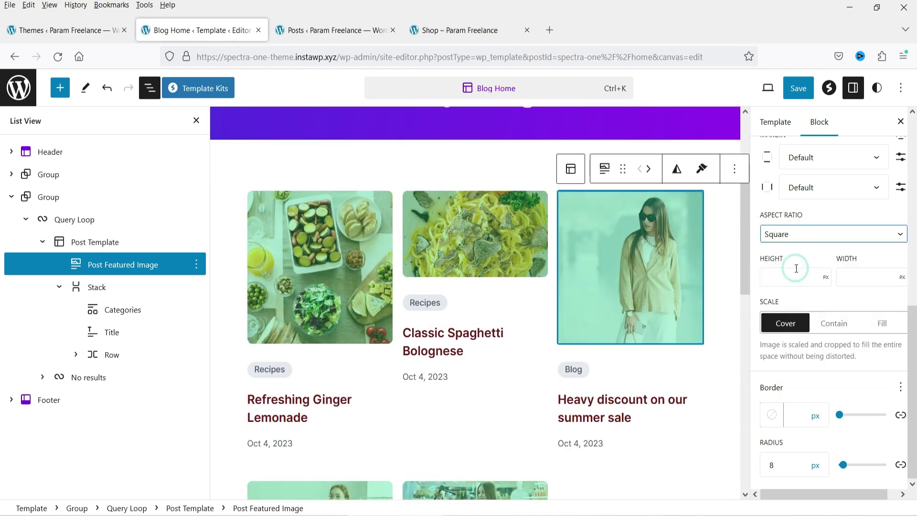
{"action": "left_click", "coordinate": [792, 237]}
{"action": "left_click", "coordinate": [796, 257]}
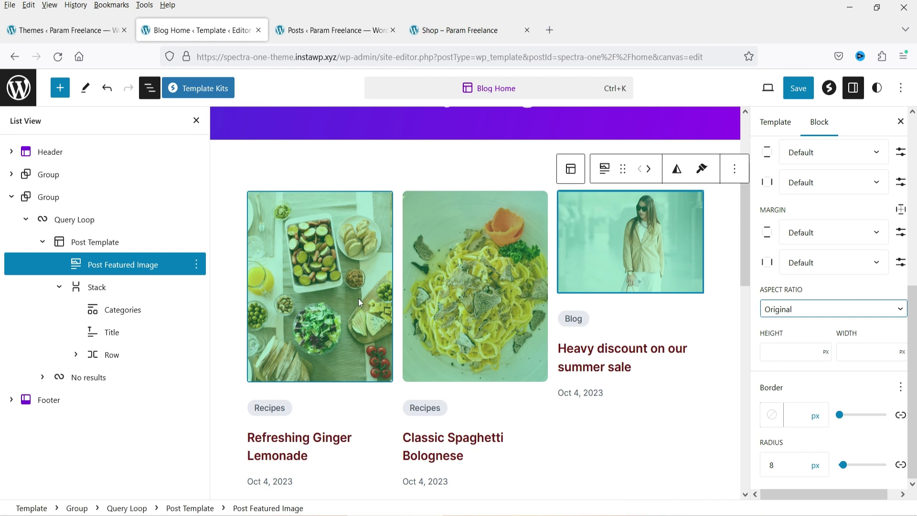
- Change the featured images to 4:3, then settle on a Square aspect ratio
{"action": "scroll", "coordinate": [601, 313], "scroll_direction": "up", "scroll_amount": 3}
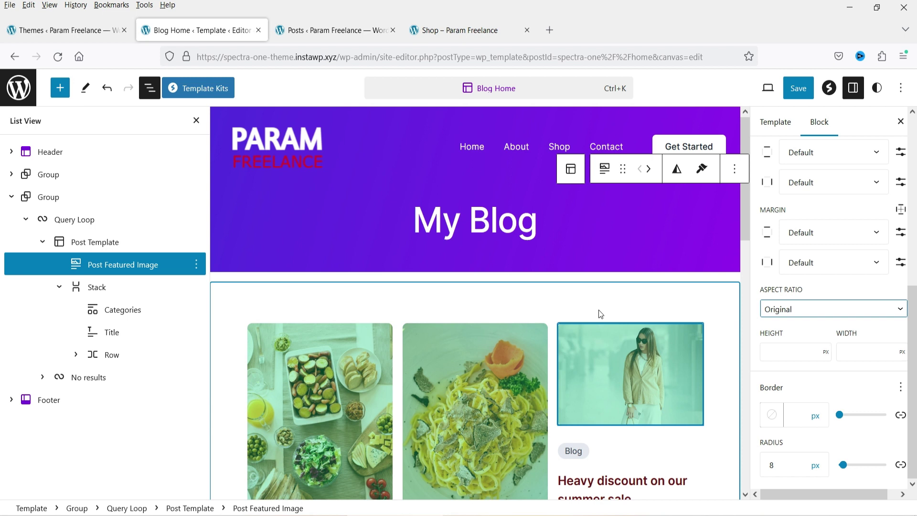
{"action": "left_click", "coordinate": [806, 310]}
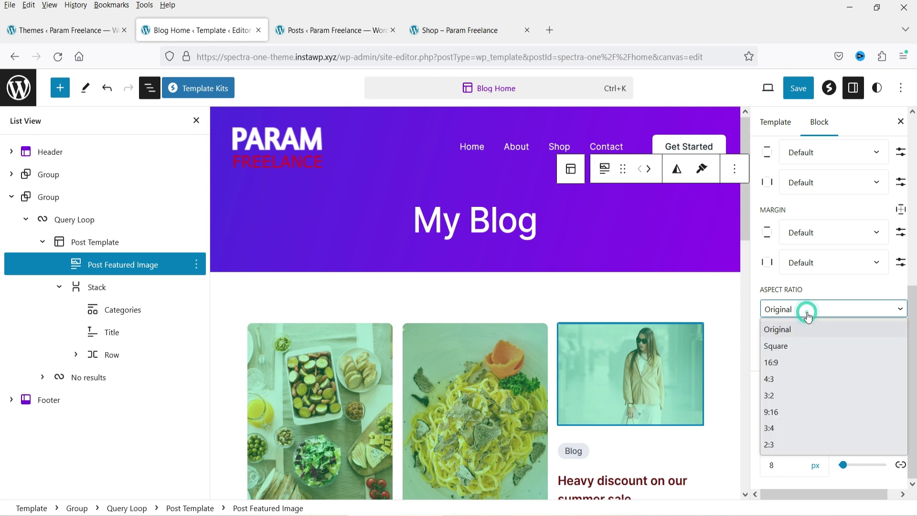
{"action": "left_click", "coordinate": [804, 377]}
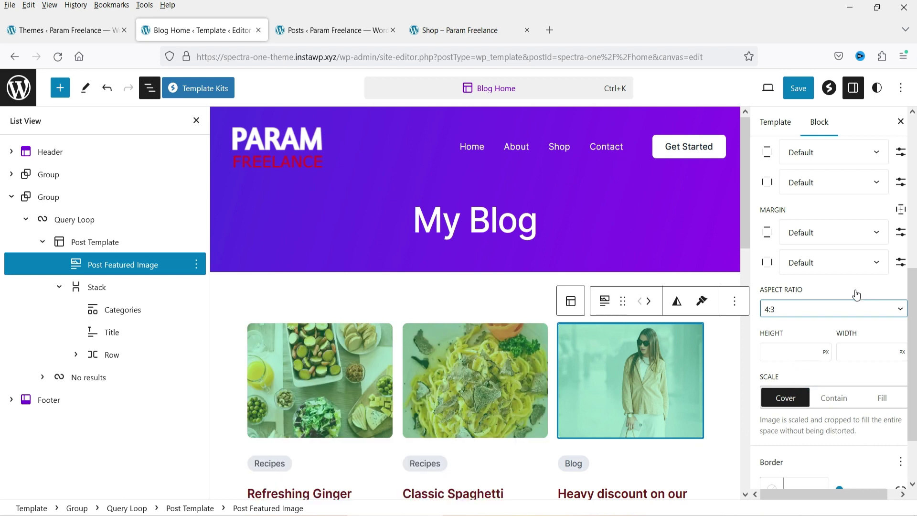
{"action": "scroll", "coordinate": [505, 283], "scroll_direction": "down", "scroll_amount": 4}
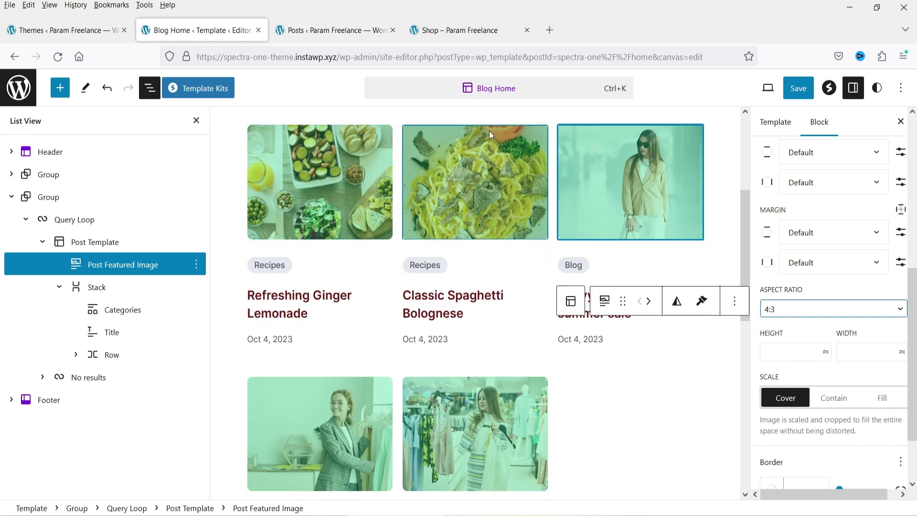
{"action": "scroll", "coordinate": [875, 303], "scroll_direction": "up", "scroll_amount": 4}
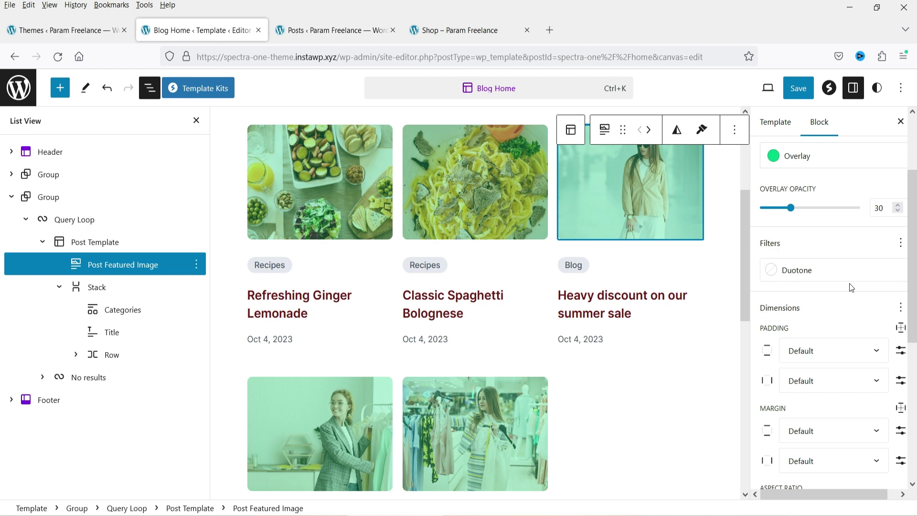
{"action": "scroll", "coordinate": [849, 283], "scroll_direction": "down", "scroll_amount": 4}
{"action": "left_click", "coordinate": [802, 310]}
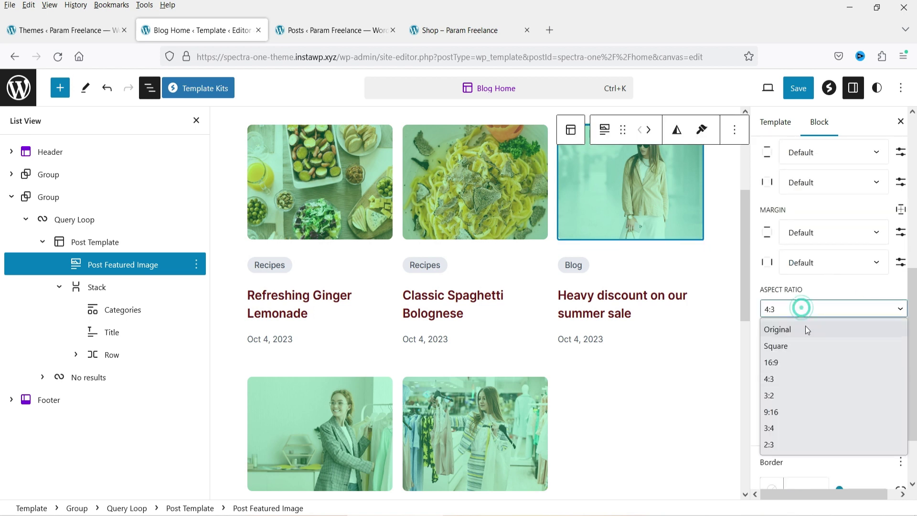
{"action": "left_click", "coordinate": [807, 345]}
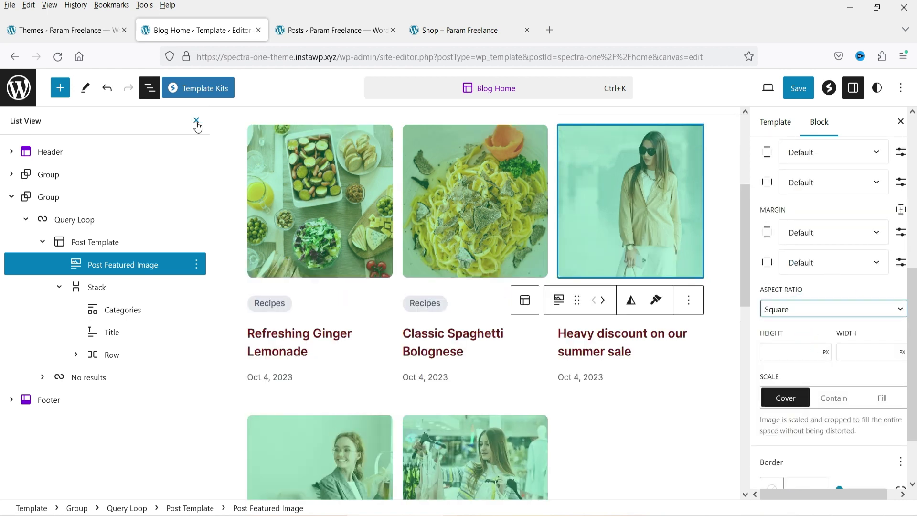
- Hide the block outline and return to the admin list of posts
{"action": "left_click", "coordinate": [197, 121]}
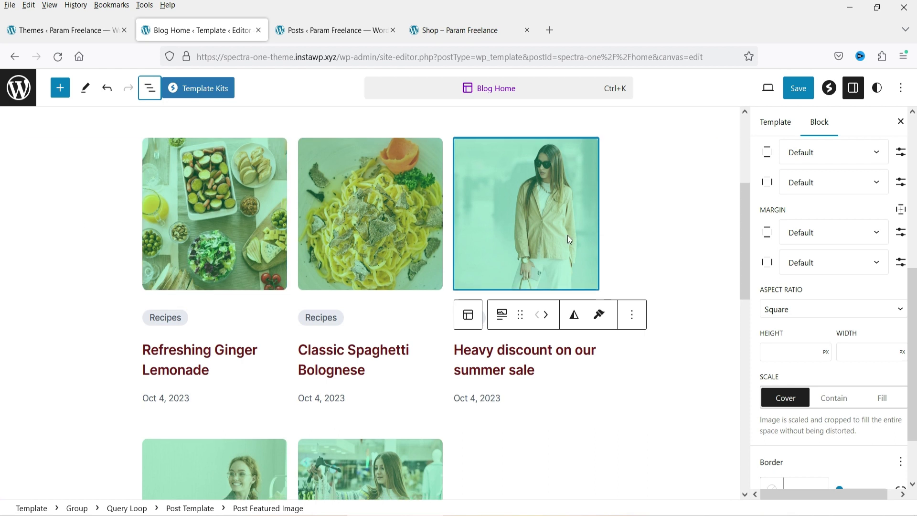
{"action": "scroll", "coordinate": [569, 240], "scroll_direction": "down", "scroll_amount": 4}
{"action": "scroll", "coordinate": [491, 244], "scroll_direction": "up", "scroll_amount": 10}
{"action": "left_click", "coordinate": [491, 244]}
{"action": "left_click", "coordinate": [345, 31]}
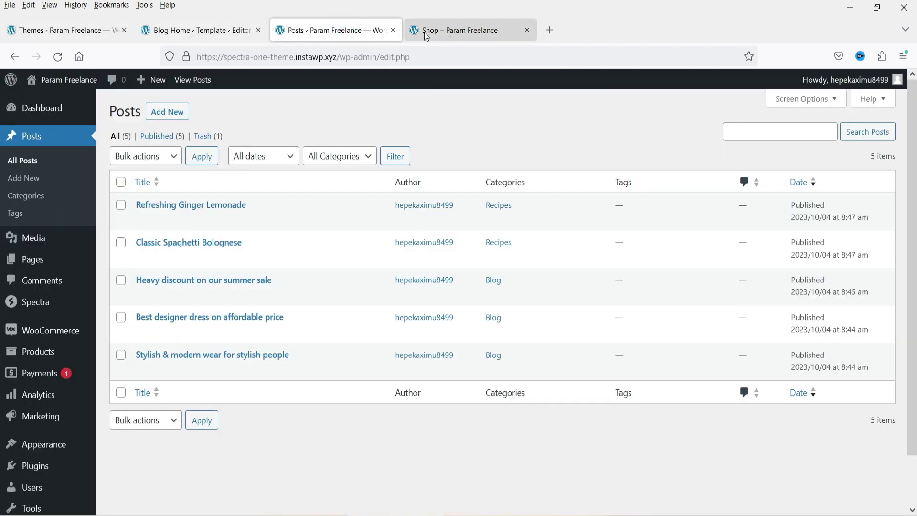
- Open the live Blog page from the Pages list in a new browser tab
{"action": "left_click", "coordinate": [63, 30]}
{"action": "left_click", "coordinate": [33, 179]}
{"action": "middle_click", "coordinate": [229, 222]}
{"action": "left_click", "coordinate": [175, 24]}
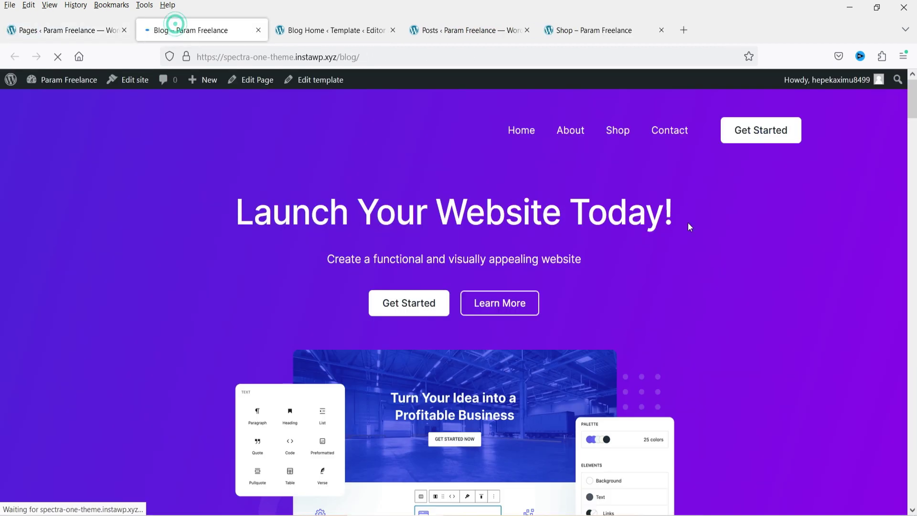
{"action": "scroll", "coordinate": [663, 236], "scroll_direction": "down", "scroll_amount": 5}
{"action": "scroll", "coordinate": [662, 235], "scroll_direction": "up", "scroll_amount": 5}
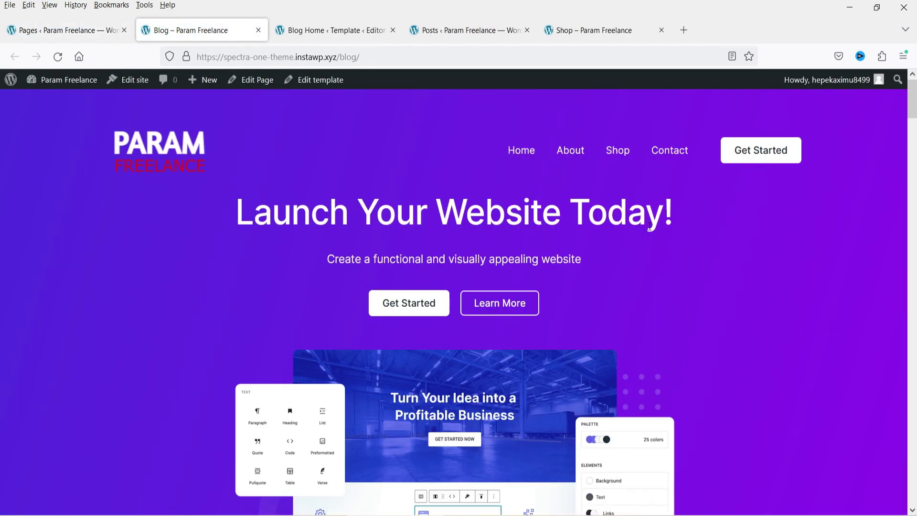
- Save the Blog Home template, then reload the Blog page to check the purple My Blog header and post grid
{"action": "left_click", "coordinate": [319, 35]}
{"action": "left_click", "coordinate": [793, 89]}
{"action": "left_click", "coordinate": [793, 88]}
{"action": "left_click", "coordinate": [184, 30]}
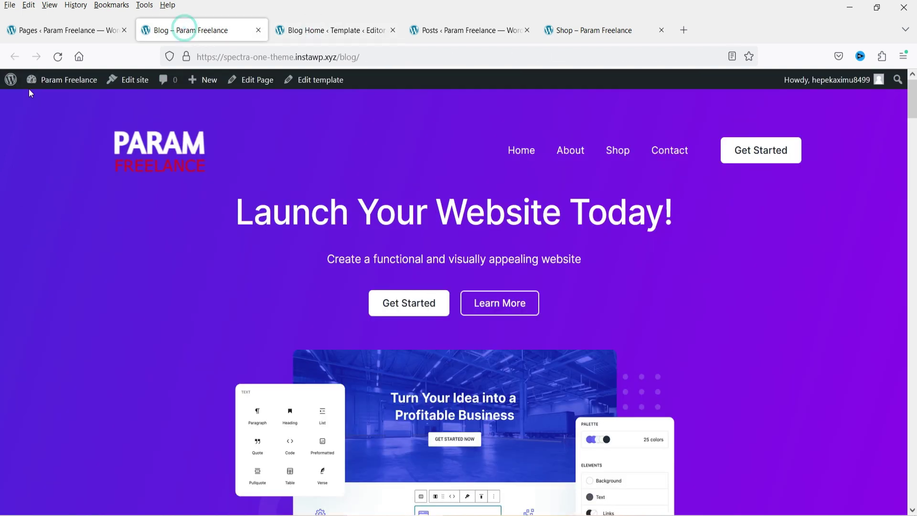
{"action": "left_click", "coordinate": [52, 61]}
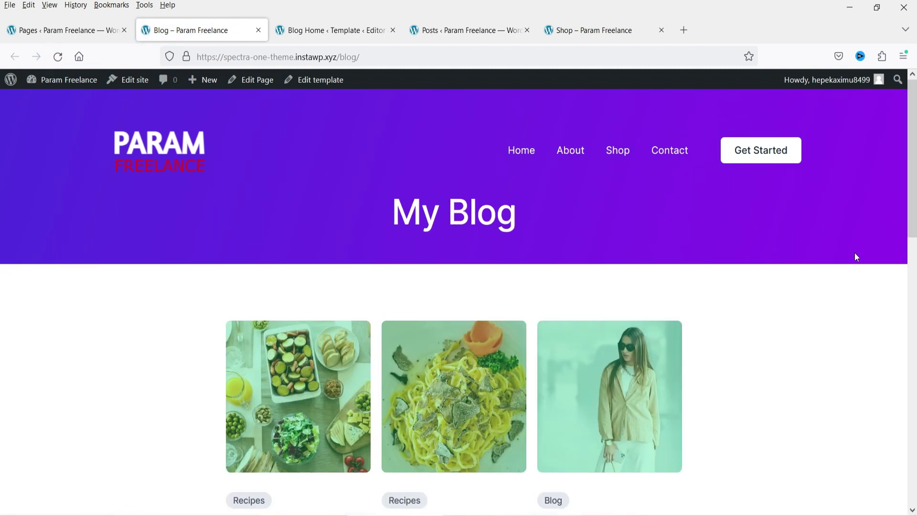
{"action": "scroll", "coordinate": [852, 253], "scroll_direction": "down", "scroll_amount": 10}
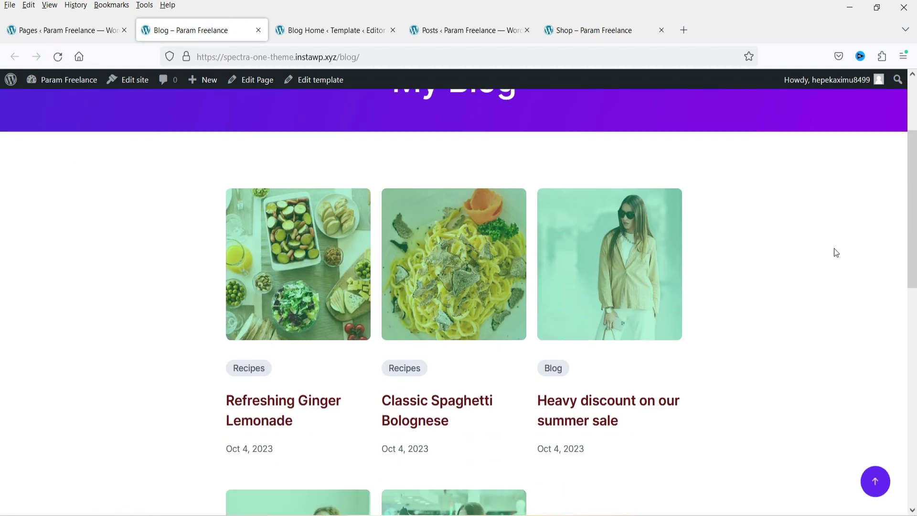
{"action": "scroll", "coordinate": [827, 251], "scroll_direction": "up", "scroll_amount": 10}
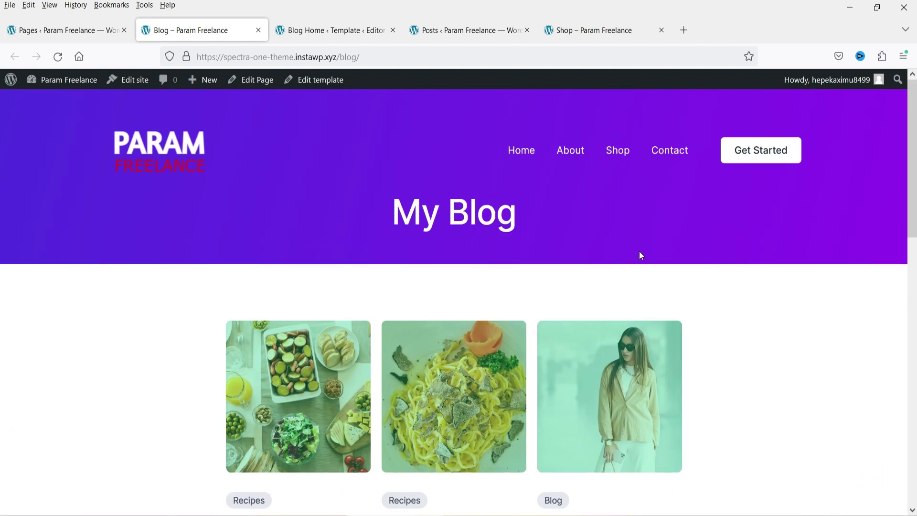
{"action": "scroll", "coordinate": [601, 245], "scroll_direction": "down", "scroll_amount": 6}
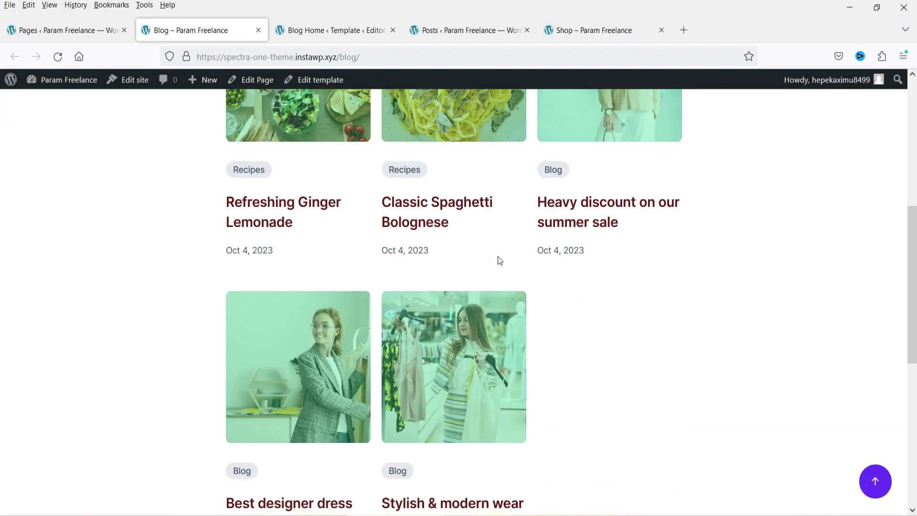
{"action": "scroll", "coordinate": [706, 288], "scroll_direction": "down", "scroll_amount": 5}
{"action": "scroll", "coordinate": [411, 281], "scroll_direction": "up", "scroll_amount": 10}
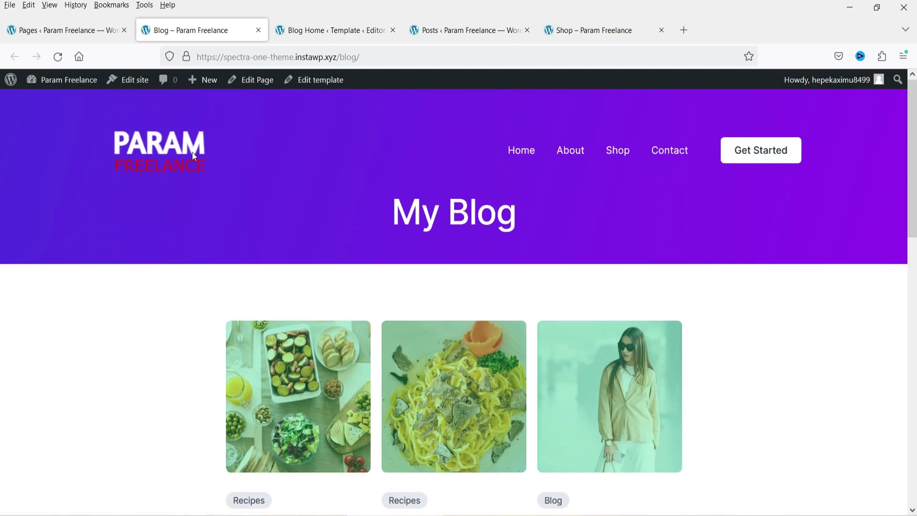
- Select the Query Loop in List View and set its layout content width to 90%
{"action": "left_click", "coordinate": [306, 31]}
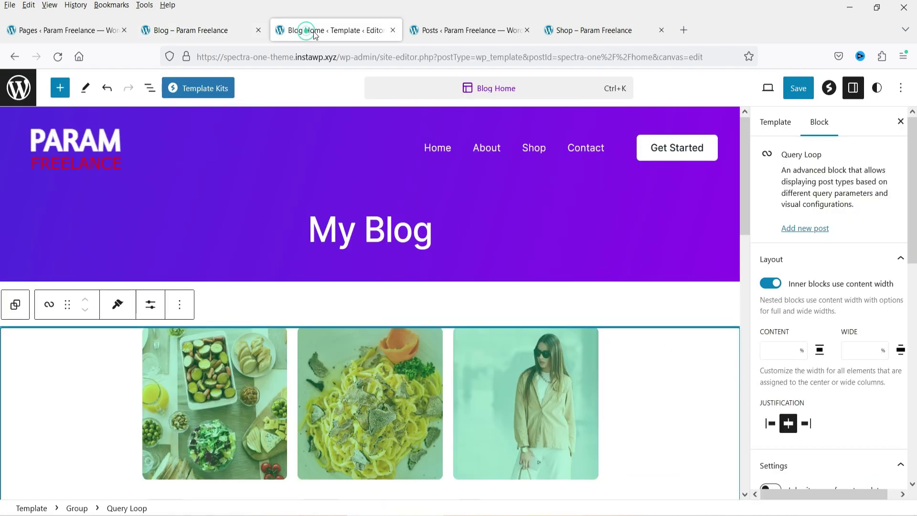
{"action": "left_click", "coordinate": [150, 88]}
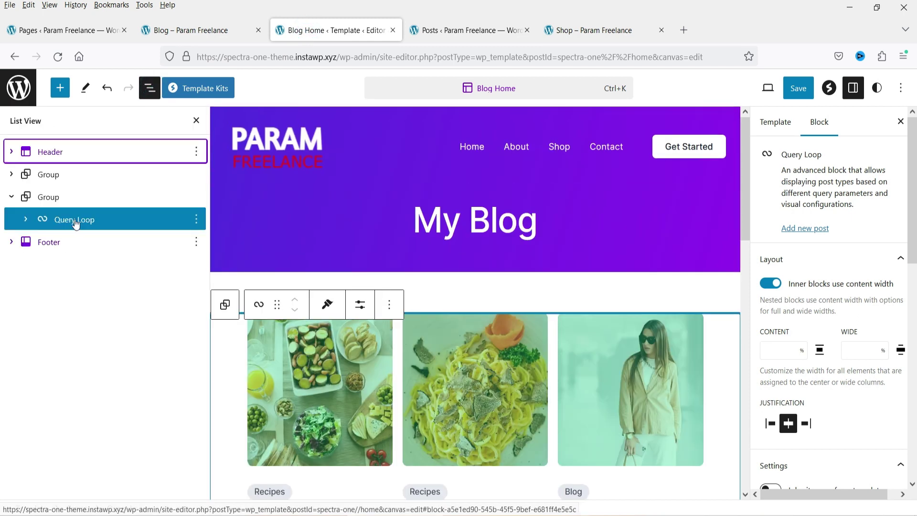
{"action": "left_click", "coordinate": [51, 207]}
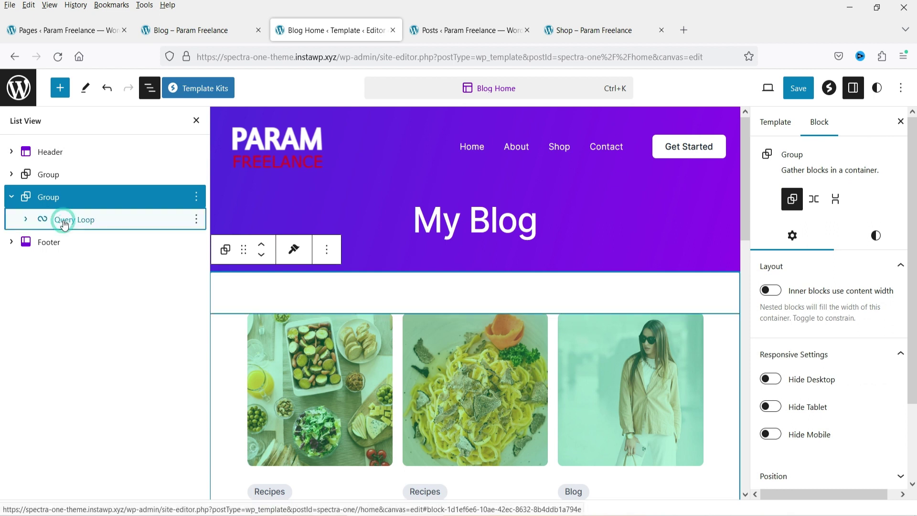
{"action": "left_click", "coordinate": [63, 221]}
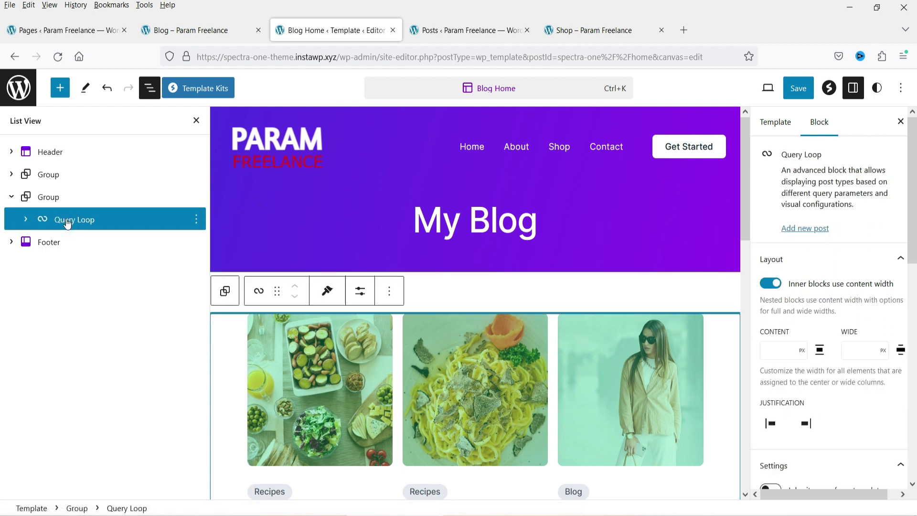
{"action": "double_click", "coordinate": [860, 262]}
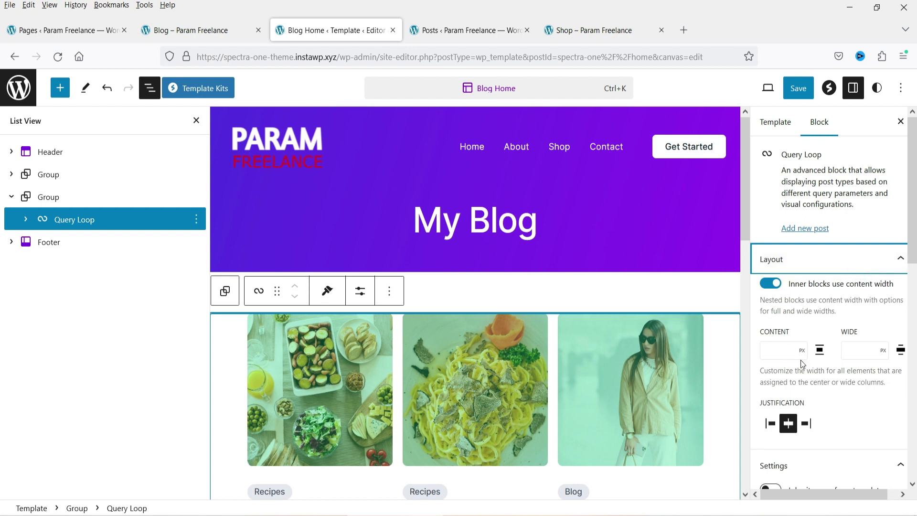
{"action": "left_click", "coordinate": [802, 353]}
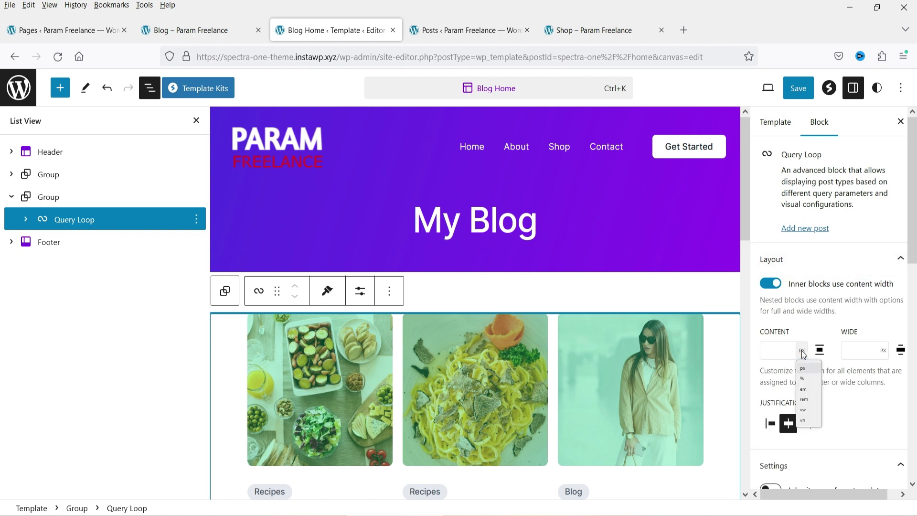
{"action": "left_click", "coordinate": [811, 382]}
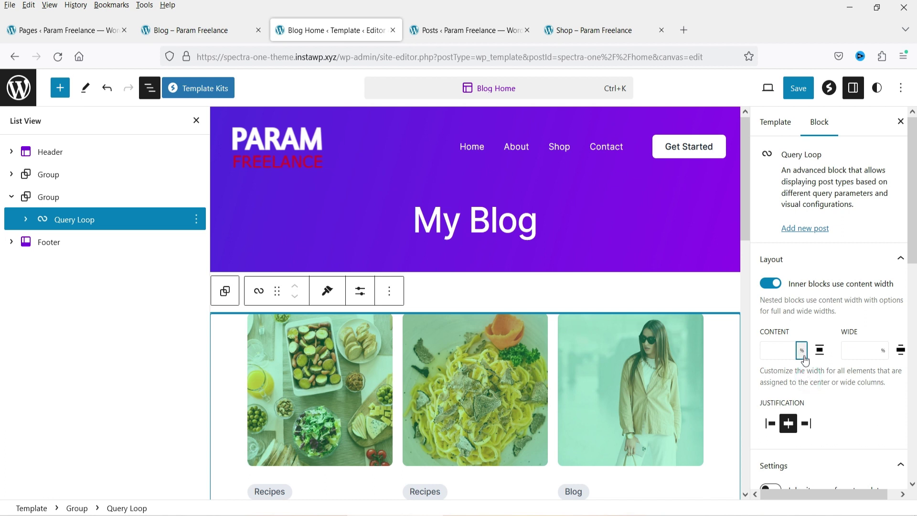
{"action": "type", "text": "90"}
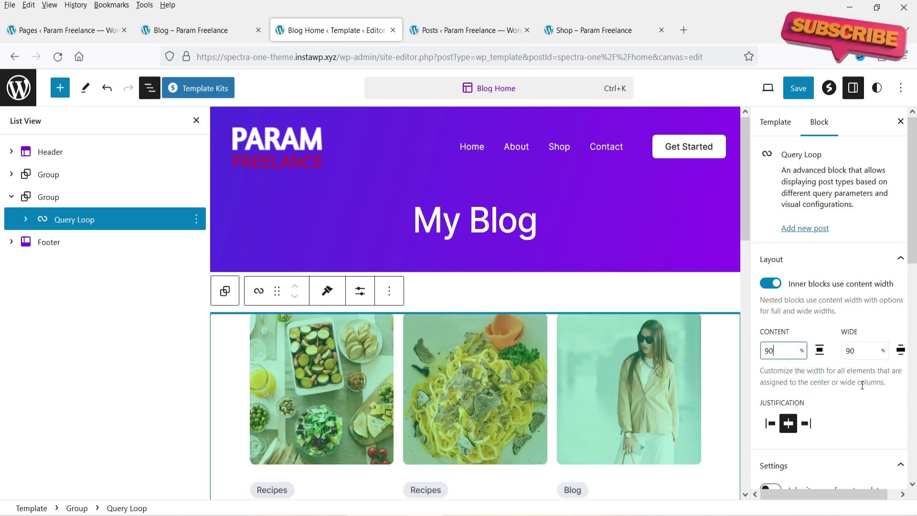
{"action": "left_click", "coordinate": [196, 121]}
{"action": "scroll", "coordinate": [707, 284], "scroll_direction": "down", "scroll_amount": 4}
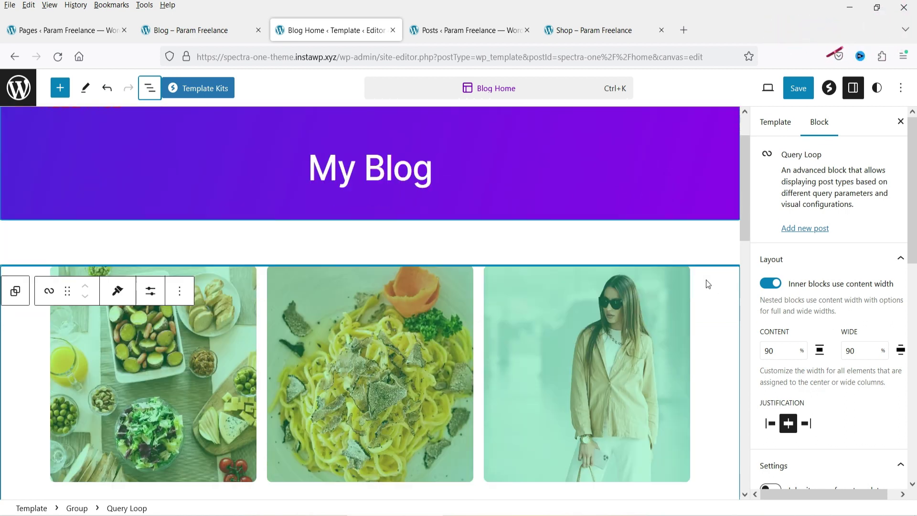
{"action": "scroll", "coordinate": [707, 283], "scroll_direction": "up", "scroll_amount": 4}
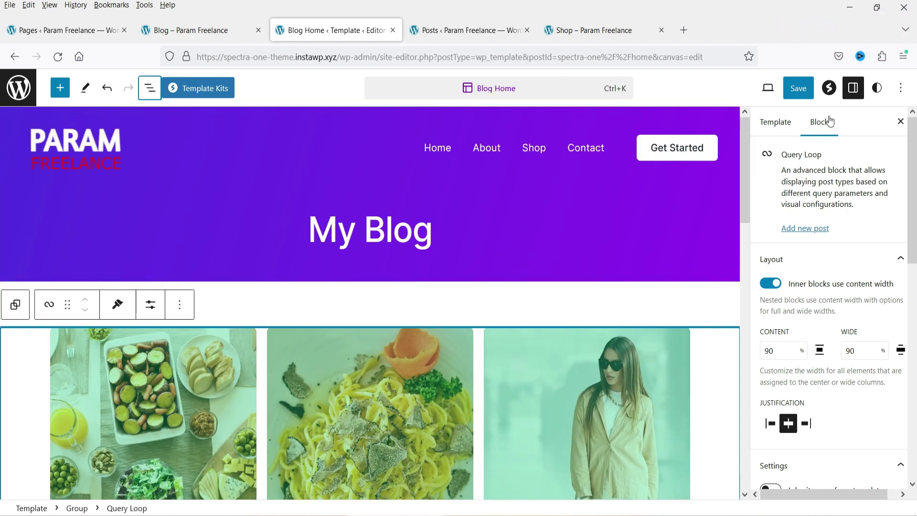
- Save the 90% width change and reload the live Blog page to check the wider three-column grid
{"action": "left_click", "coordinate": [807, 93]}
{"action": "left_click", "coordinate": [785, 88]}
{"action": "left_click", "coordinate": [175, 31]}
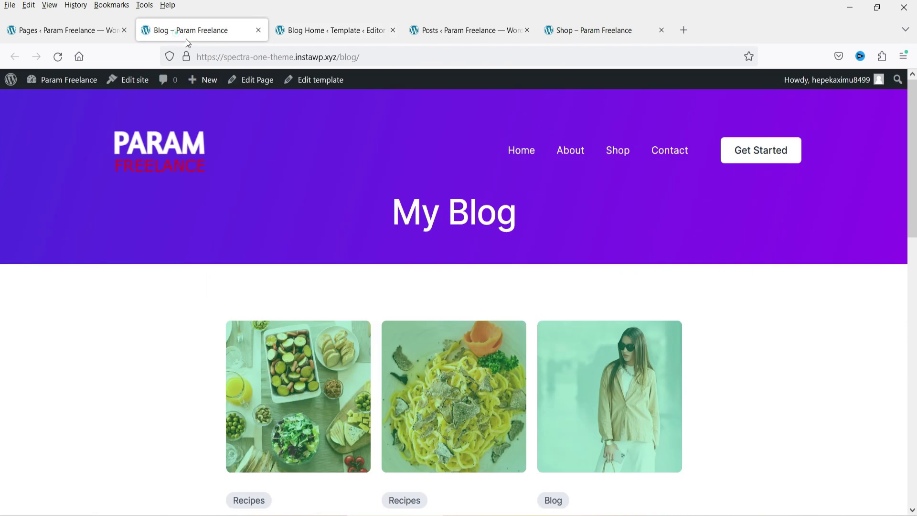
{"action": "key", "text": "F5"}
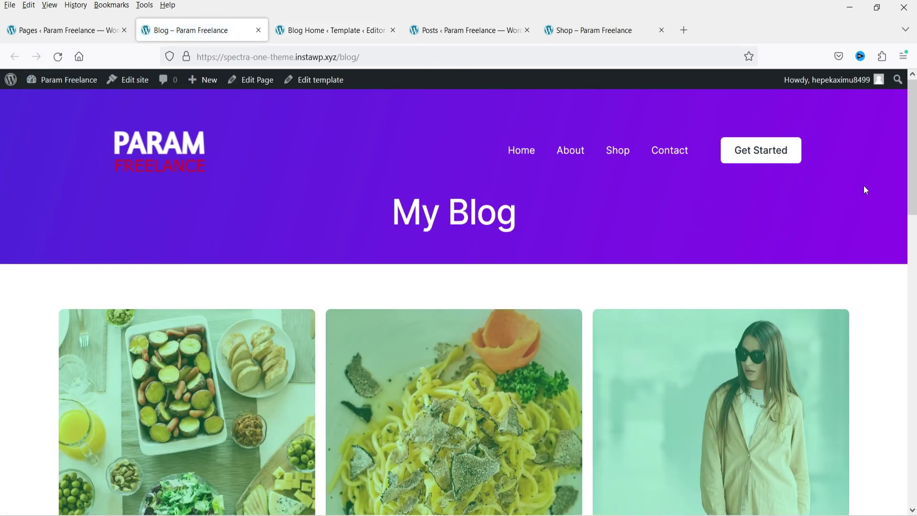
{"action": "scroll", "coordinate": [902, 181], "scroll_direction": "down", "scroll_amount": 5}
{"action": "scroll", "coordinate": [891, 186], "scroll_direction": "down", "scroll_amount": 10}
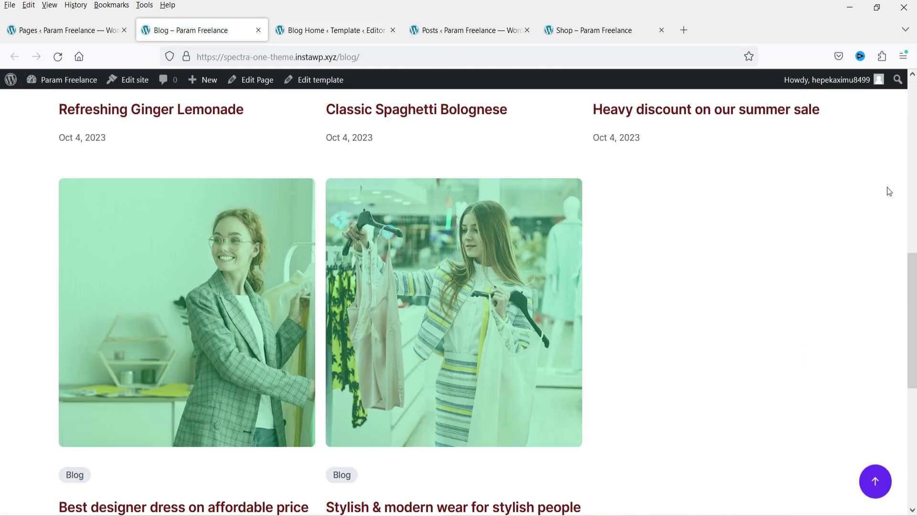
{"action": "scroll", "coordinate": [878, 195], "scroll_direction": "up", "scroll_amount": 12}
{"action": "scroll", "coordinate": [878, 195], "scroll_direction": "up", "scroll_amount": 3}
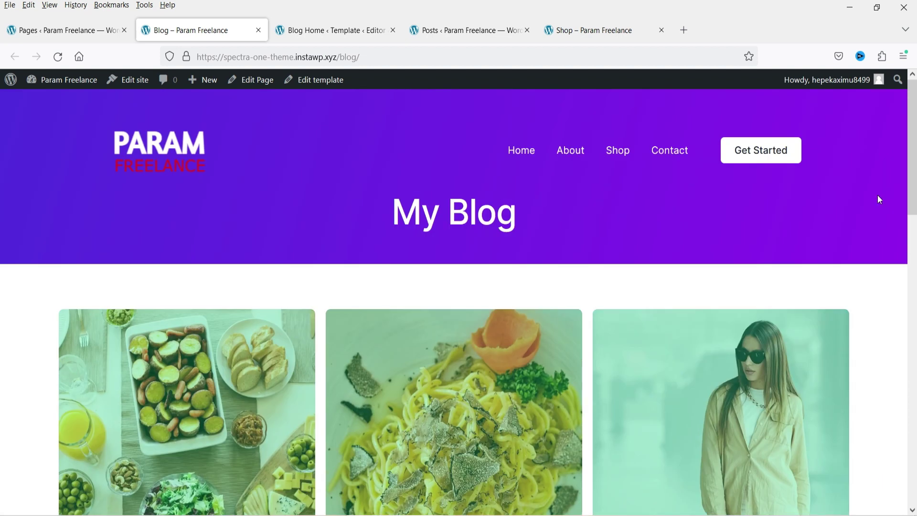
{"action": "scroll", "coordinate": [876, 194], "scroll_direction": "down", "scroll_amount": 8}
{"action": "scroll", "coordinate": [875, 196], "scroll_direction": "up", "scroll_amount": 8}
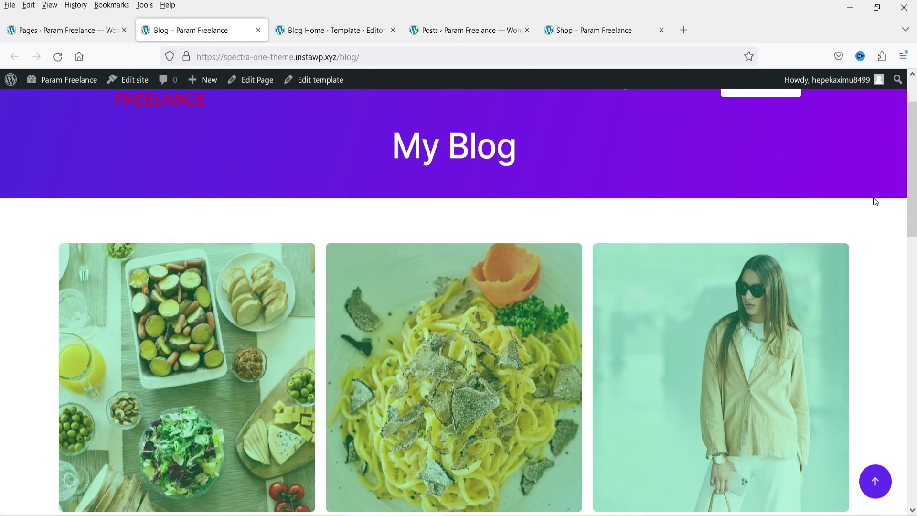
{"action": "left_click", "coordinate": [304, 23]}
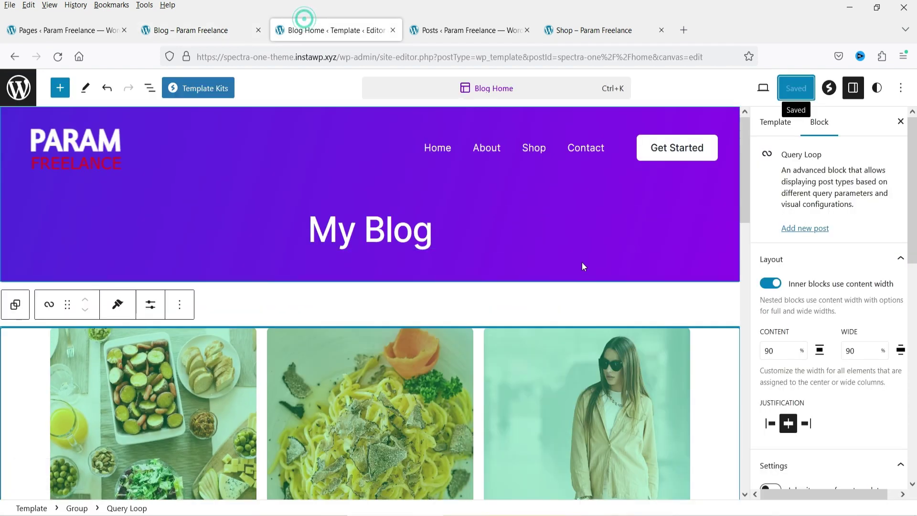
- Preview the Blog Home template at mobile size
{"action": "scroll", "coordinate": [415, 210], "scroll_direction": "down", "scroll_amount": 4}
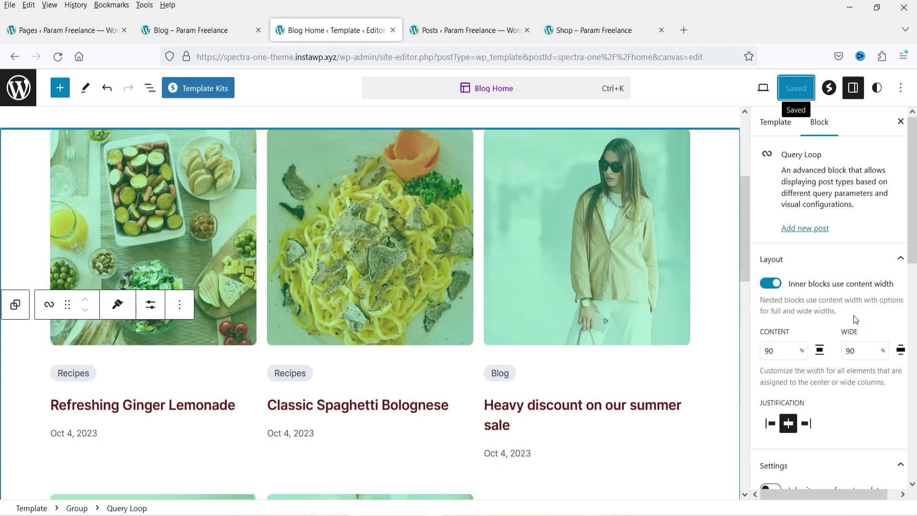
{"action": "scroll", "coordinate": [717, 320], "scroll_direction": "up", "scroll_amount": 4}
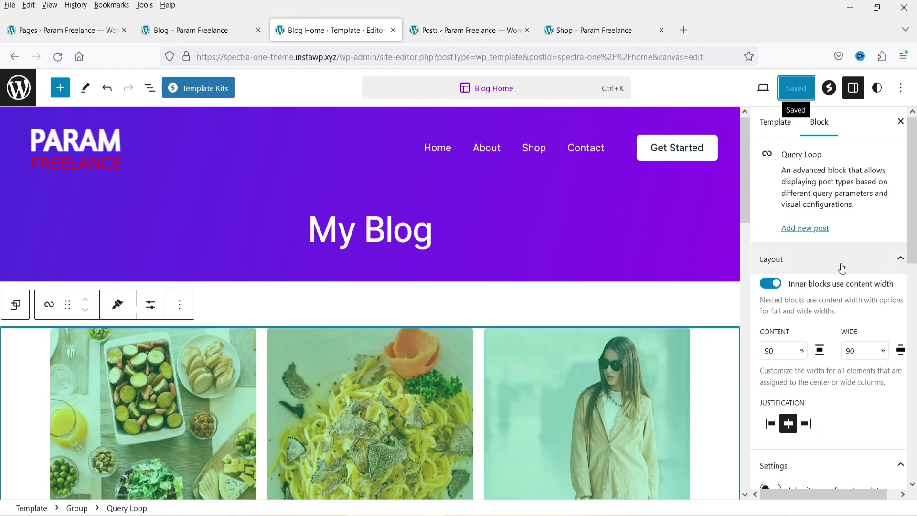
{"action": "left_click", "coordinate": [763, 88]}
{"action": "left_click", "coordinate": [654, 170]}
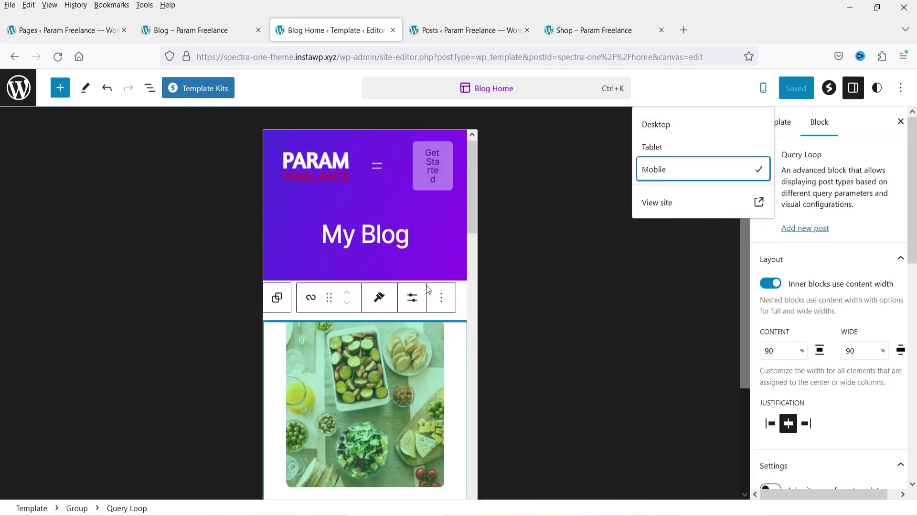
{"action": "scroll", "coordinate": [417, 284], "scroll_direction": "down", "scroll_amount": 7}
{"action": "scroll", "coordinate": [417, 282], "scroll_direction": "down", "scroll_amount": 10}
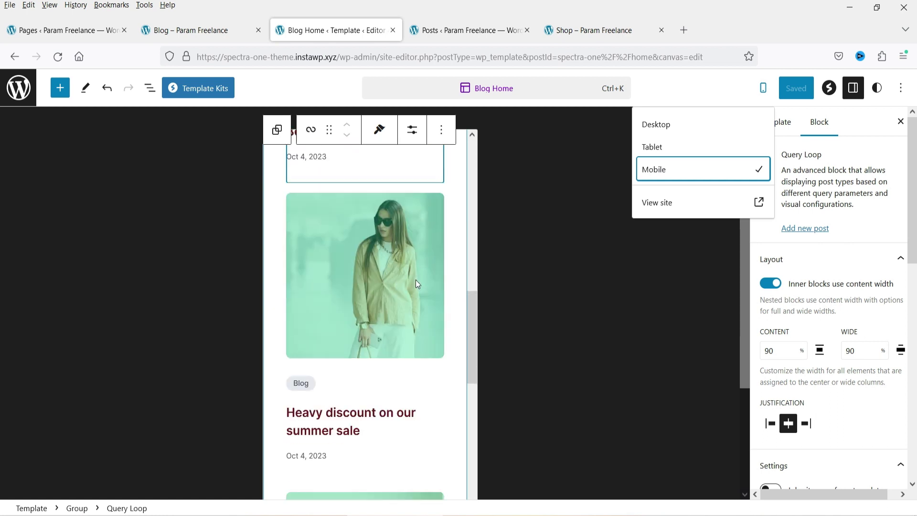
- Change the Query Loop content width from 90% to 95%
{"action": "left_click", "coordinate": [782, 351]}
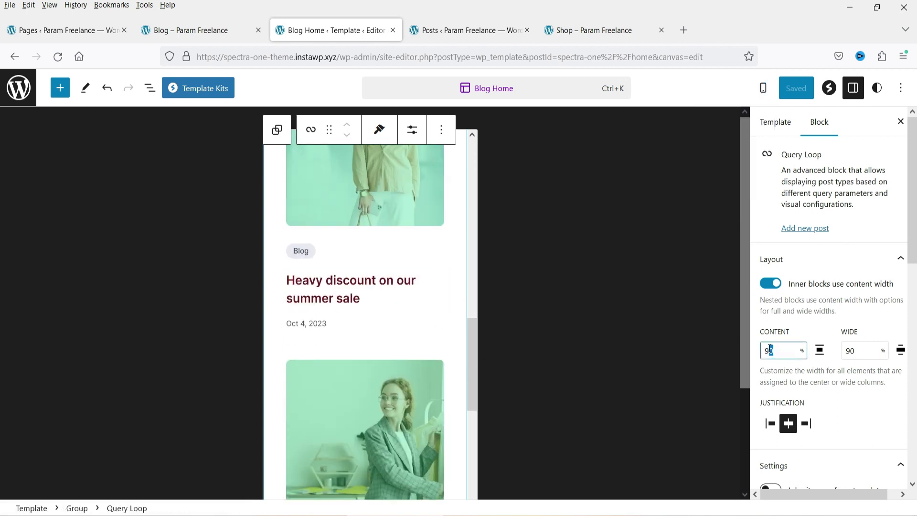
{"action": "type", "text": "5"}
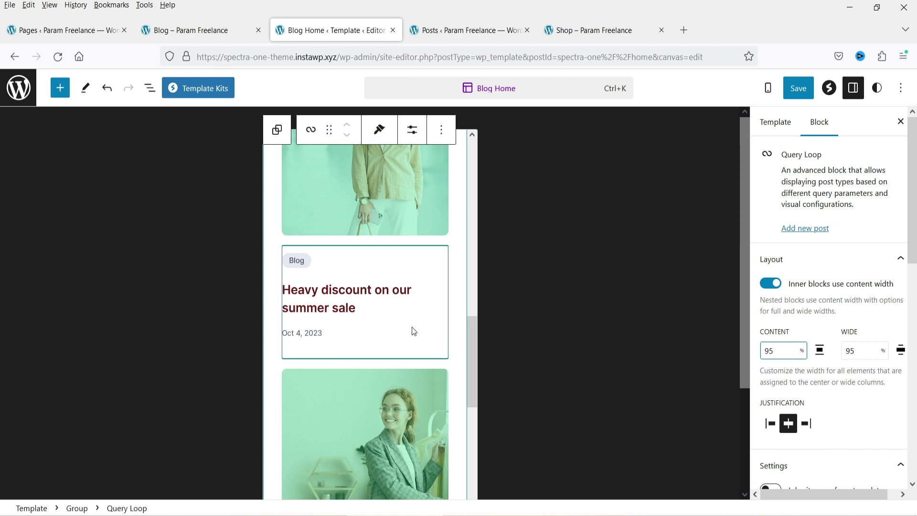
{"action": "scroll", "coordinate": [420, 339], "scroll_direction": "down", "scroll_amount": 4}
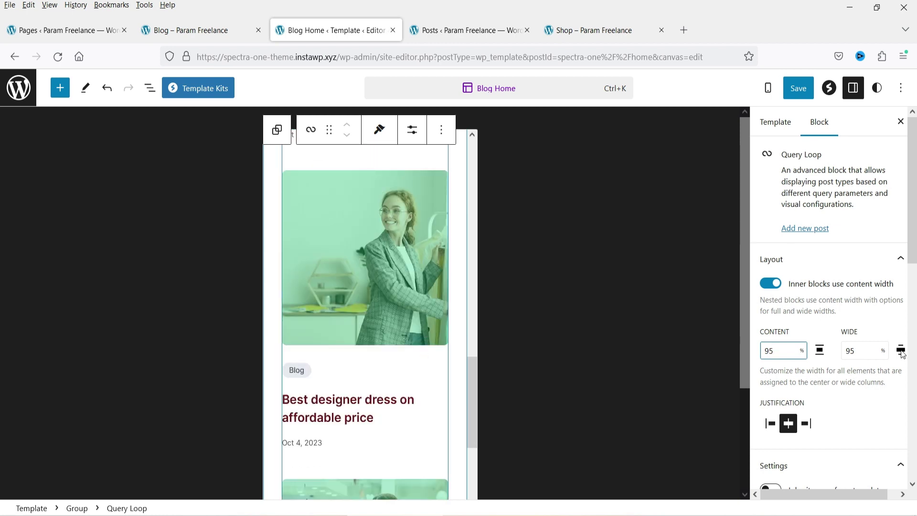
{"action": "scroll", "coordinate": [840, 389], "scroll_direction": "down", "scroll_amount": 3}
{"action": "scroll", "coordinate": [840, 389], "scroll_direction": "up", "scroll_amount": 3}
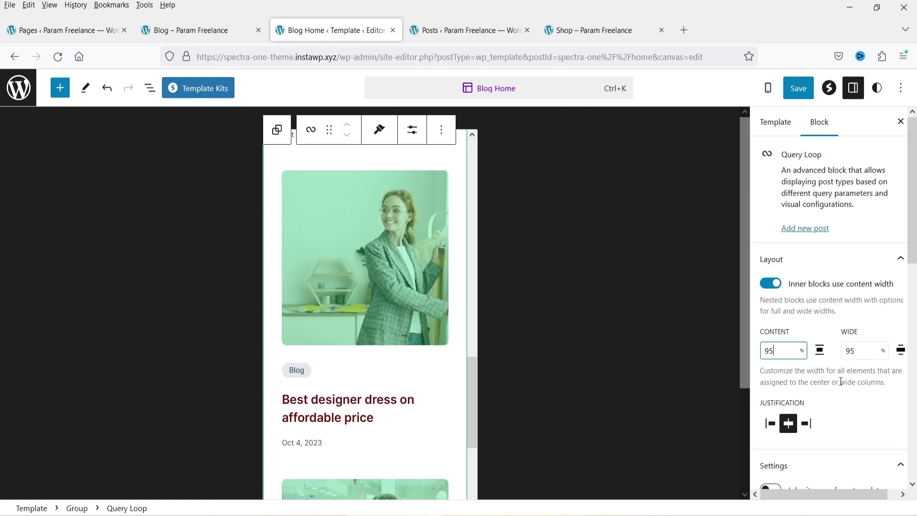
{"action": "scroll", "coordinate": [374, 296], "scroll_direction": "up", "scroll_amount": 5}
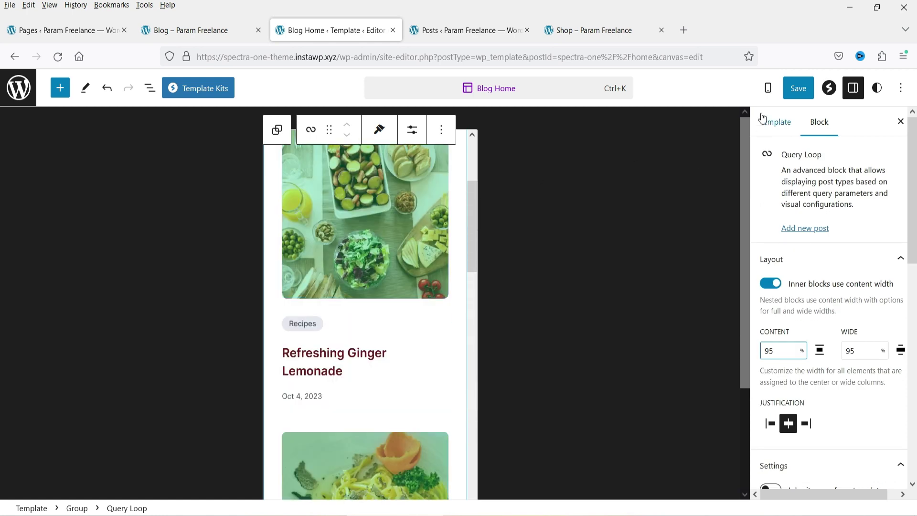
- Check the template in the tablet preview, then return to desktop size
{"action": "left_click", "coordinate": [768, 88]}
{"action": "left_click", "coordinate": [685, 146]}
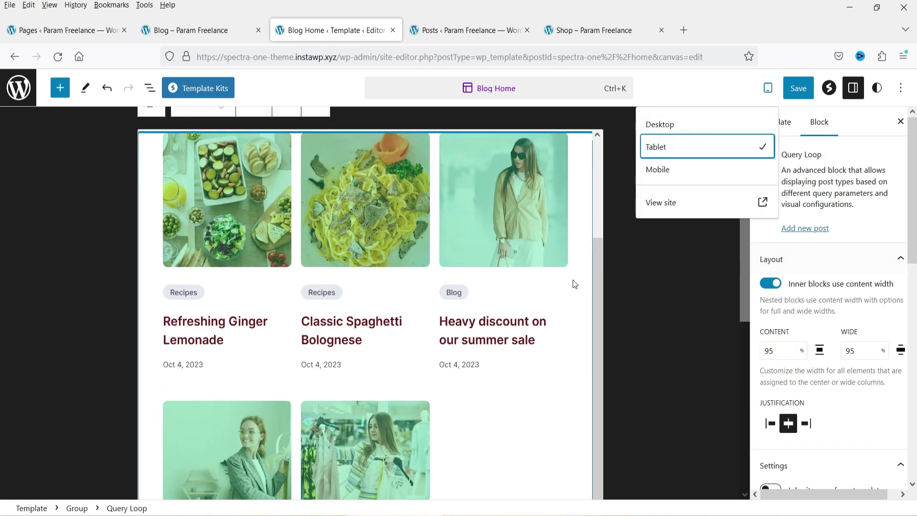
{"action": "scroll", "coordinate": [489, 295], "scroll_direction": "up", "scroll_amount": 5}
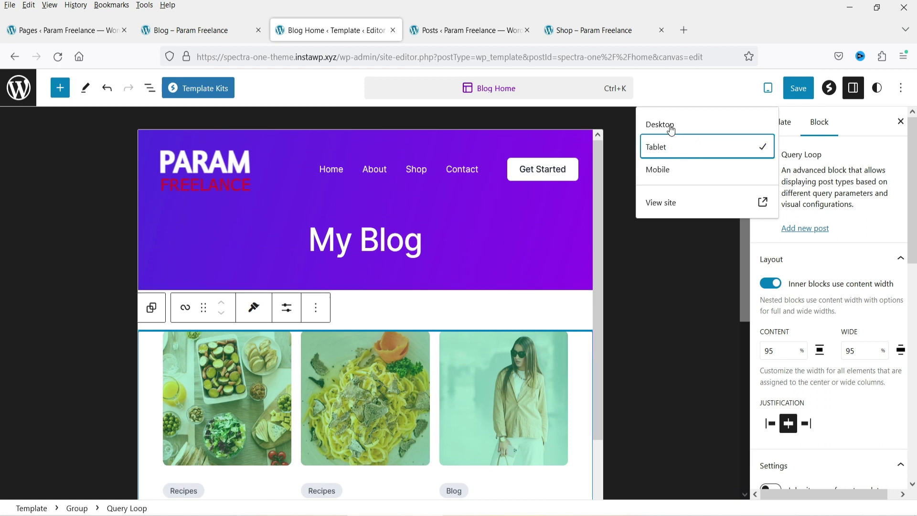
{"action": "left_click", "coordinate": [668, 125]}
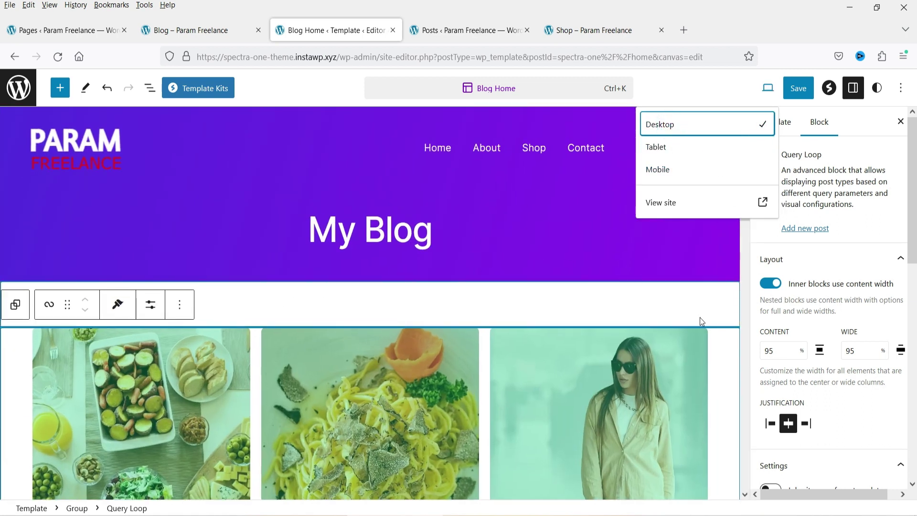
- Save the Blog Home template and go to its overview page in site navigation
{"action": "left_click", "coordinate": [796, 88]}
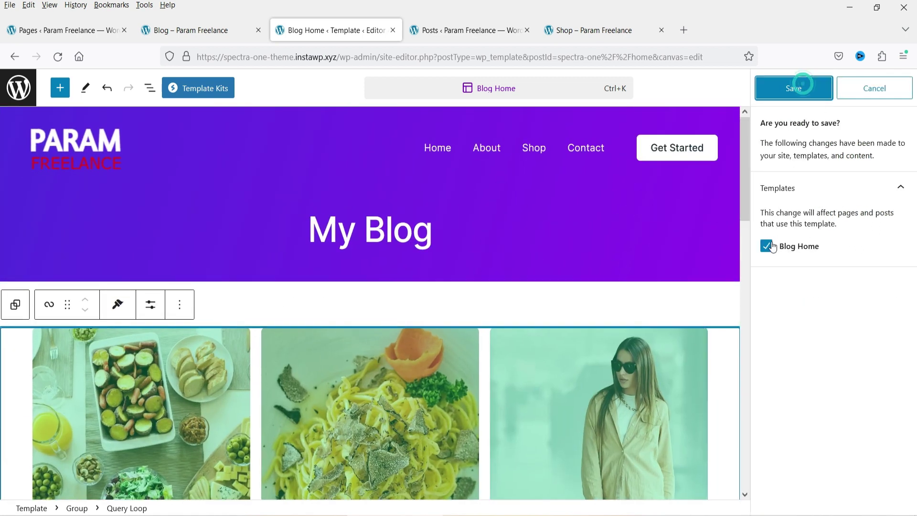
{"action": "left_click", "coordinate": [779, 86]}
{"action": "left_click", "coordinate": [149, 88]}
{"action": "left_click", "coordinate": [149, 87]}
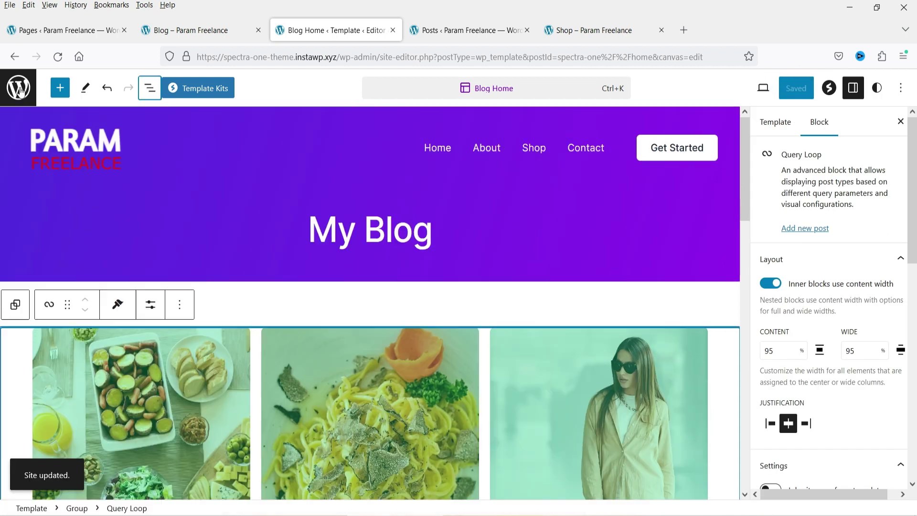
{"action": "left_click", "coordinate": [19, 90]}
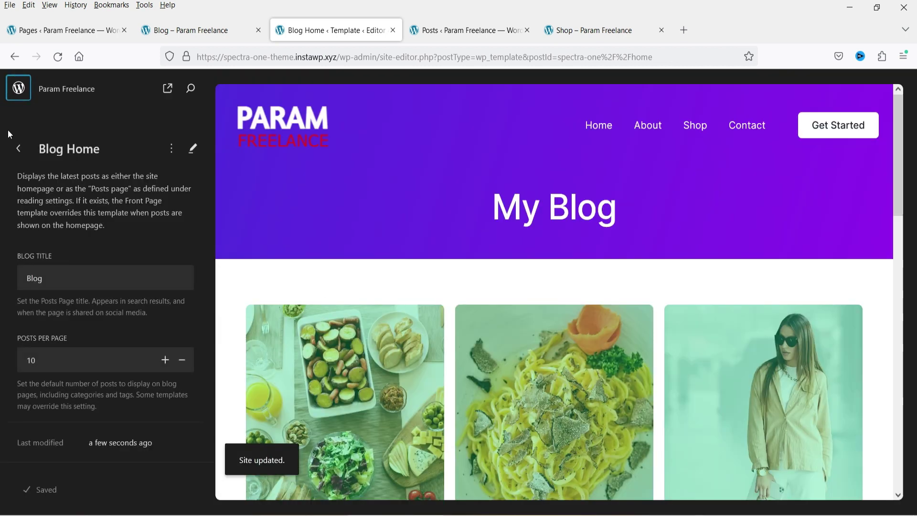
{"action": "scroll", "coordinate": [477, 257], "scroll_direction": "down", "scroll_amount": 4}
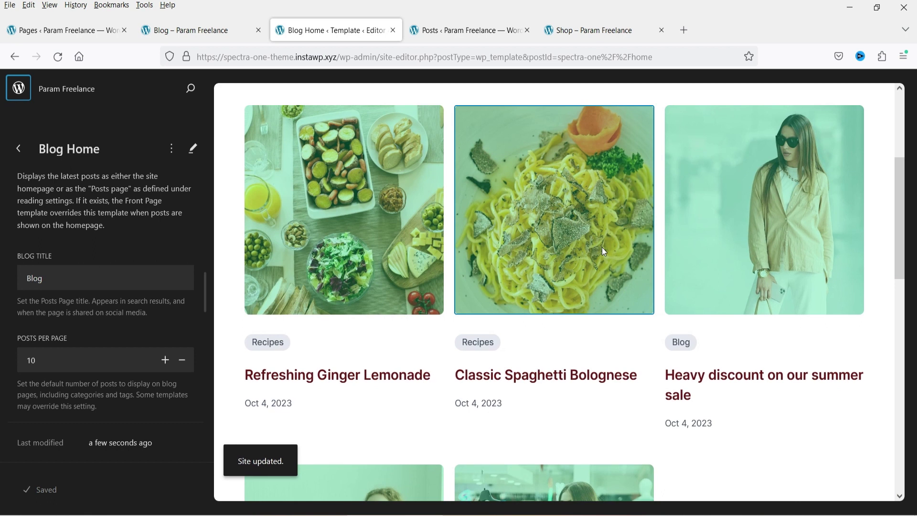
{"action": "left_click", "coordinate": [55, 359]}
{"action": "left_click_drag", "start_coordinate": [55, 357], "coordinate": [18, 359]}
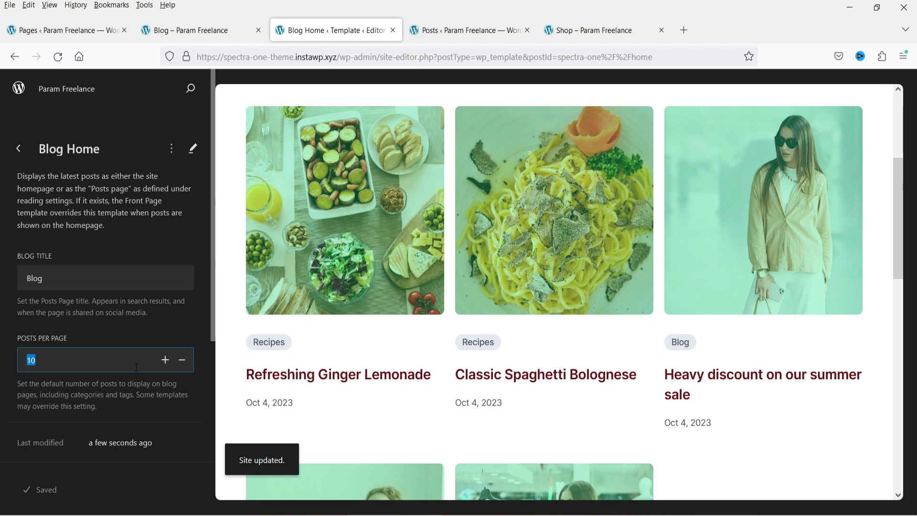
{"action": "scroll", "coordinate": [549, 258], "scroll_direction": "down", "scroll_amount": 4}
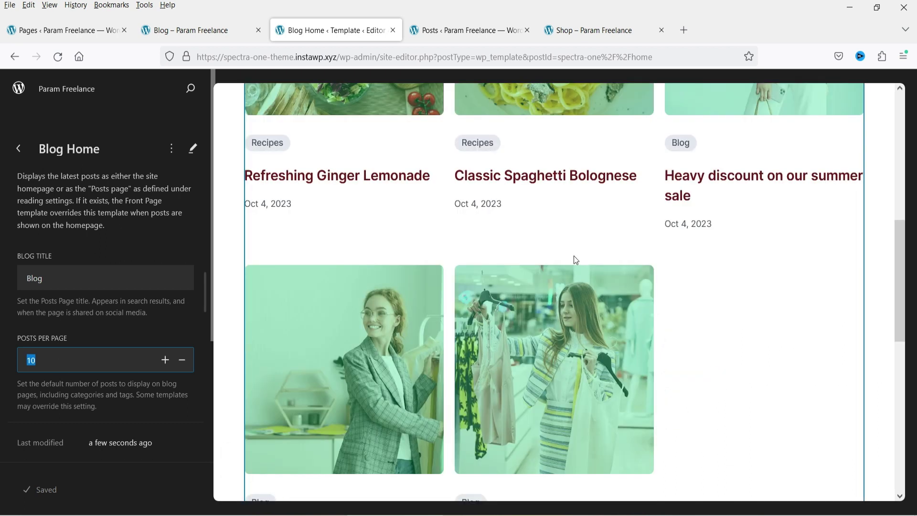
{"action": "scroll", "coordinate": [575, 256], "scroll_direction": "down", "scroll_amount": 4}
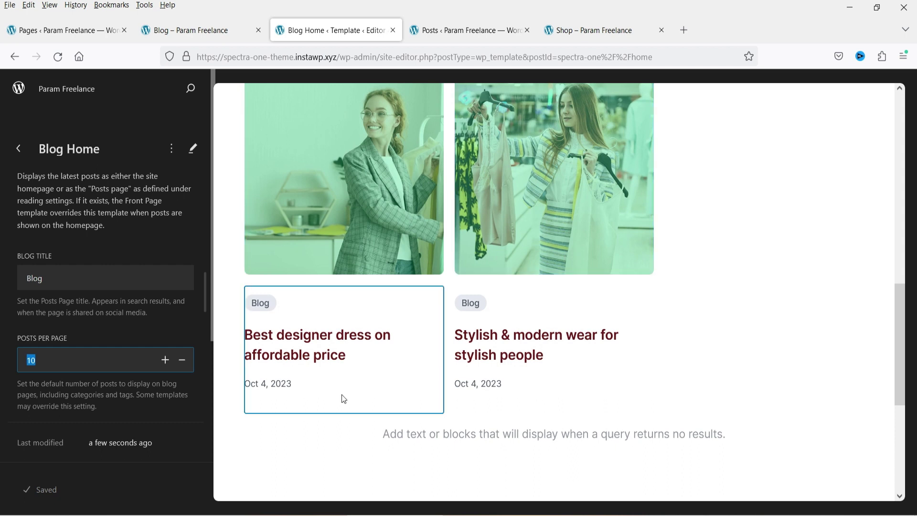
{"action": "left_click", "coordinate": [101, 361]}
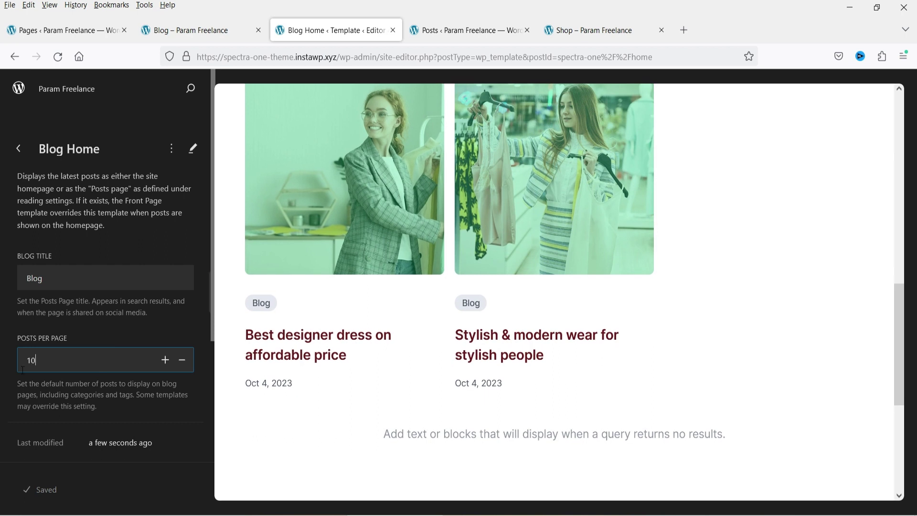
{"action": "double_click", "coordinate": [39, 357]}
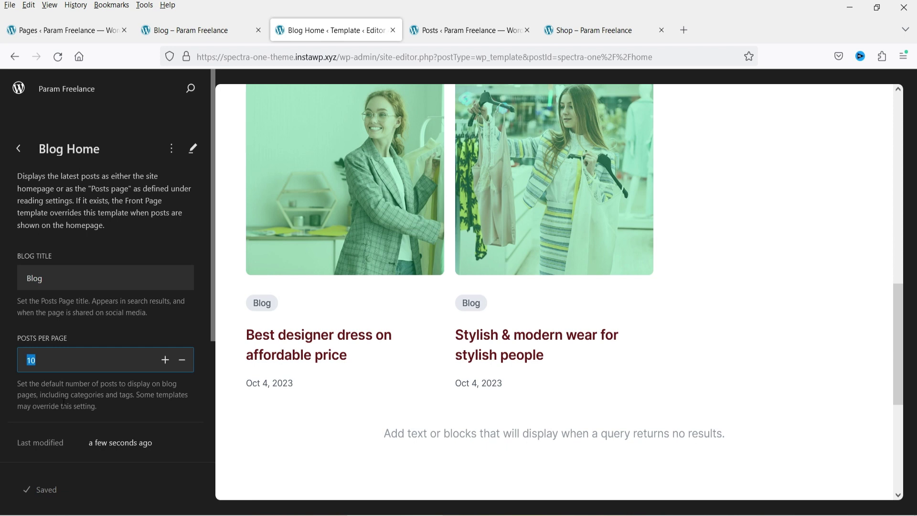
{"action": "left_click", "coordinate": [177, 30]}
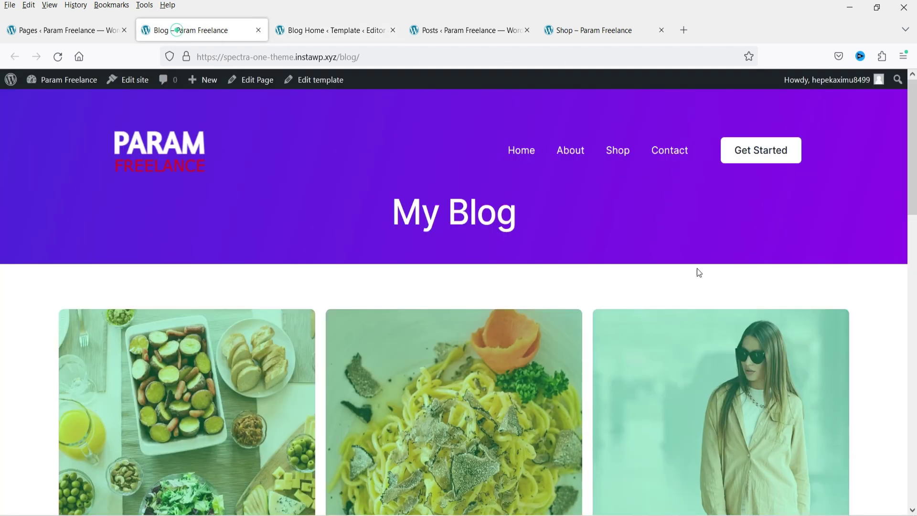
{"action": "scroll", "coordinate": [698, 270], "scroll_direction": "down", "scroll_amount": 15}
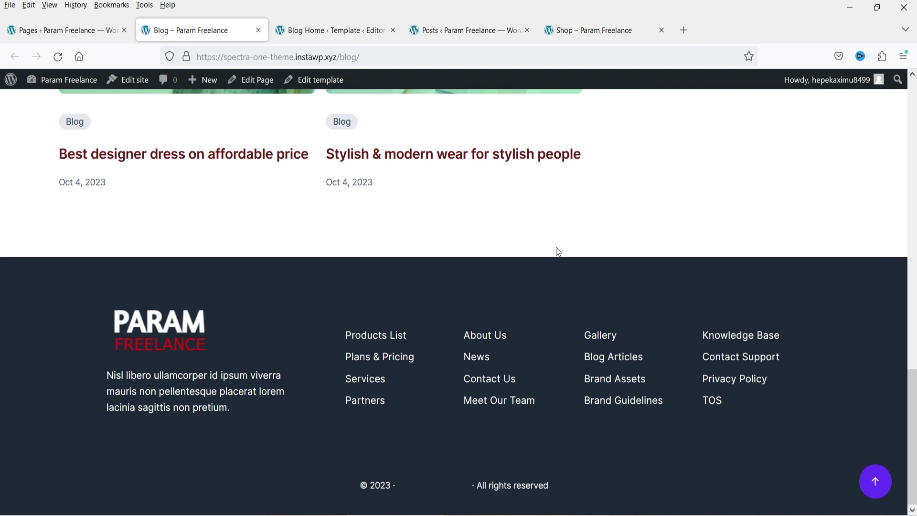
{"action": "left_click", "coordinate": [329, 30]}
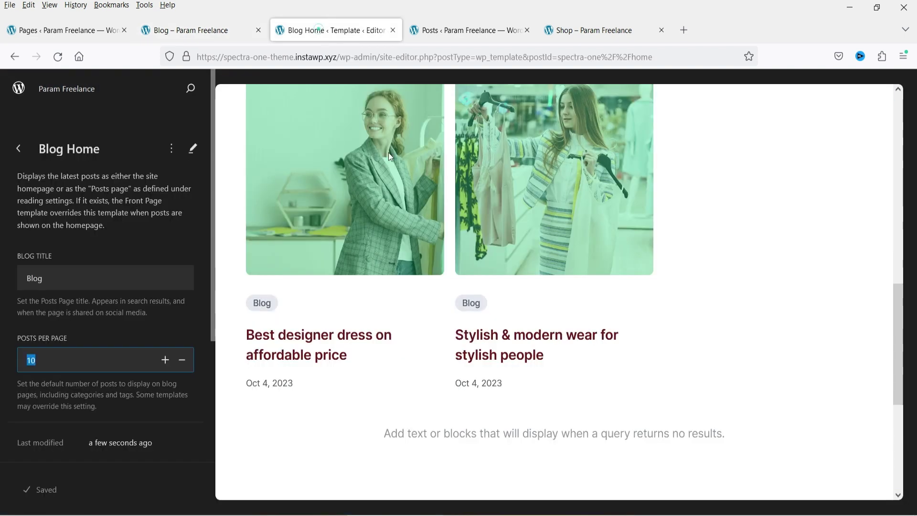